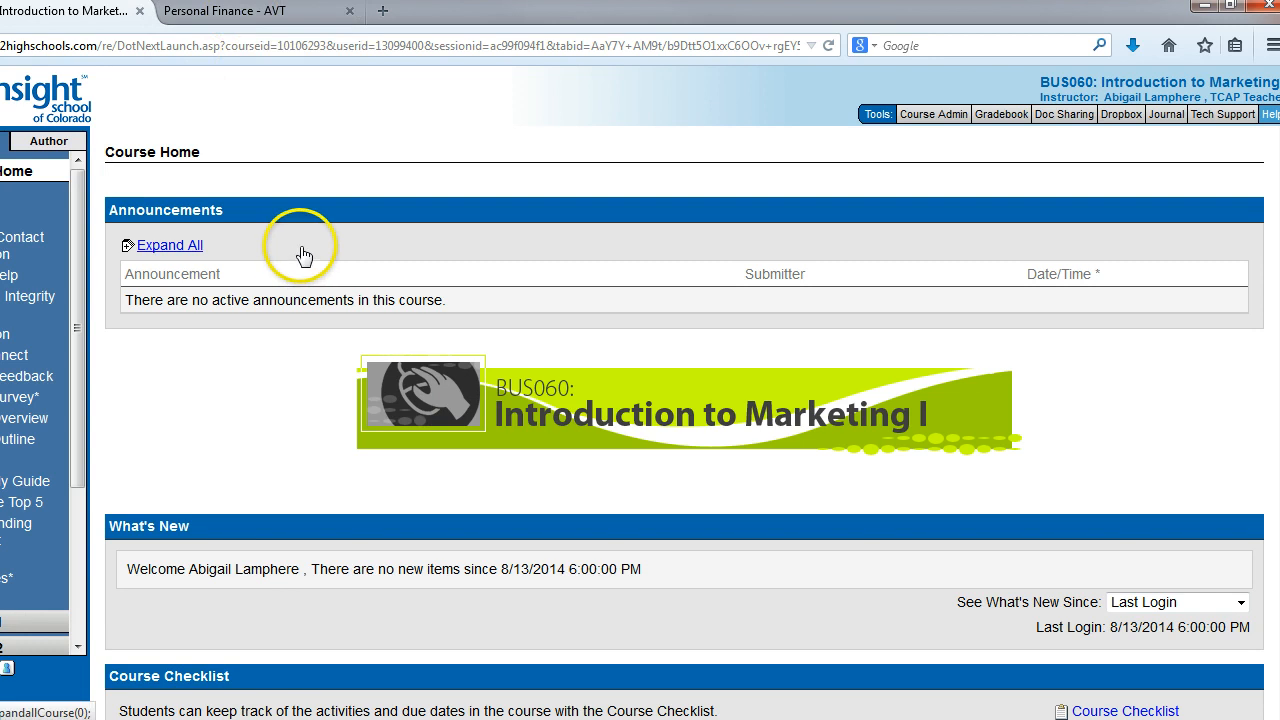
Step: Switch to the Personal Finance course and examine the banner, calendar, chat and class picture on its home page
click(266, 18)
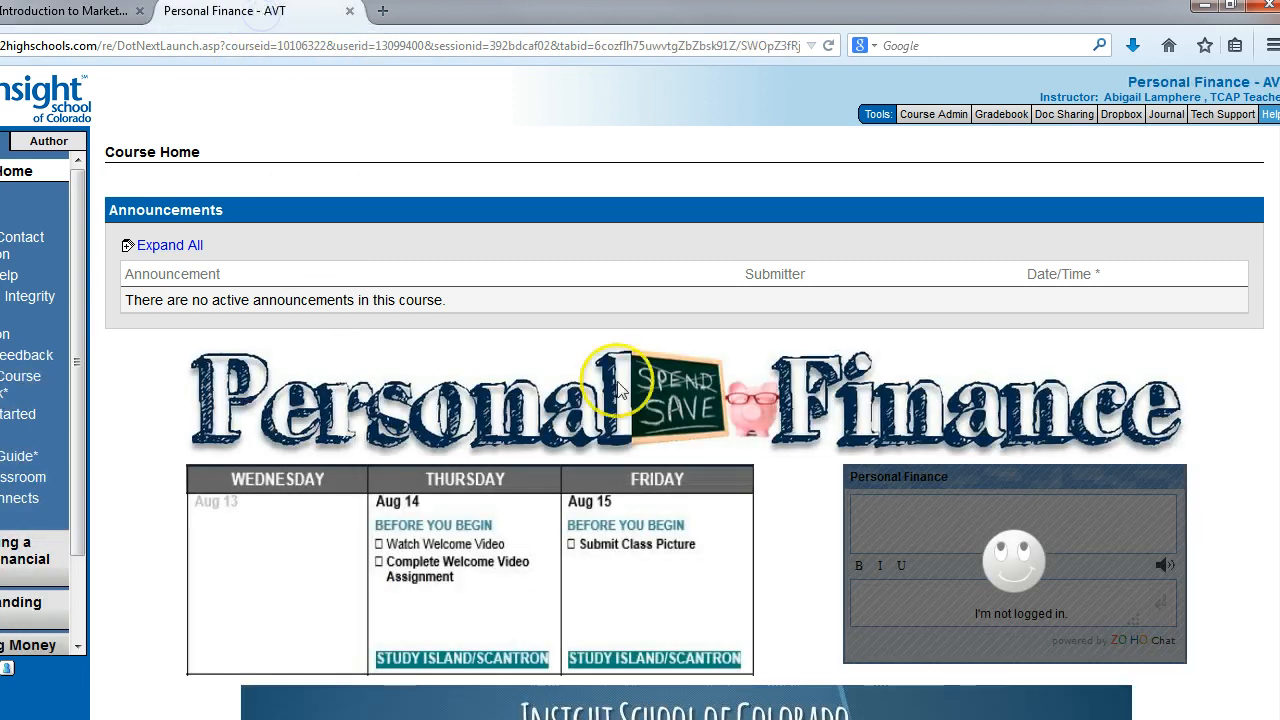
scroll(590, 398, down, 2)
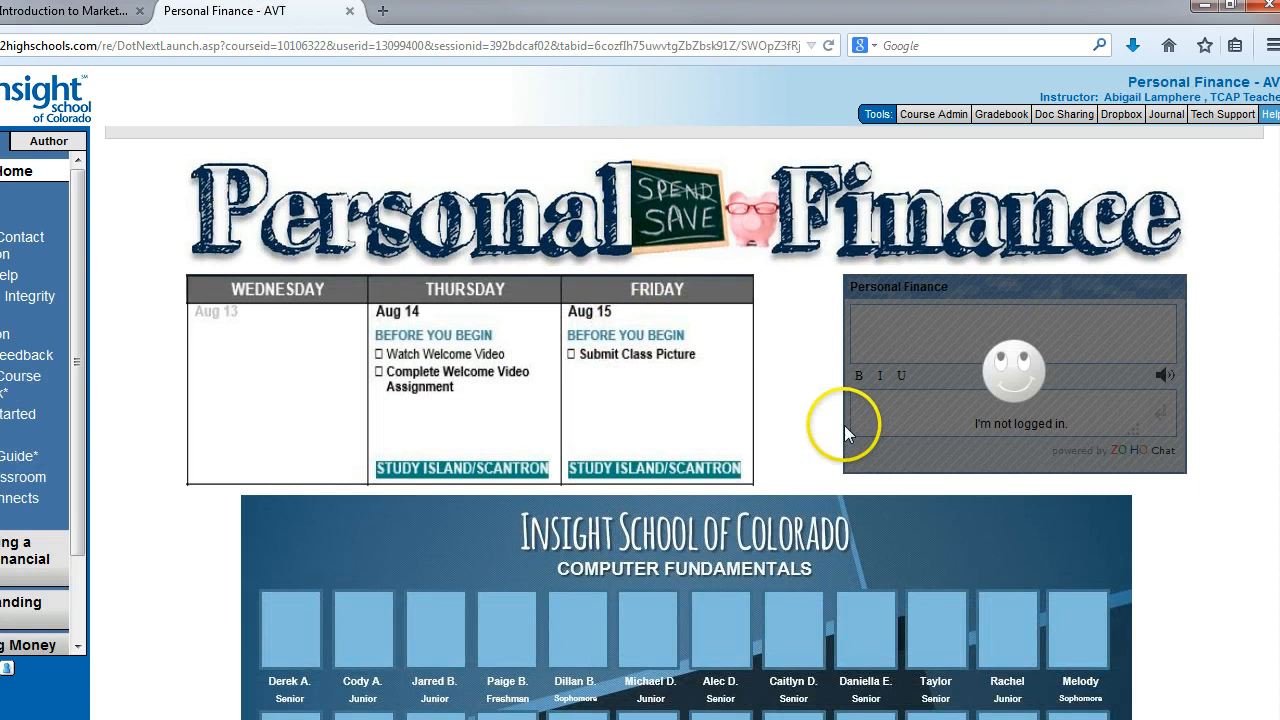
scroll(843, 423, down, 2)
scroll(797, 433, up, 1)
scroll(797, 433, up, 2)
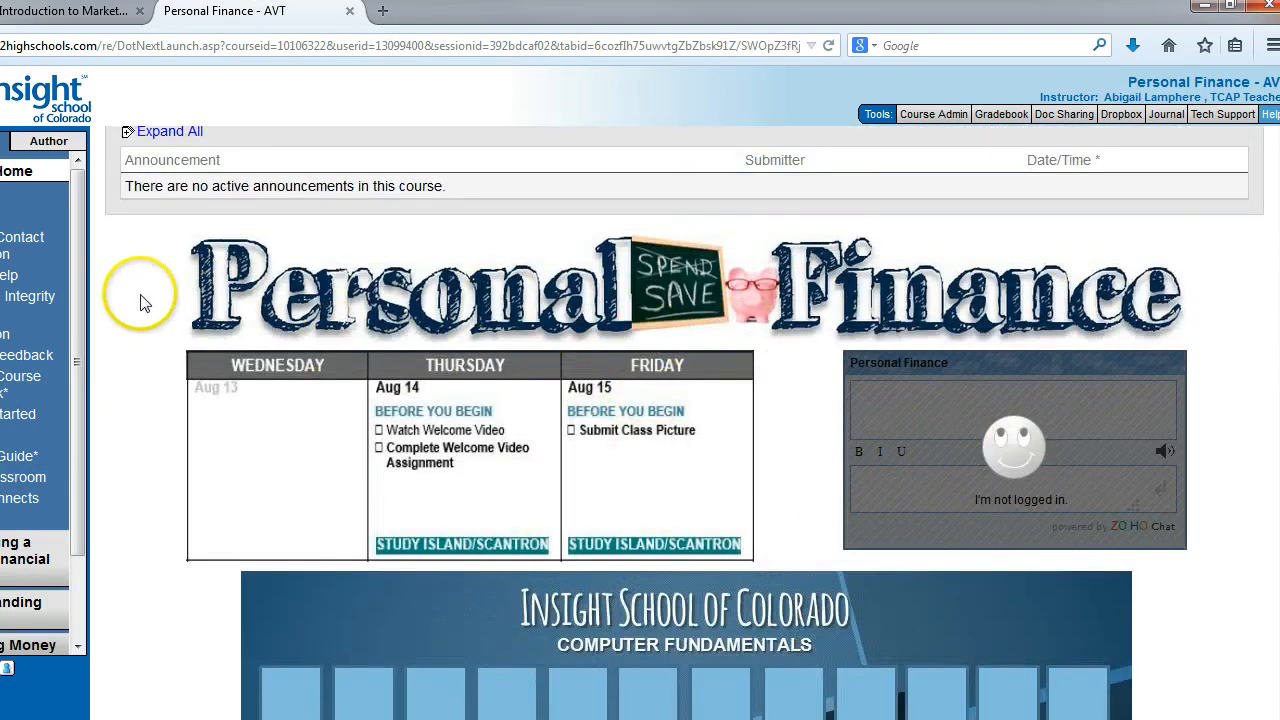
scroll(130, 285, up, 1)
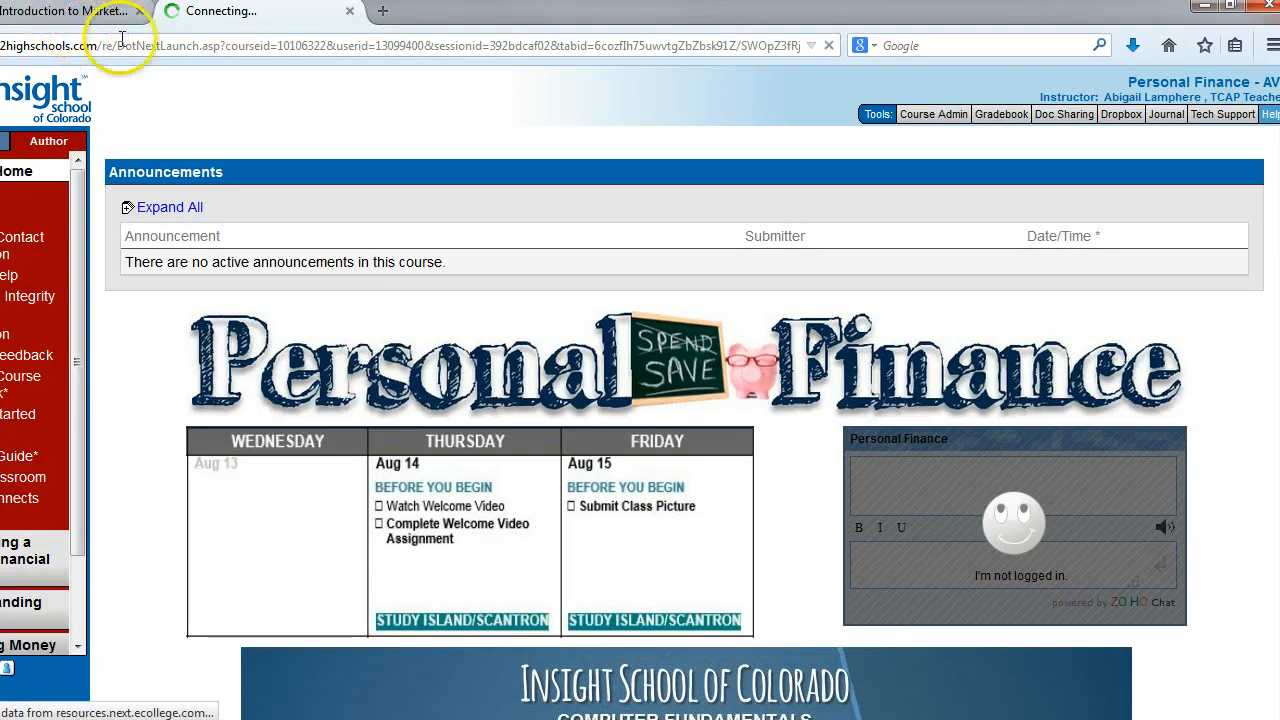
Step: Examine how the Personal Finance Course Introduction is laid out in the author-mode visual editor, from the title banner to the class picture
scroll(737, 191, down, 3)
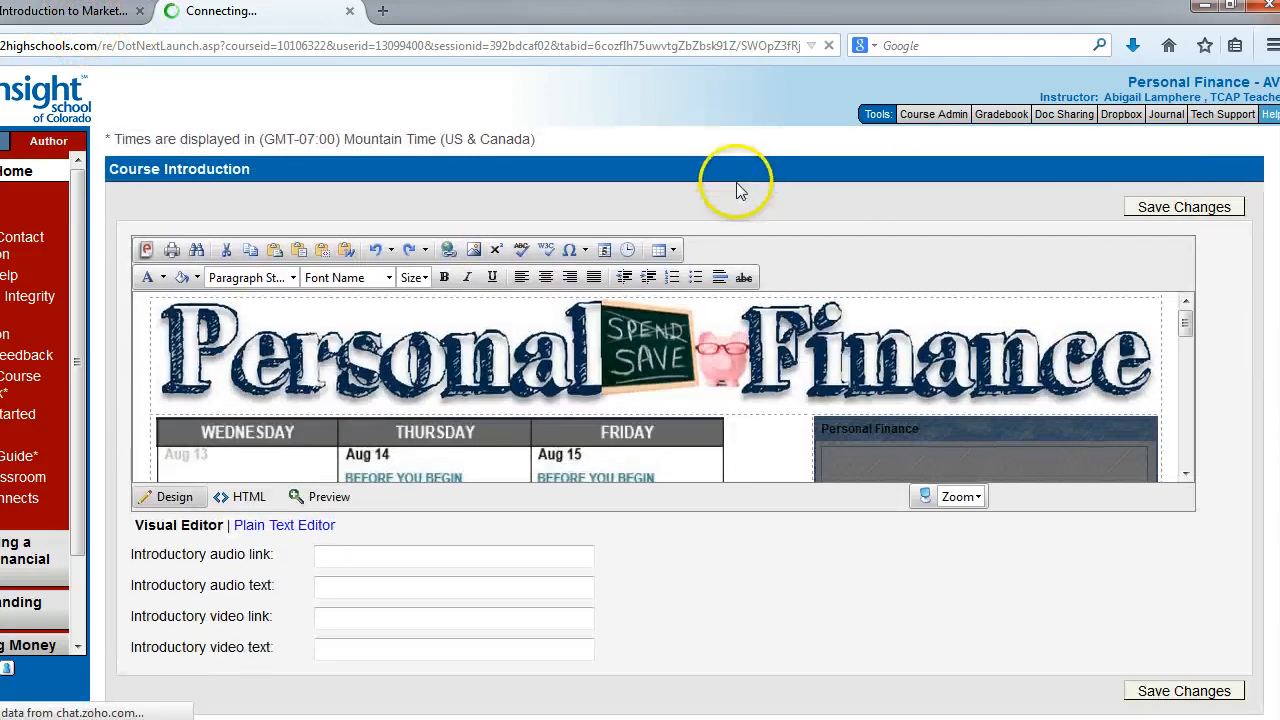
scroll(735, 397, down, 1)
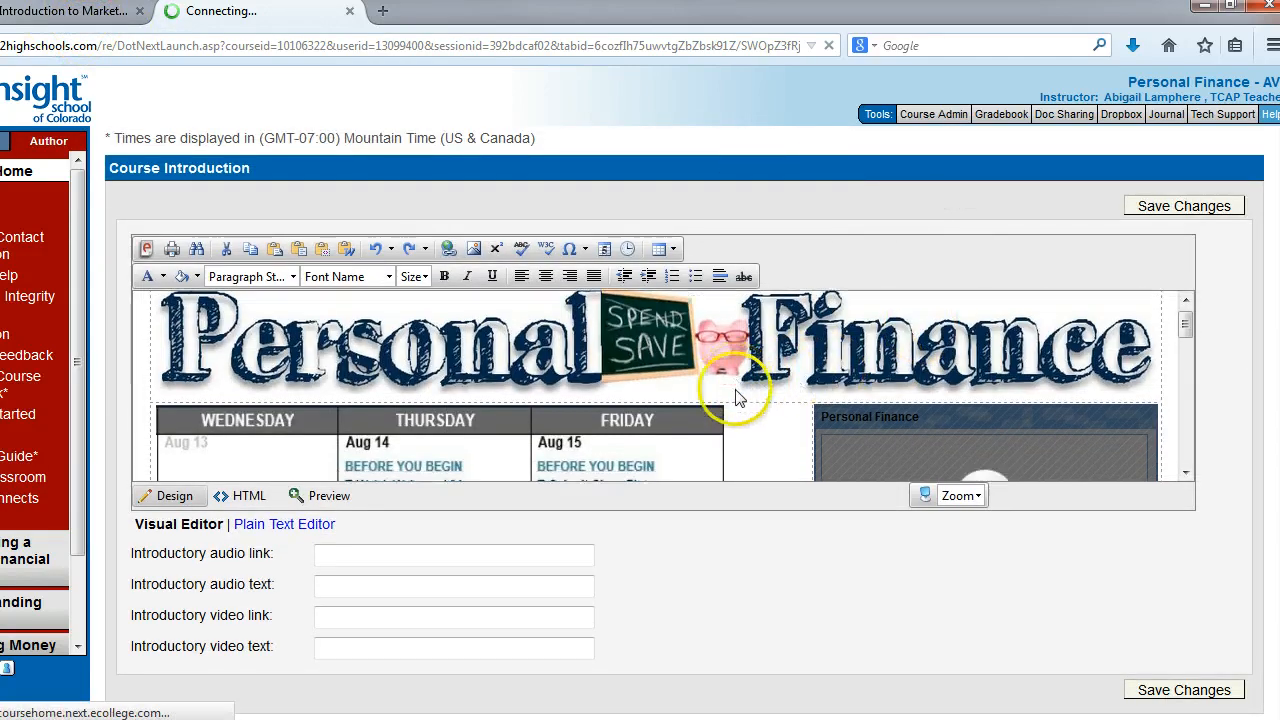
scroll(806, 403, up, 1)
scroll(806, 403, up, 1)
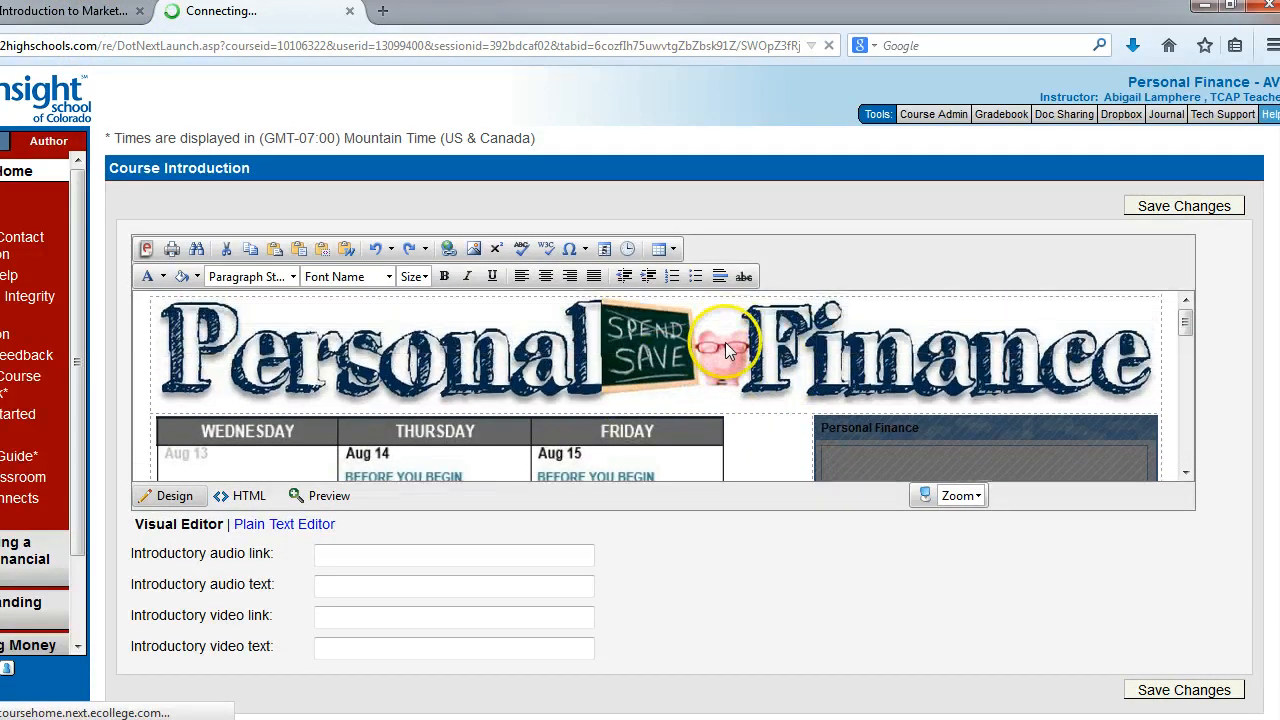
scroll(743, 357, down, 1)
scroll(758, 357, down, 2)
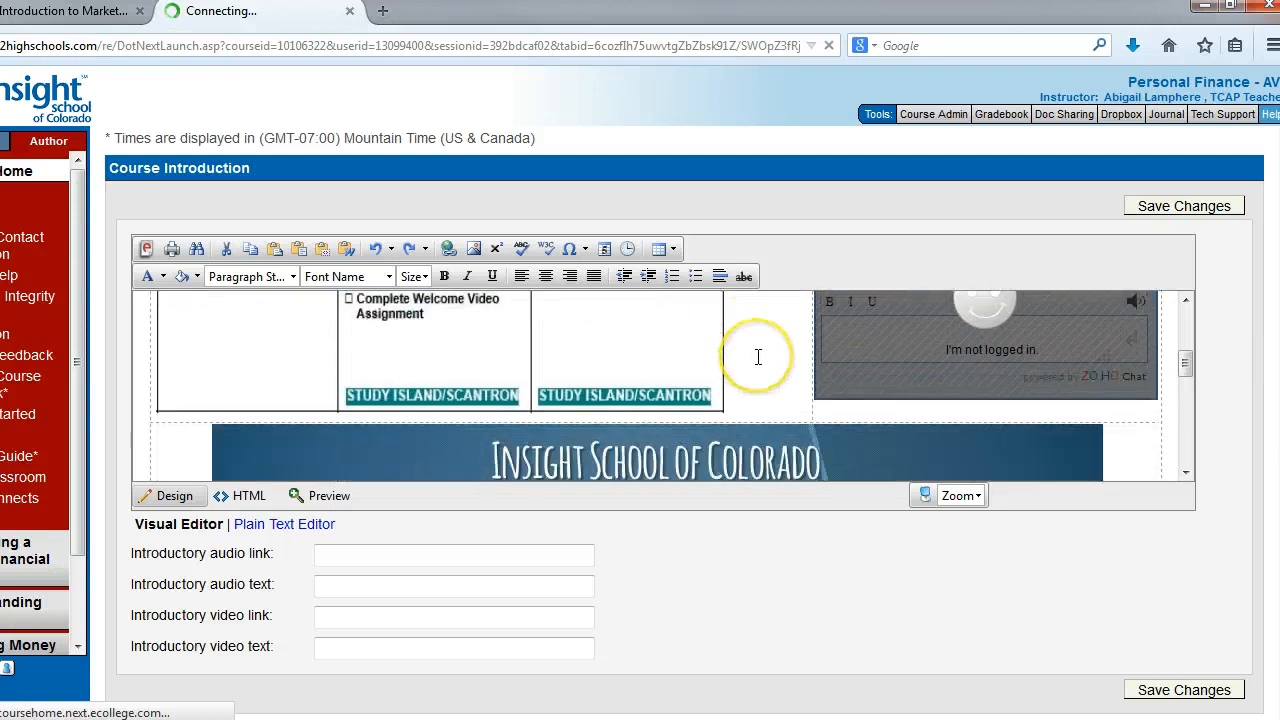
scroll(758, 357, down, 4)
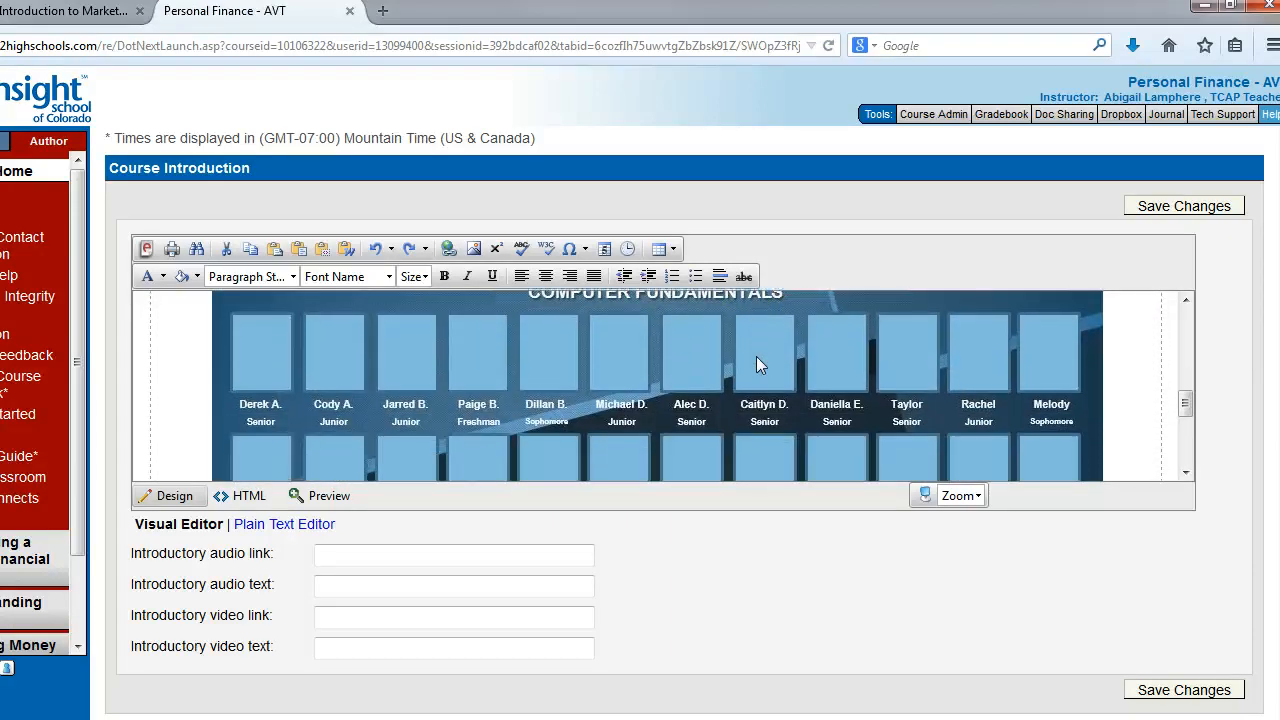
scroll(757, 356, down, 4)
scroll(757, 356, up, 6)
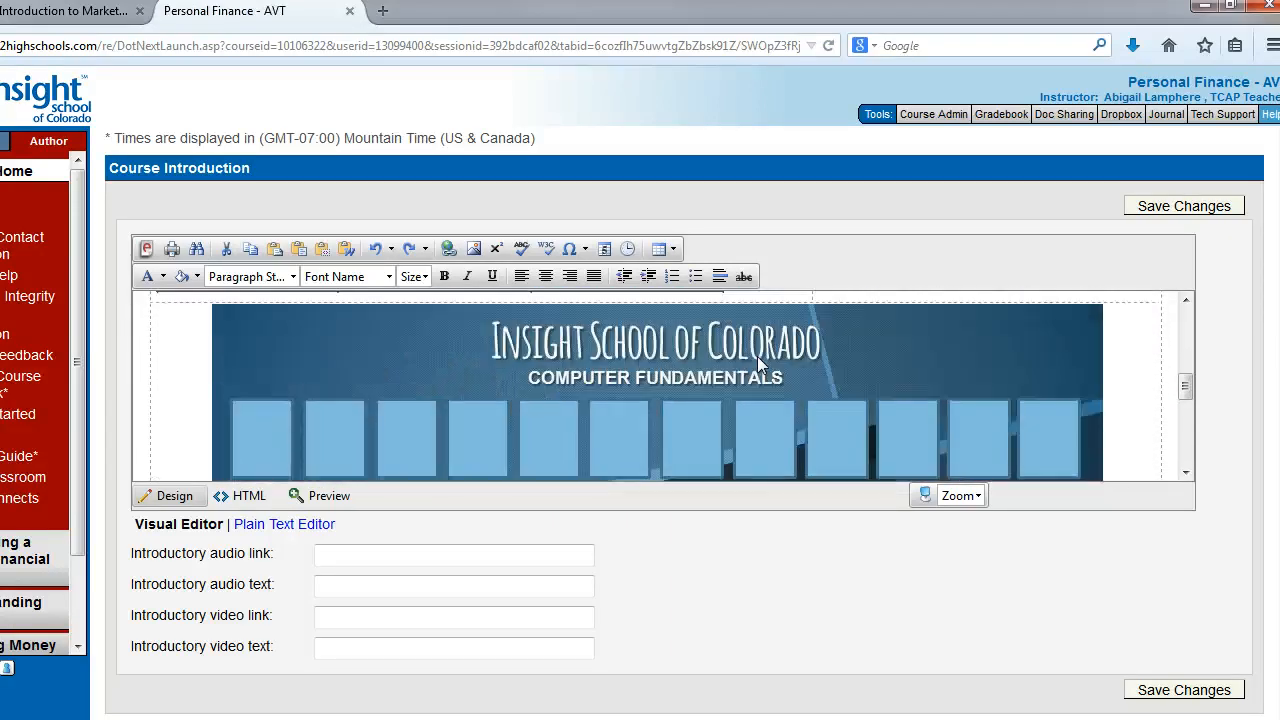
scroll(757, 356, up, 7)
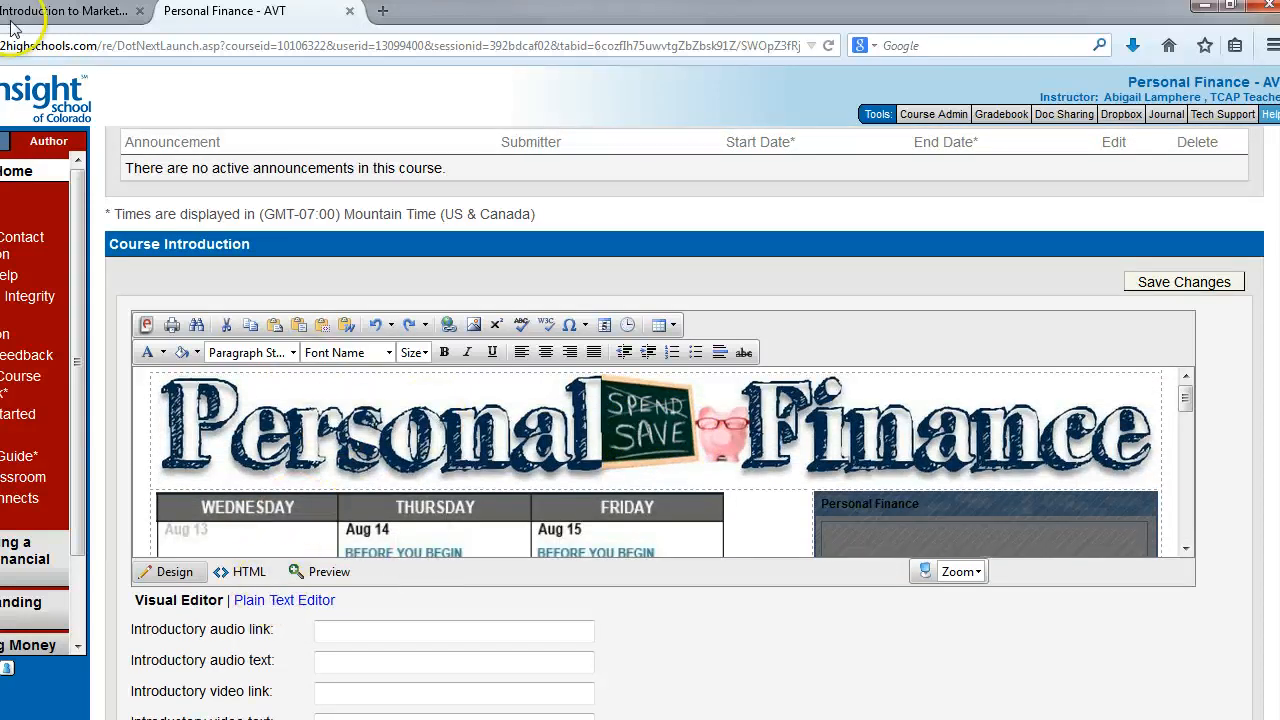
Step: Open the Introduction to Marketing course home in author mode and delete the BUS060 banner image from the Course Introduction
click(25, 11)
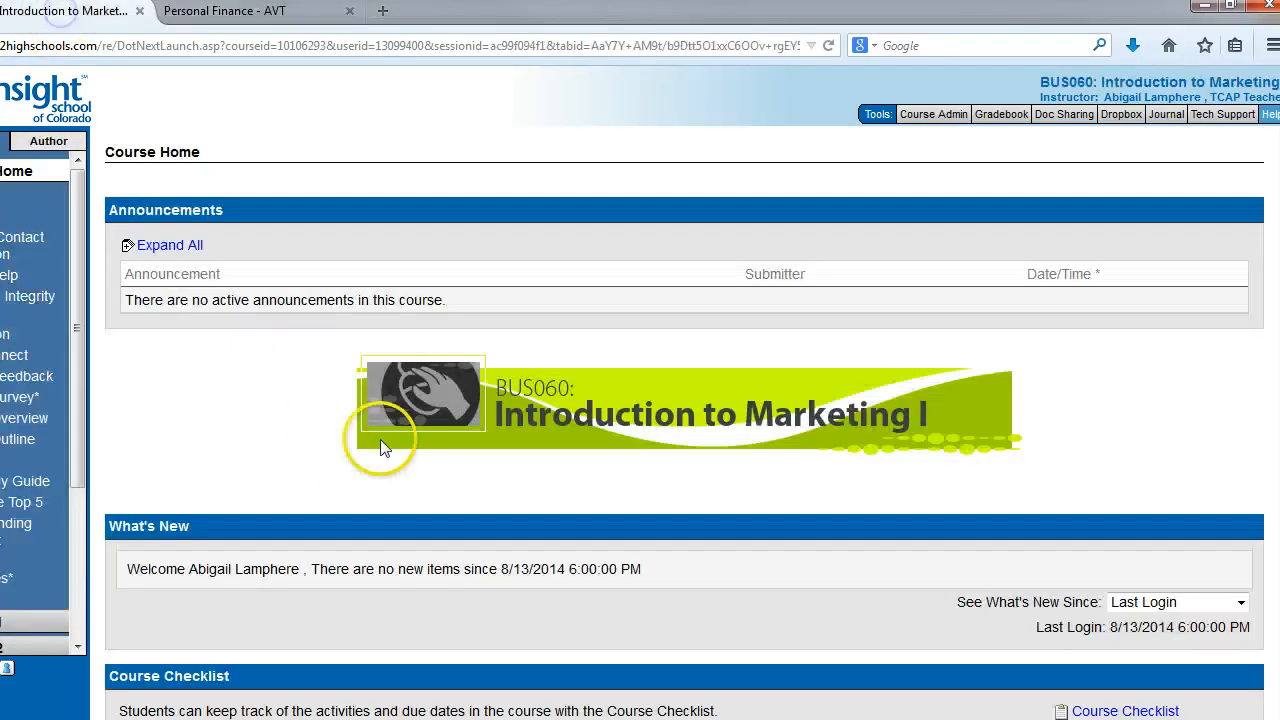
click(54, 150)
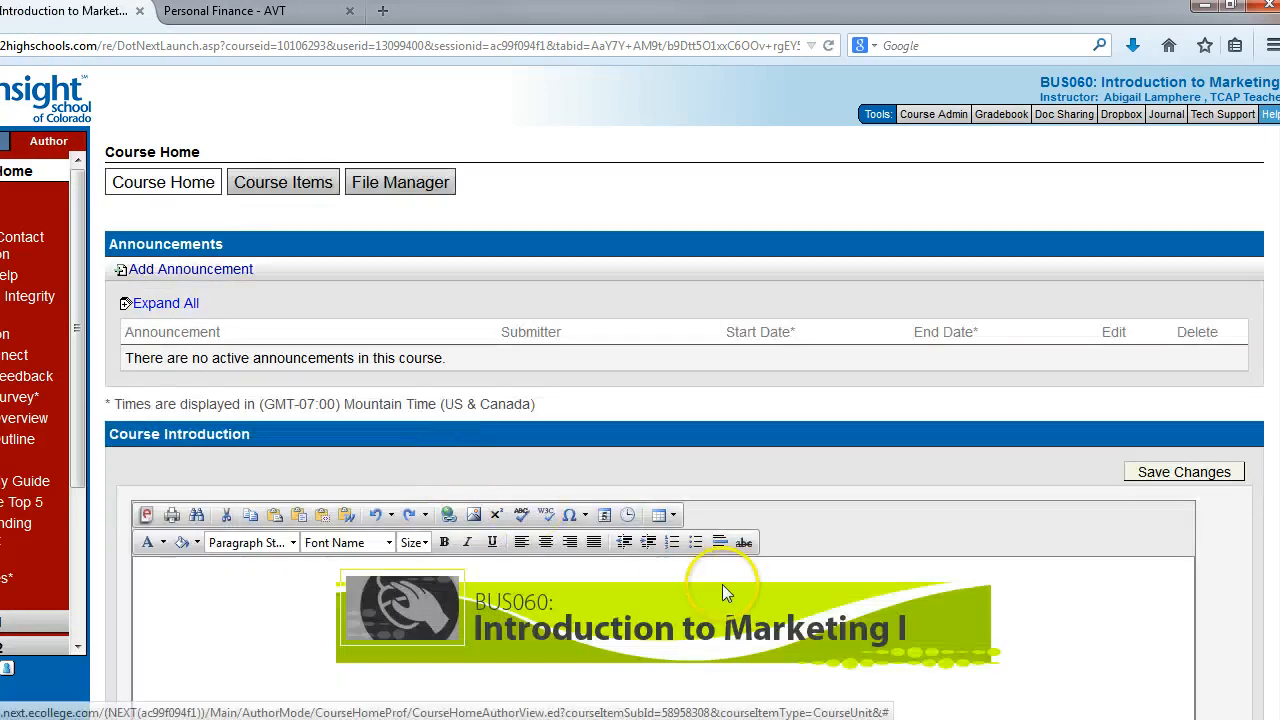
scroll(790, 570, down, 5)
click(672, 368)
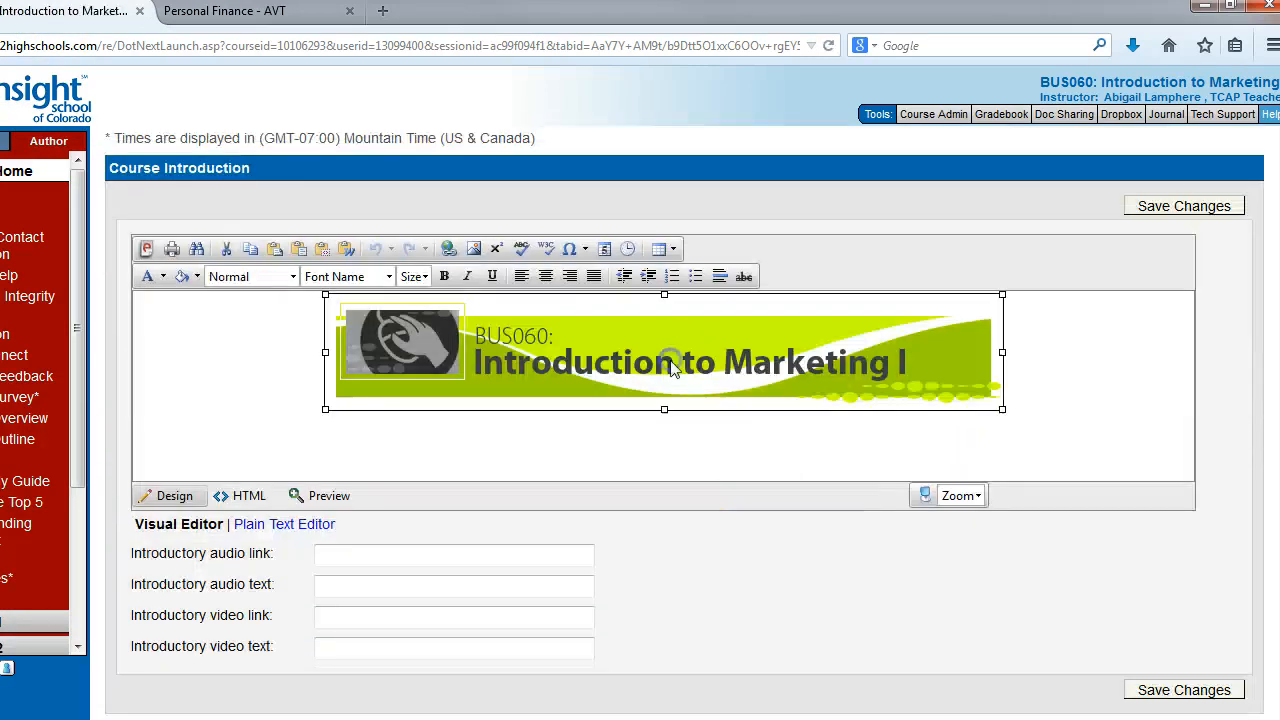
key(Delete)
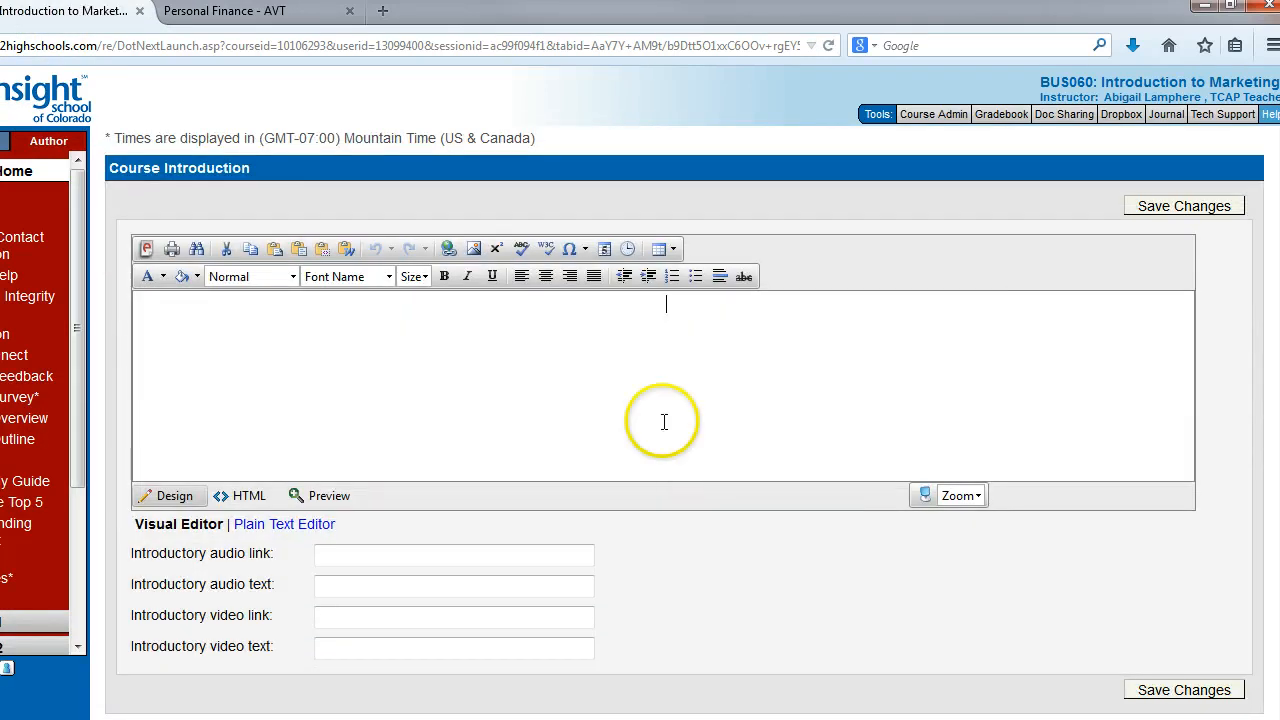
Step: Insert a table with two columns and three rows into the empty Course Introduction
click(673, 250)
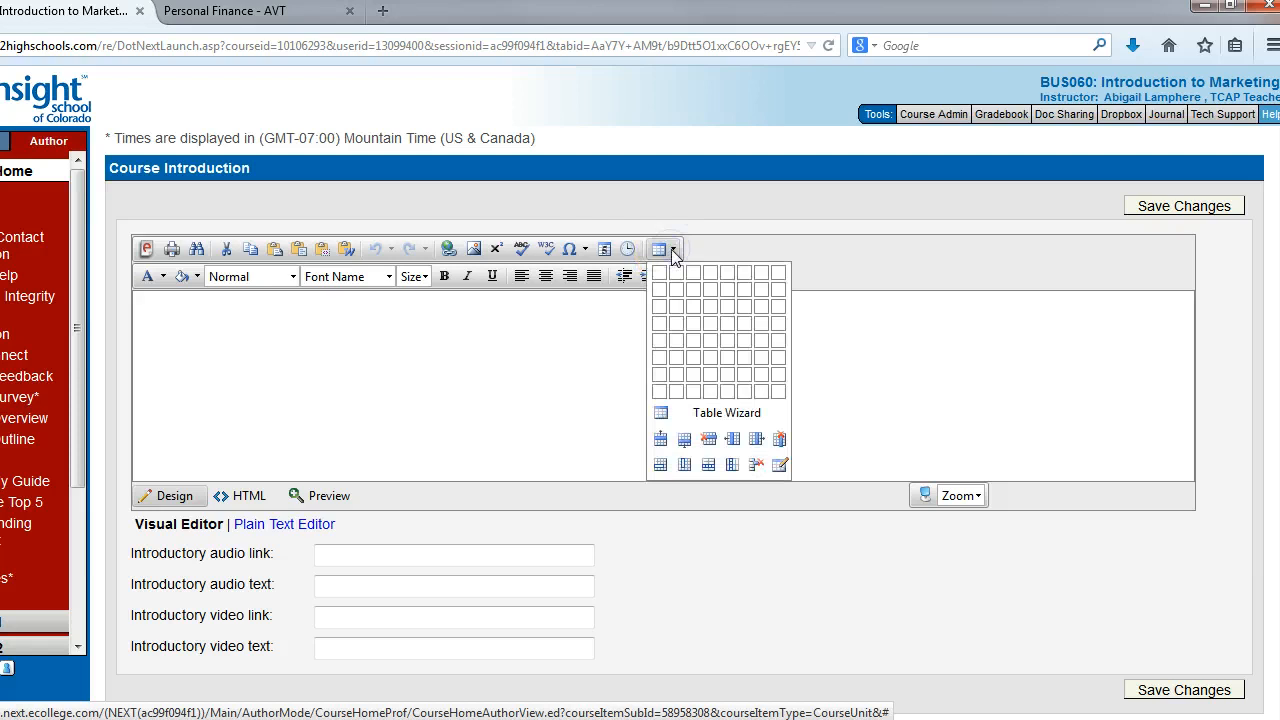
click(677, 314)
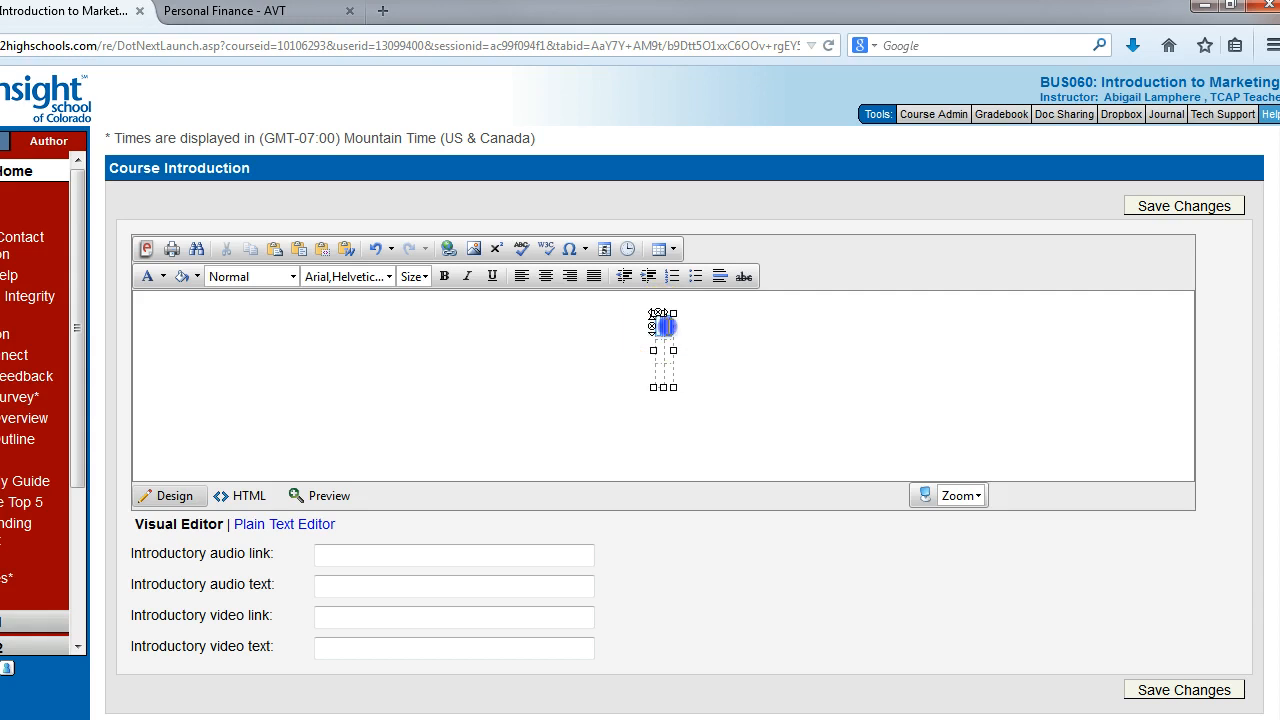
right_click(663, 326)
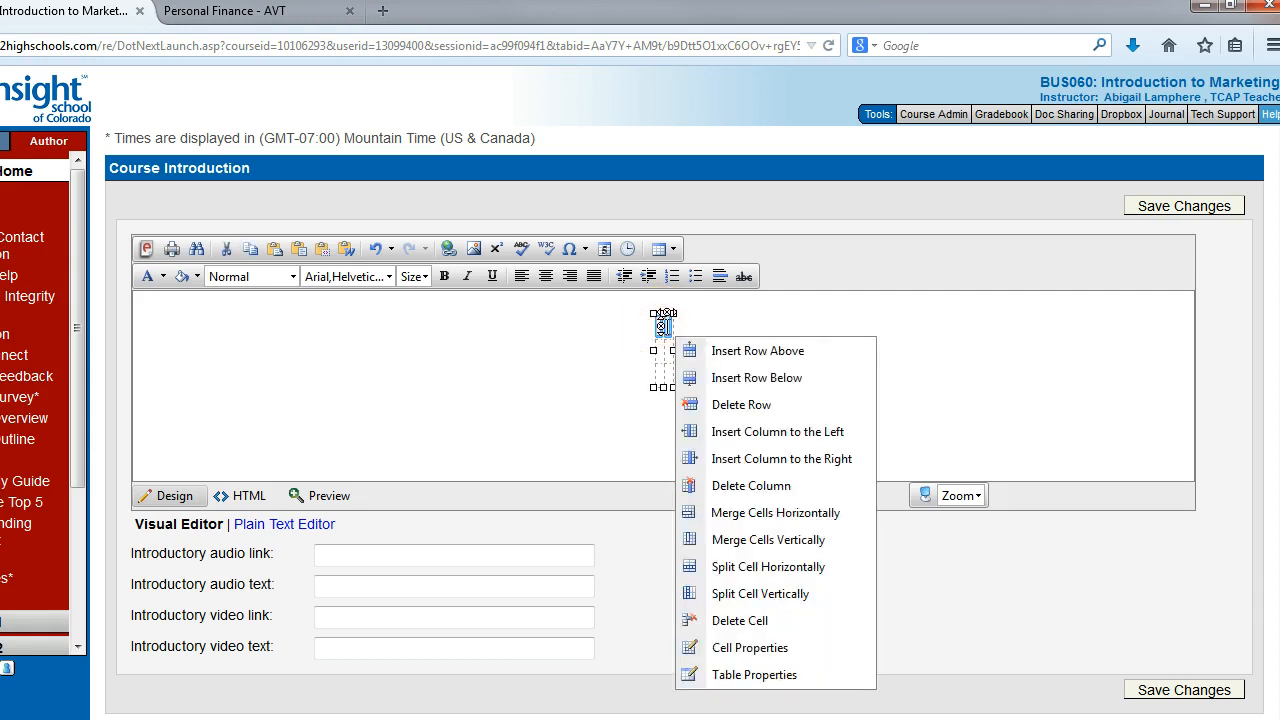
click(688, 317)
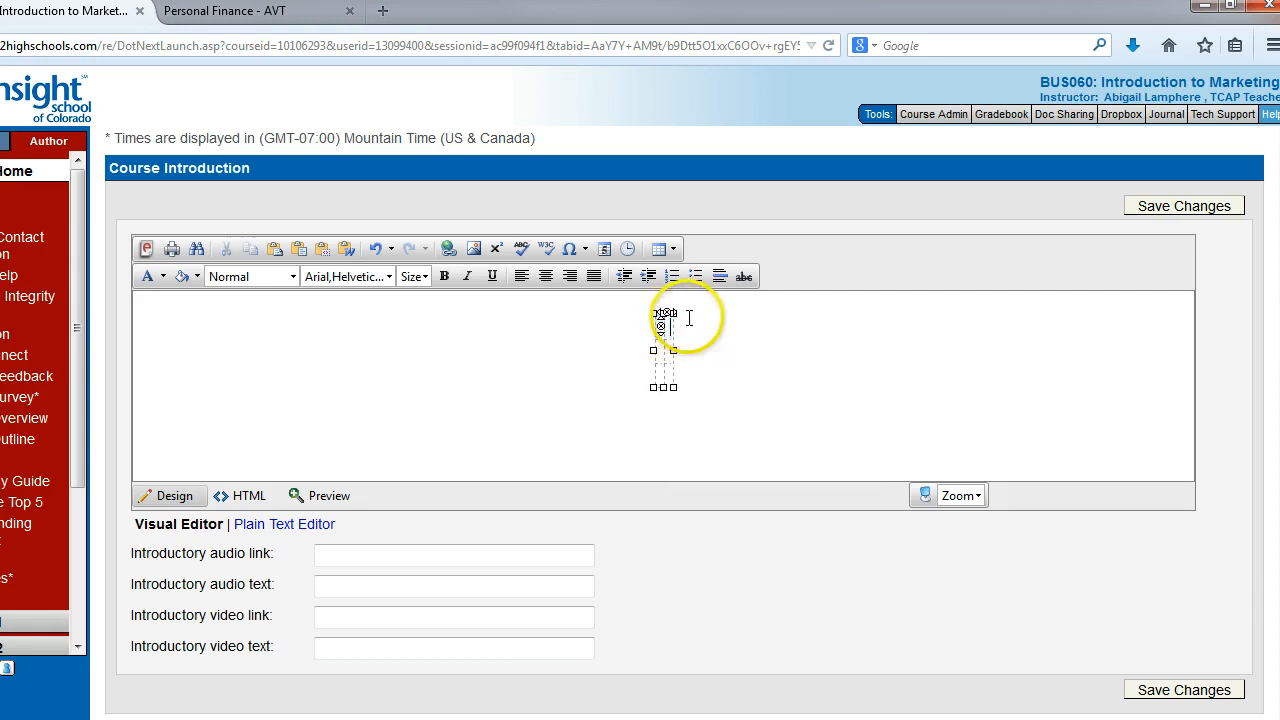
click(660, 375)
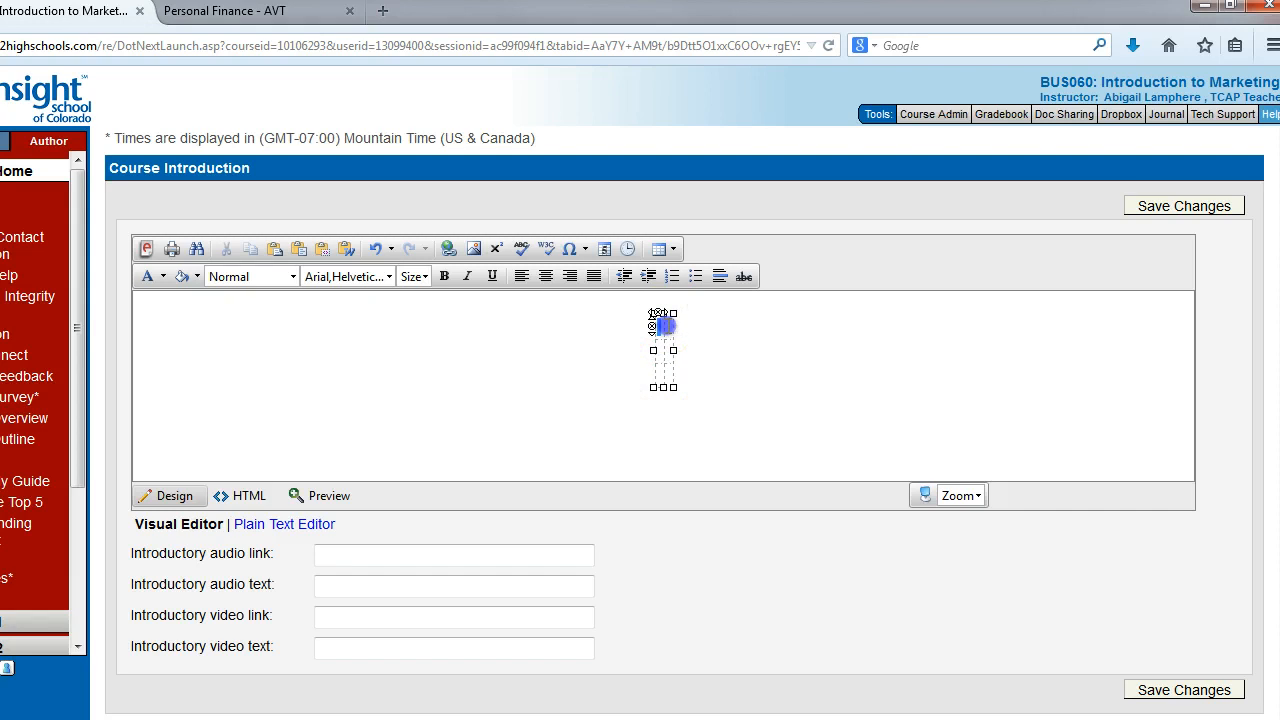
Step: In the new table's design properties, span the first cells of the top and bottom rows across both columns and apply the change
right_click(662, 327)
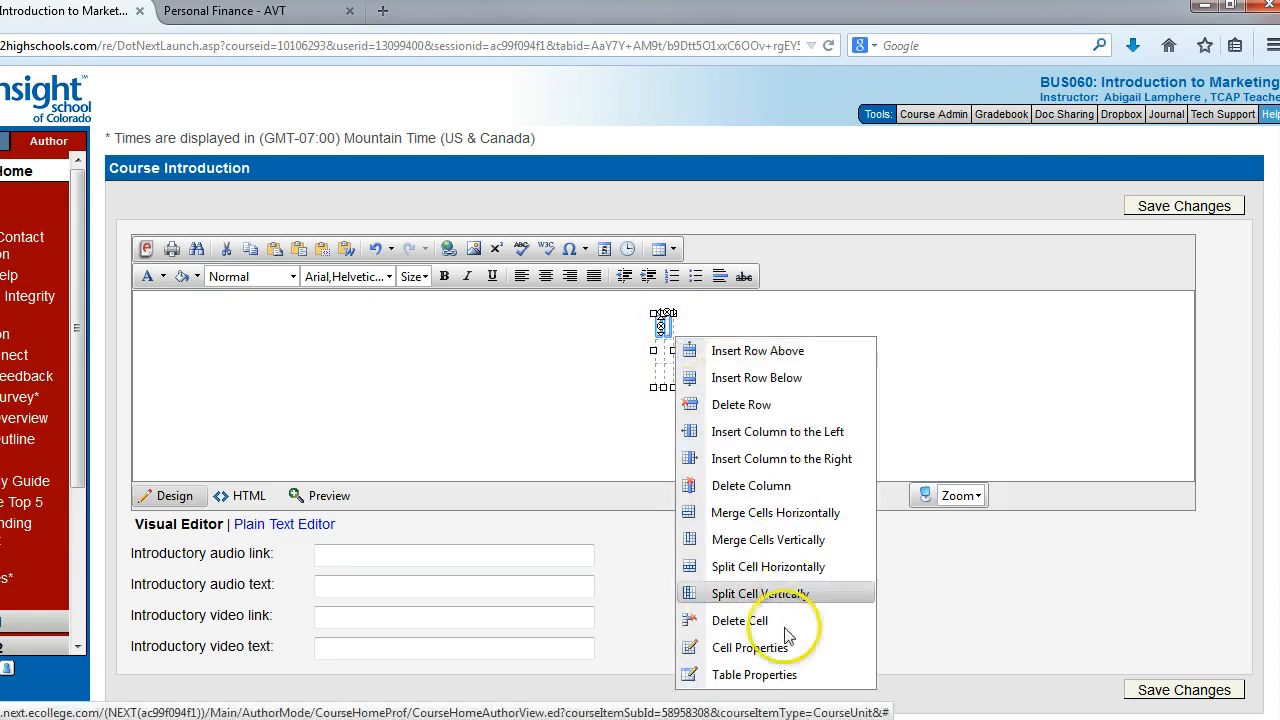
click(756, 672)
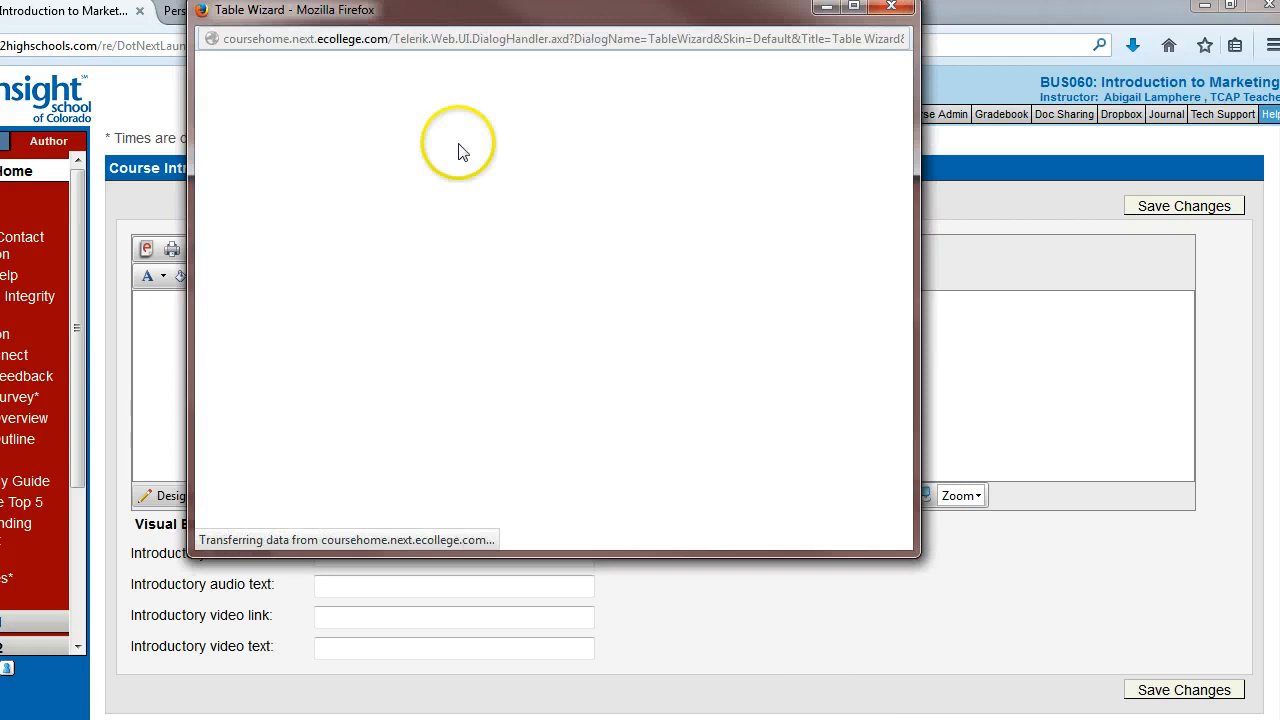
drag(584, 20, 645, 113)
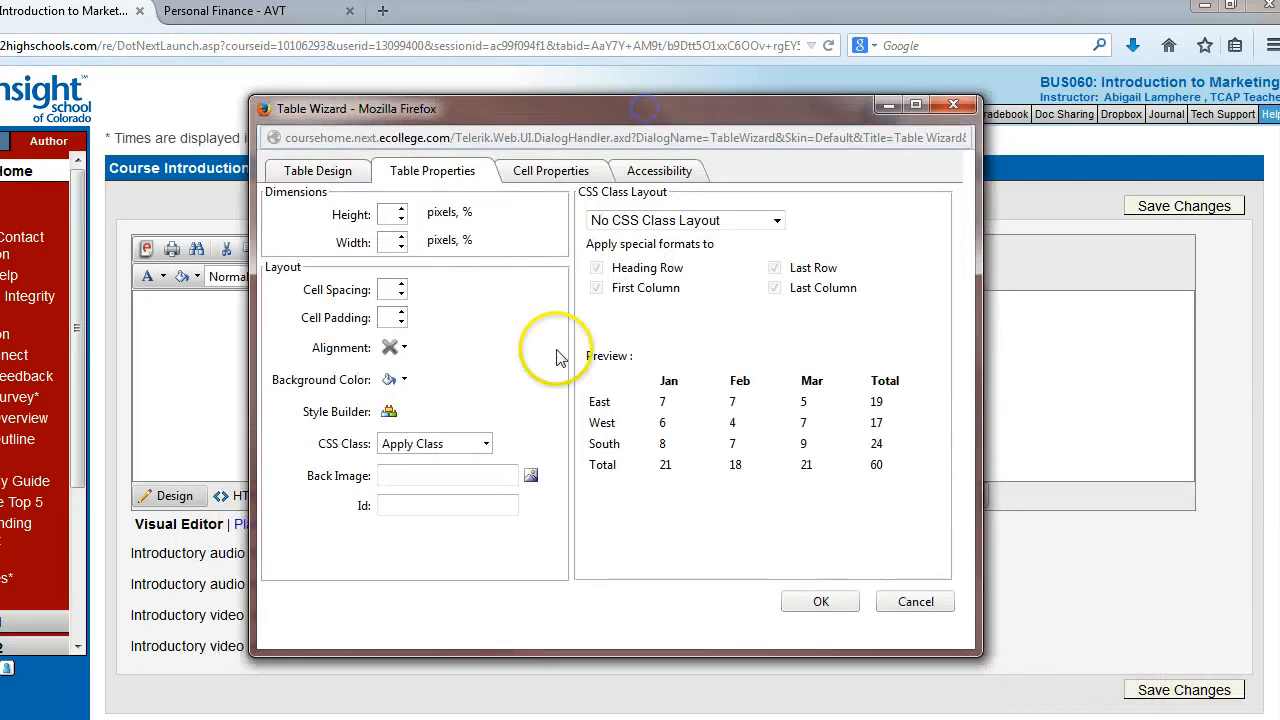
click(336, 177)
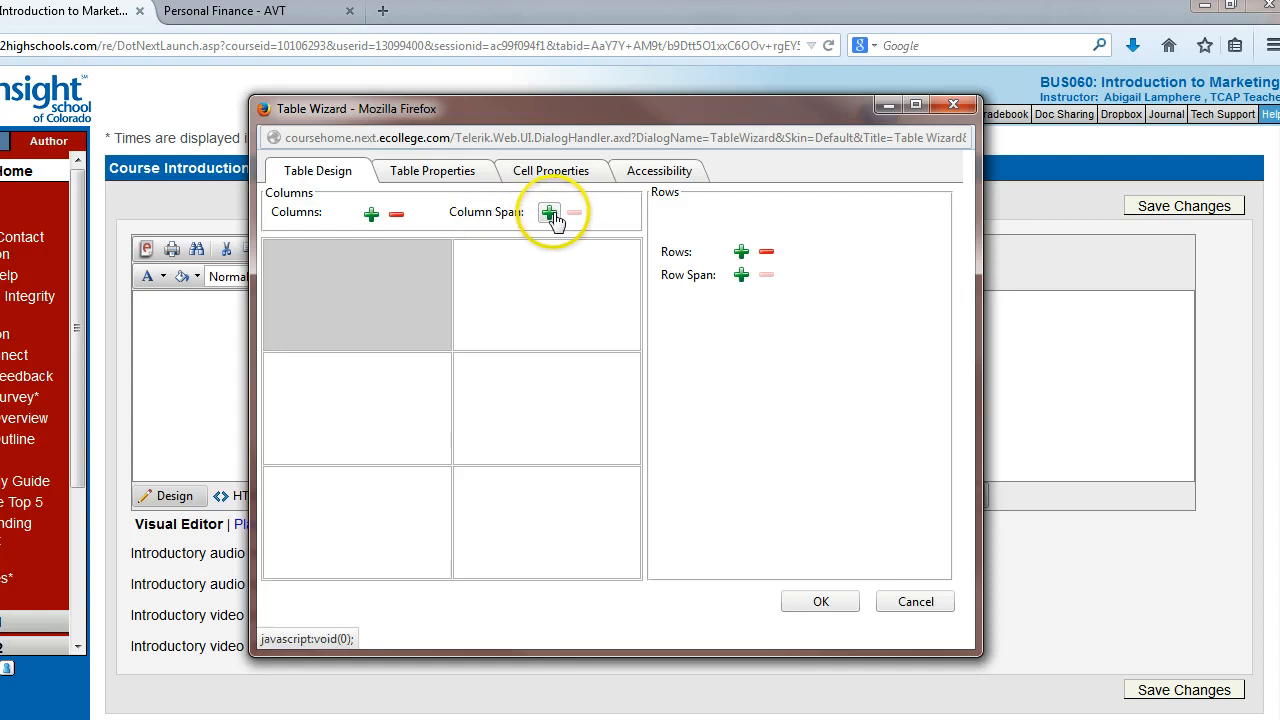
click(549, 214)
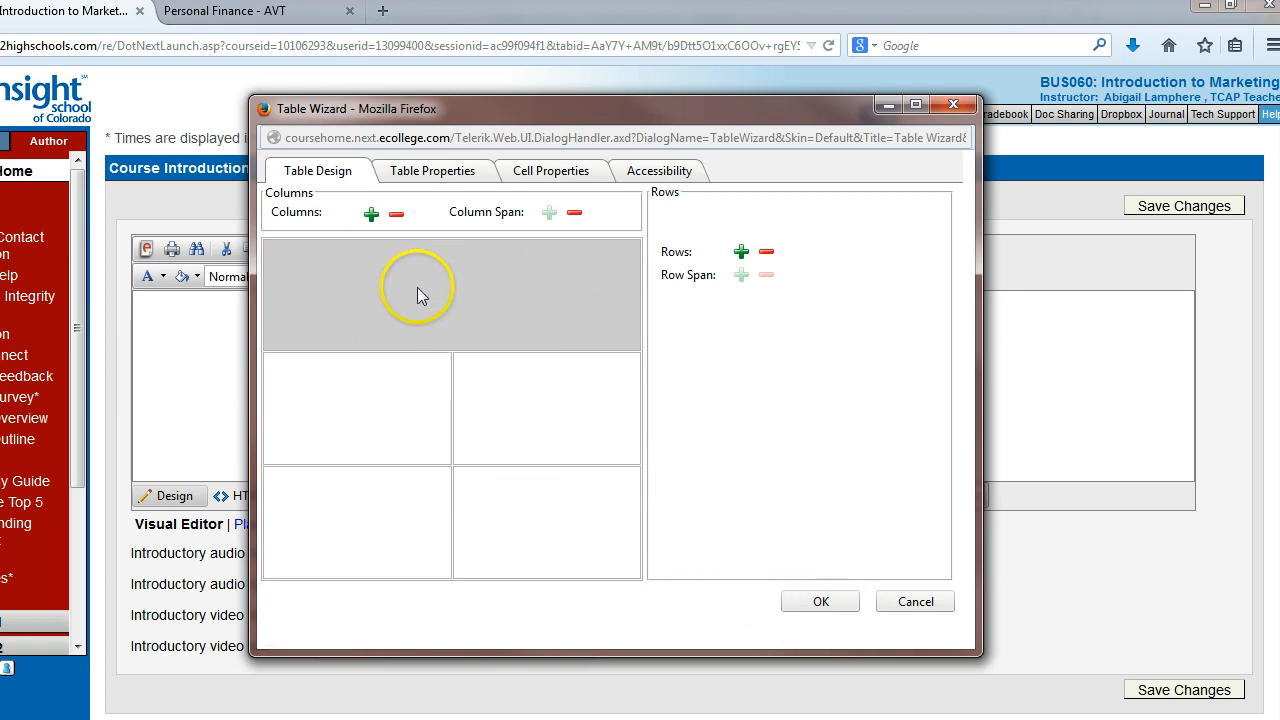
click(391, 526)
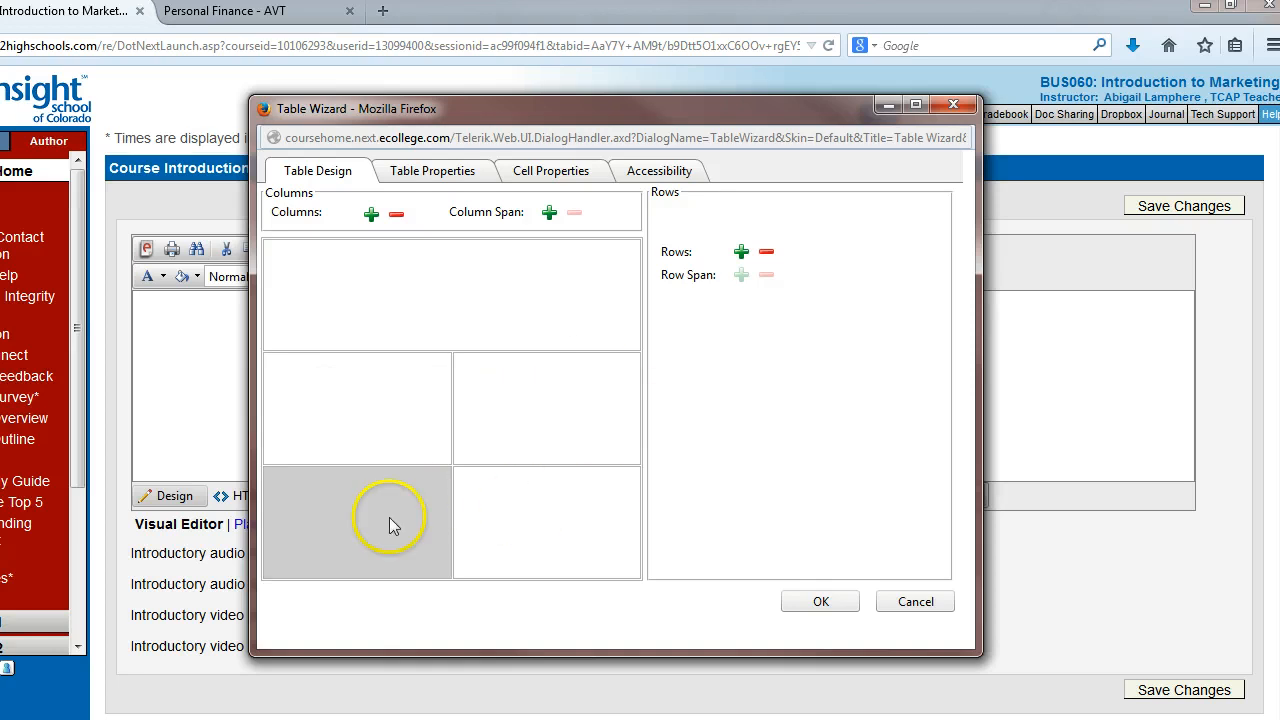
click(549, 212)
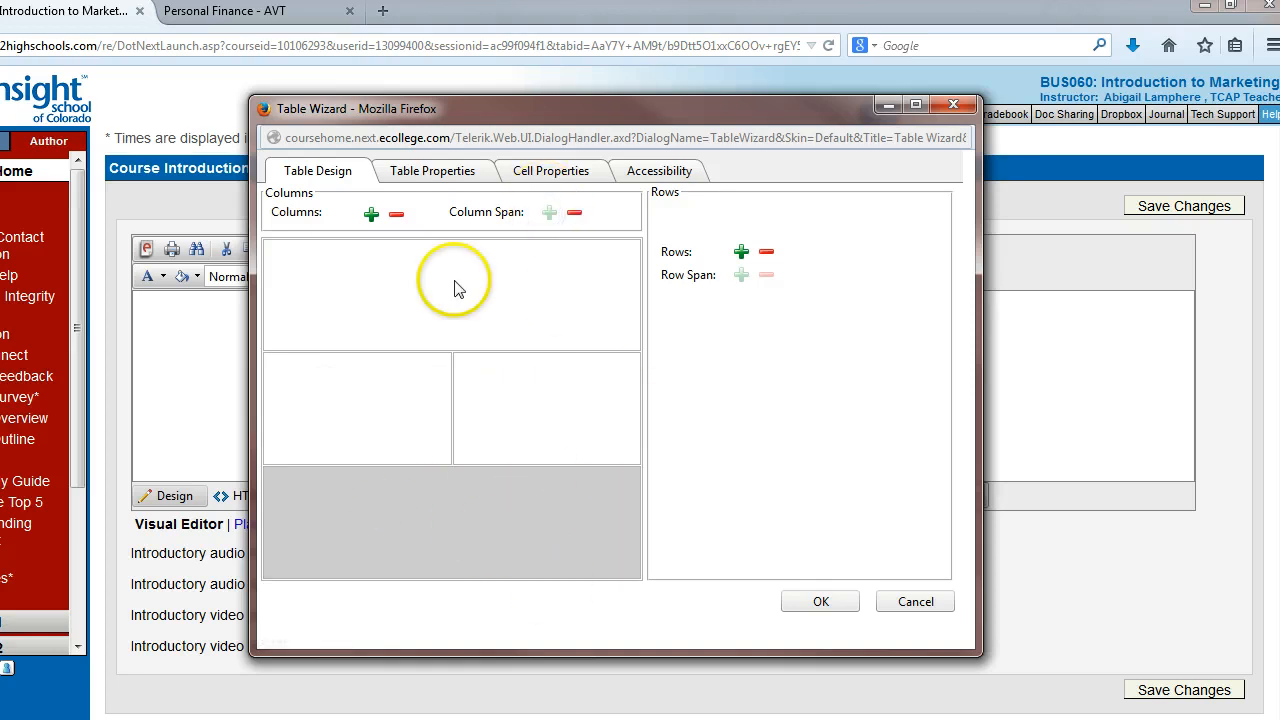
click(822, 601)
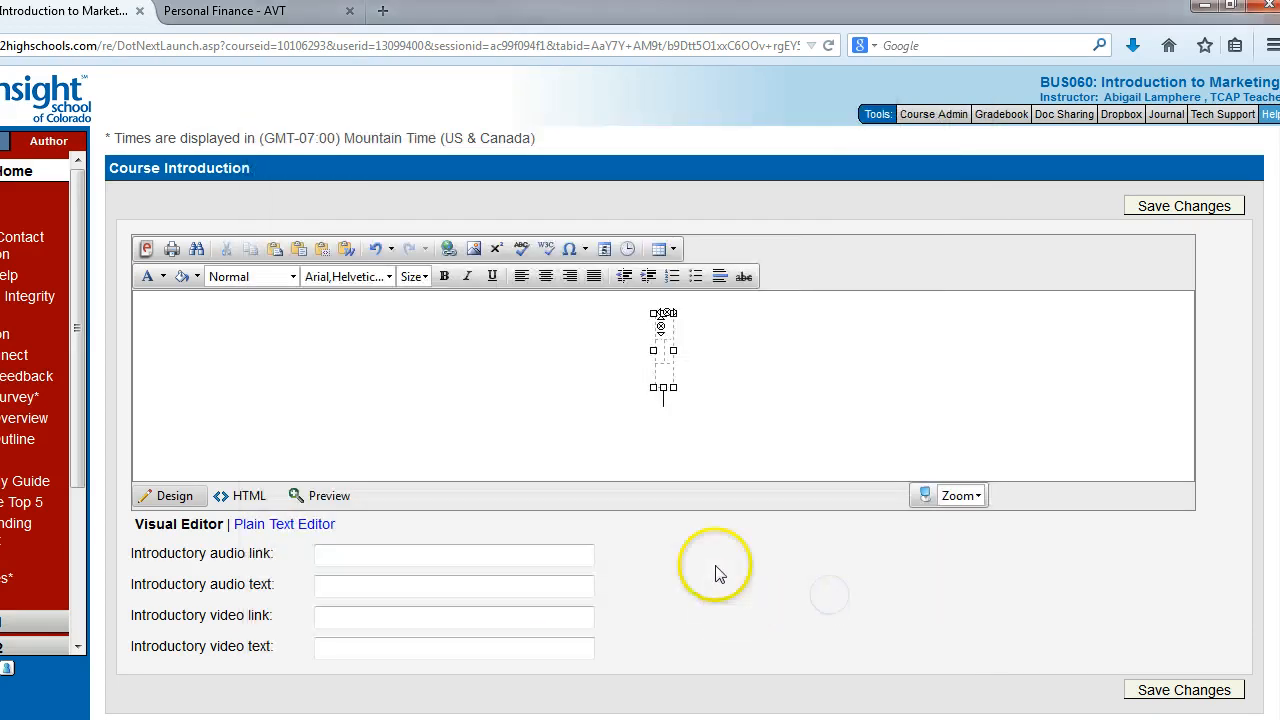
Step: Place the cursor in the table's top cell and switch to the Marketing banner in banner.pub in Publisher, leaving nothing selected
click(663, 325)
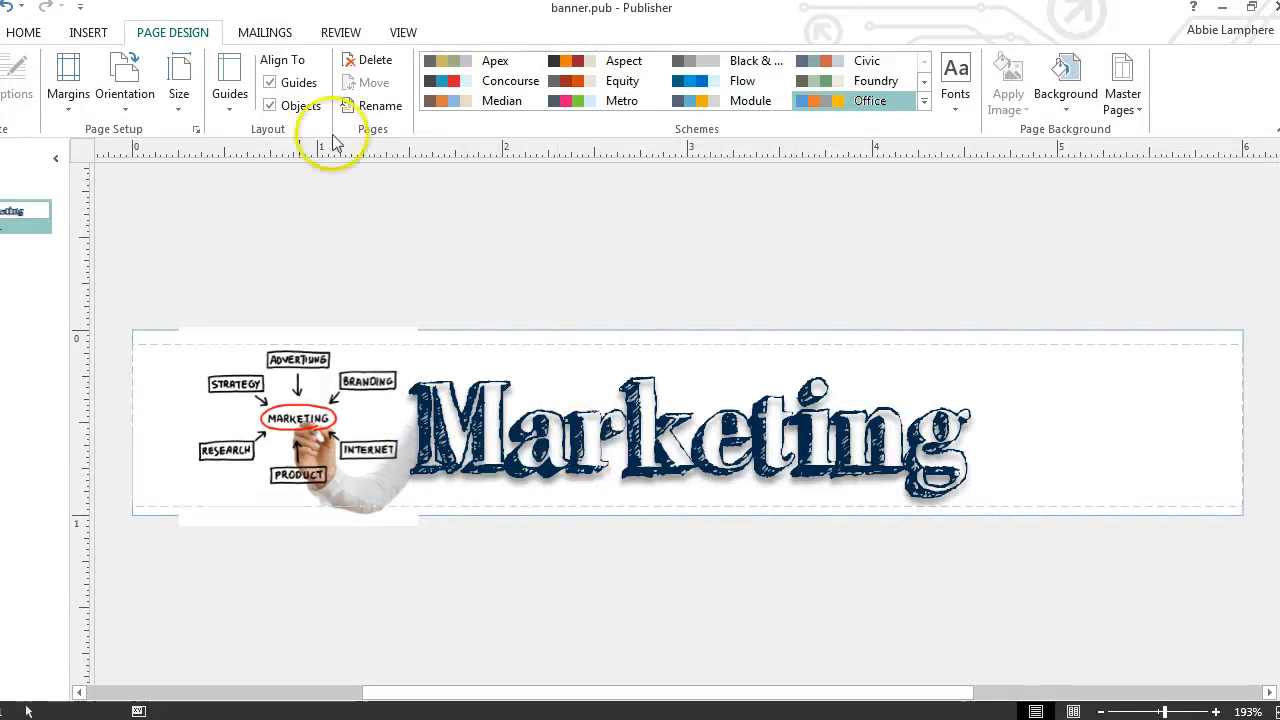
click(606, 443)
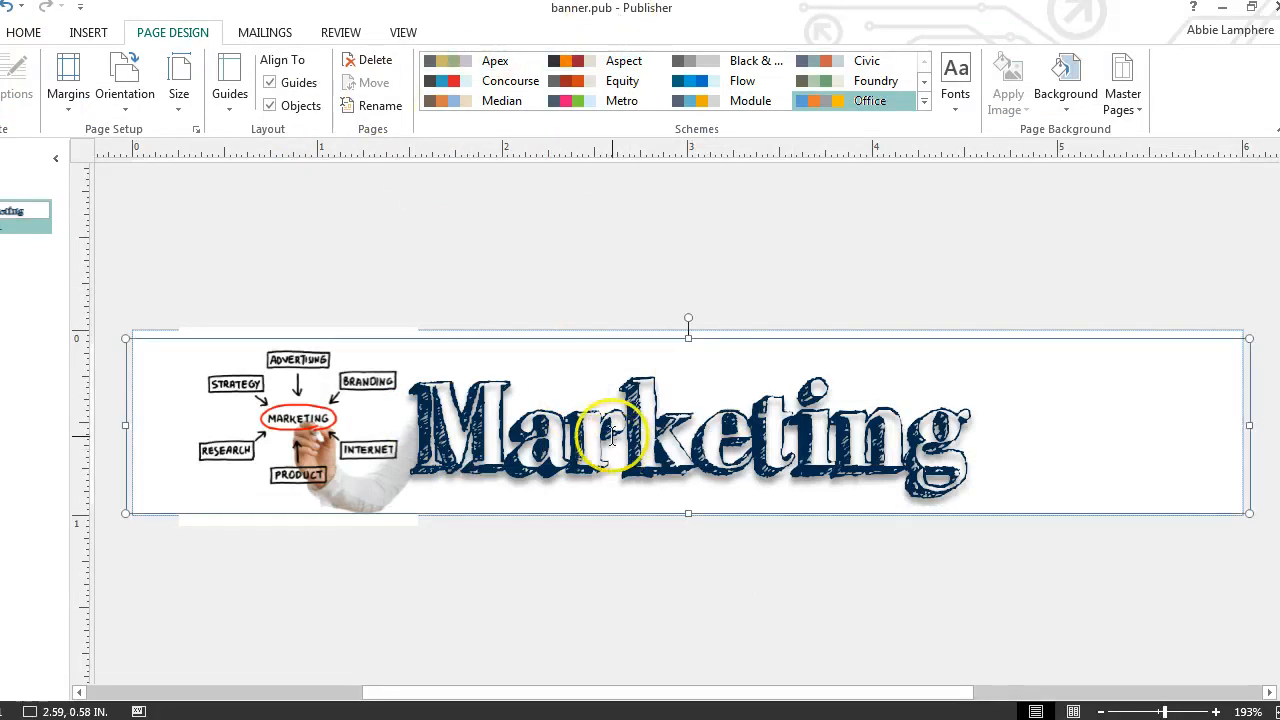
click(628, 590)
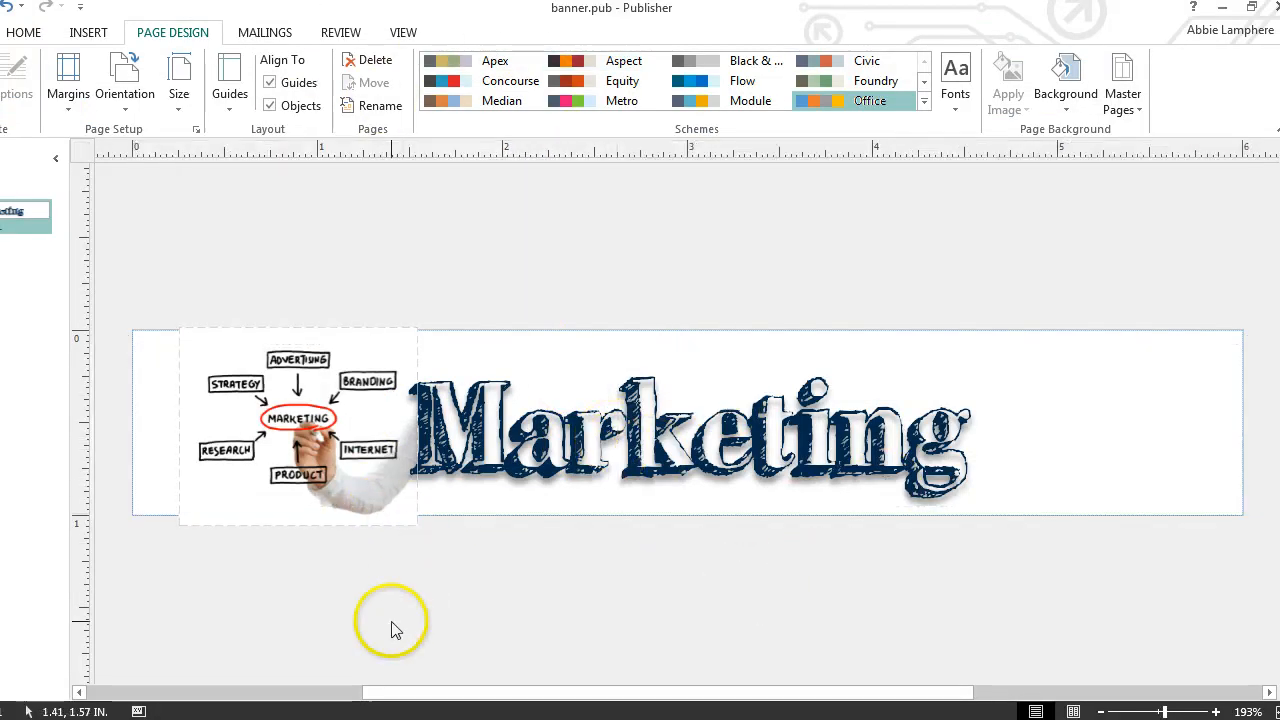
click(172, 211)
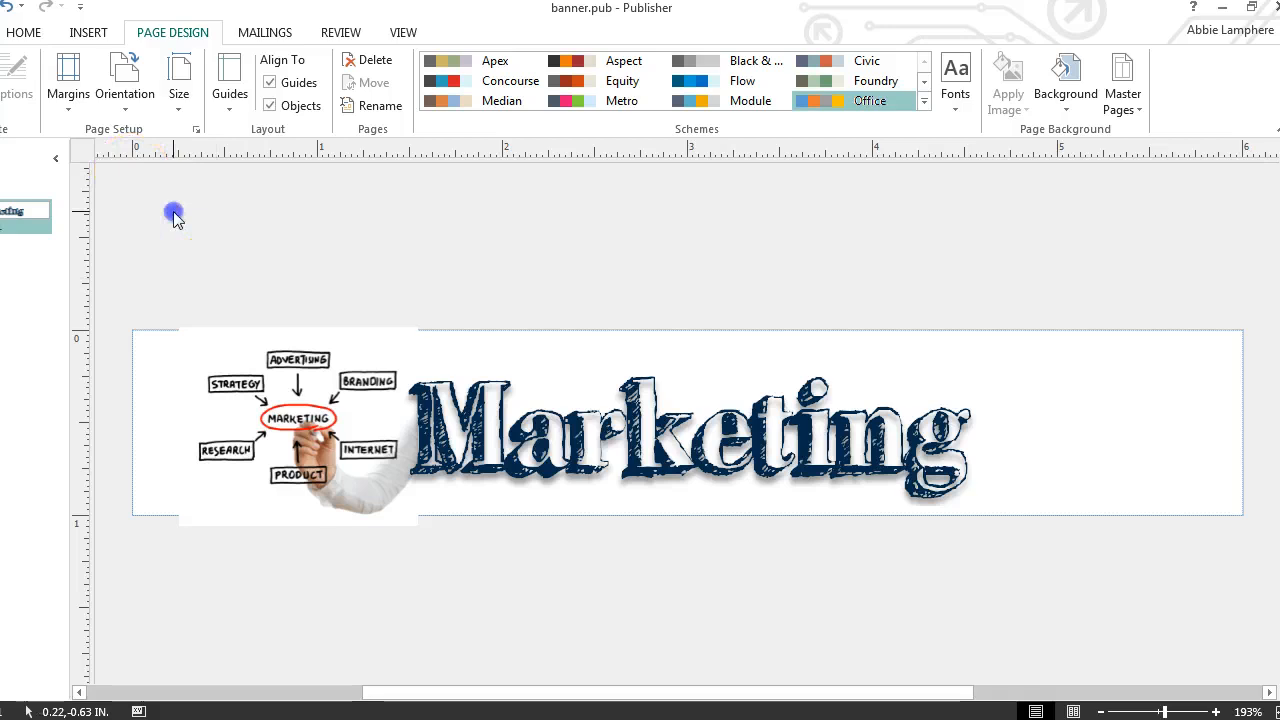
Step: Capture the Marketing picture and title with Snipping Tool, and minimize Snipping Tool and Publisher to return to the course editor
click(27, 710)
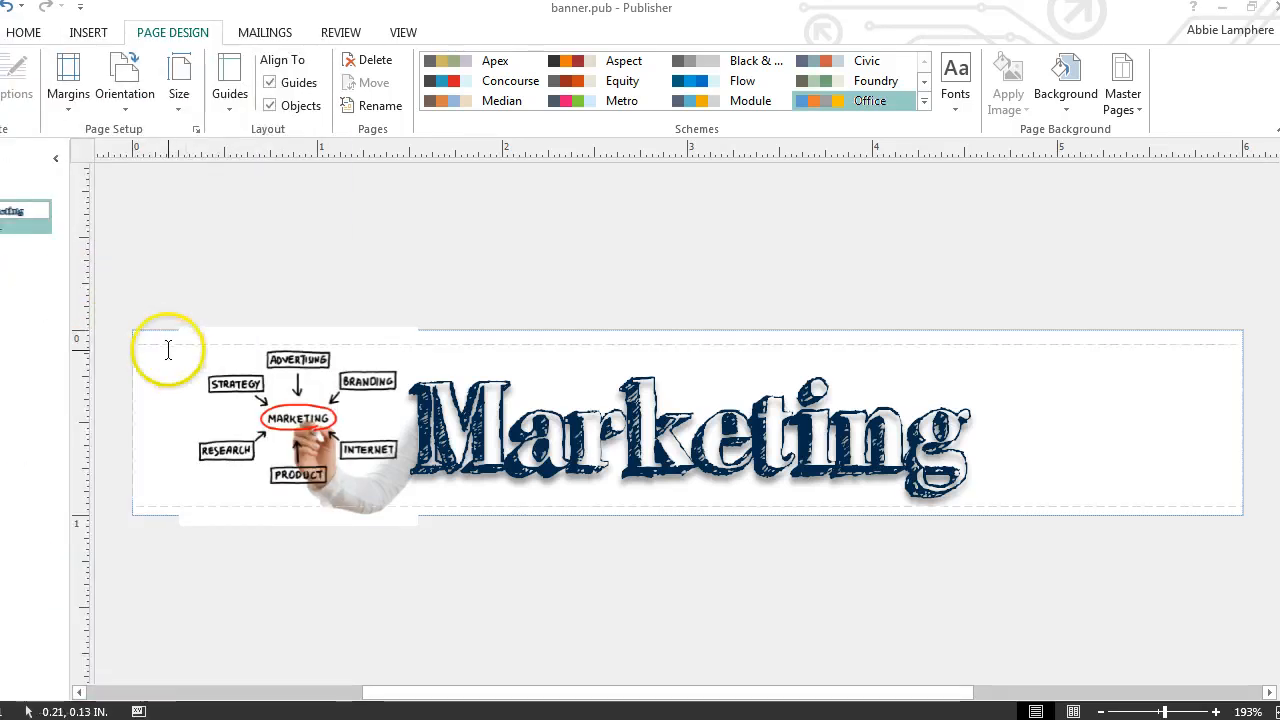
drag(178, 337, 1016, 506)
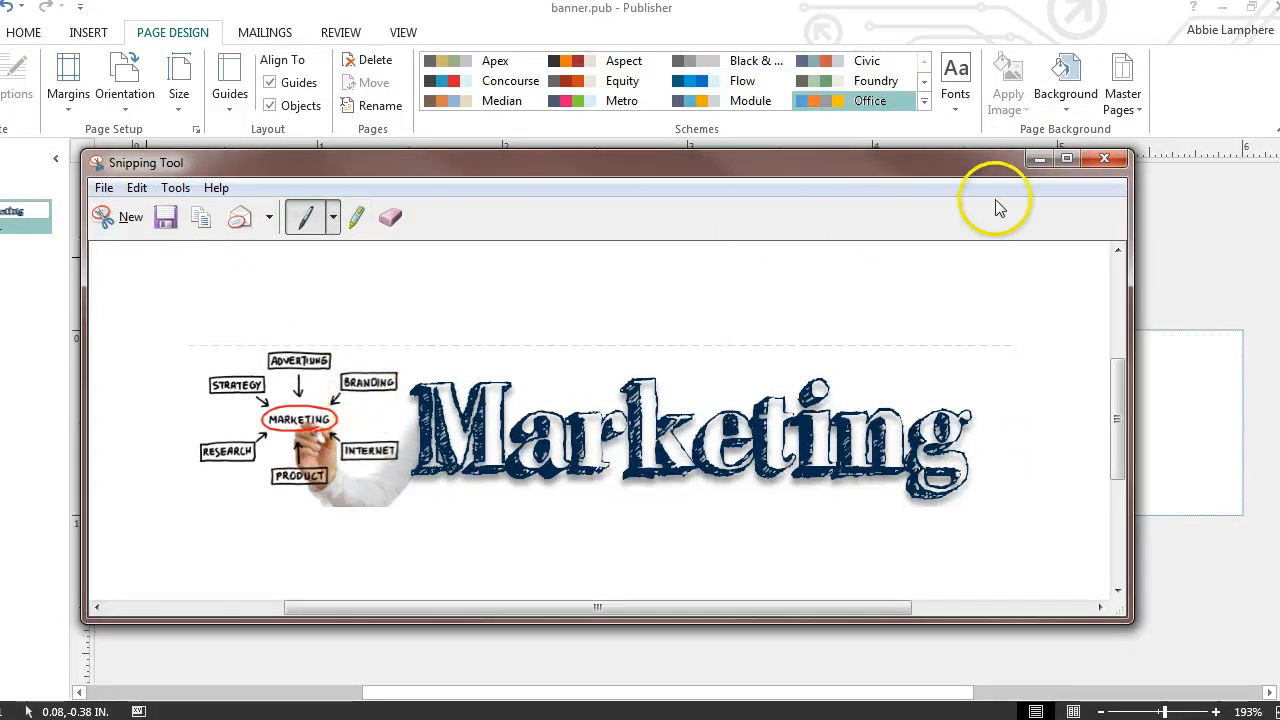
click(1040, 162)
click(1220, 8)
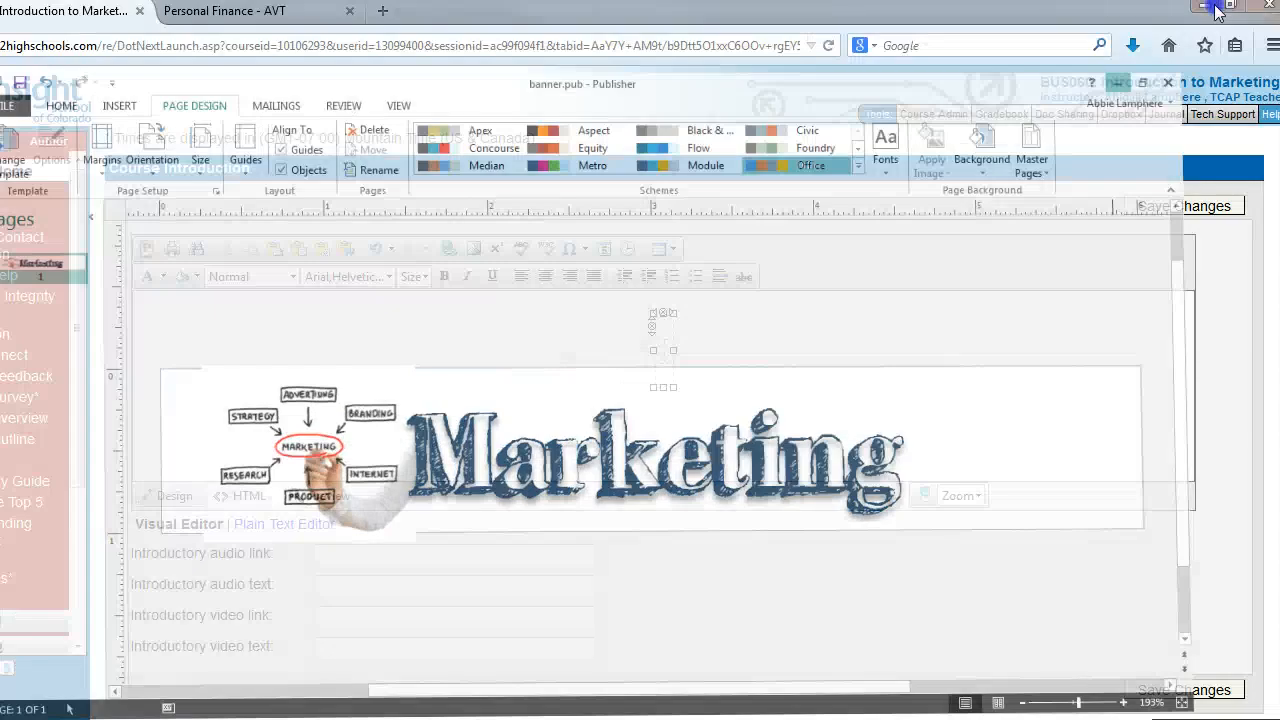
Step: Insert the Marketing banner image banner2014.JPG, titled mkt_banner, centred in the table's top cell
click(667, 325)
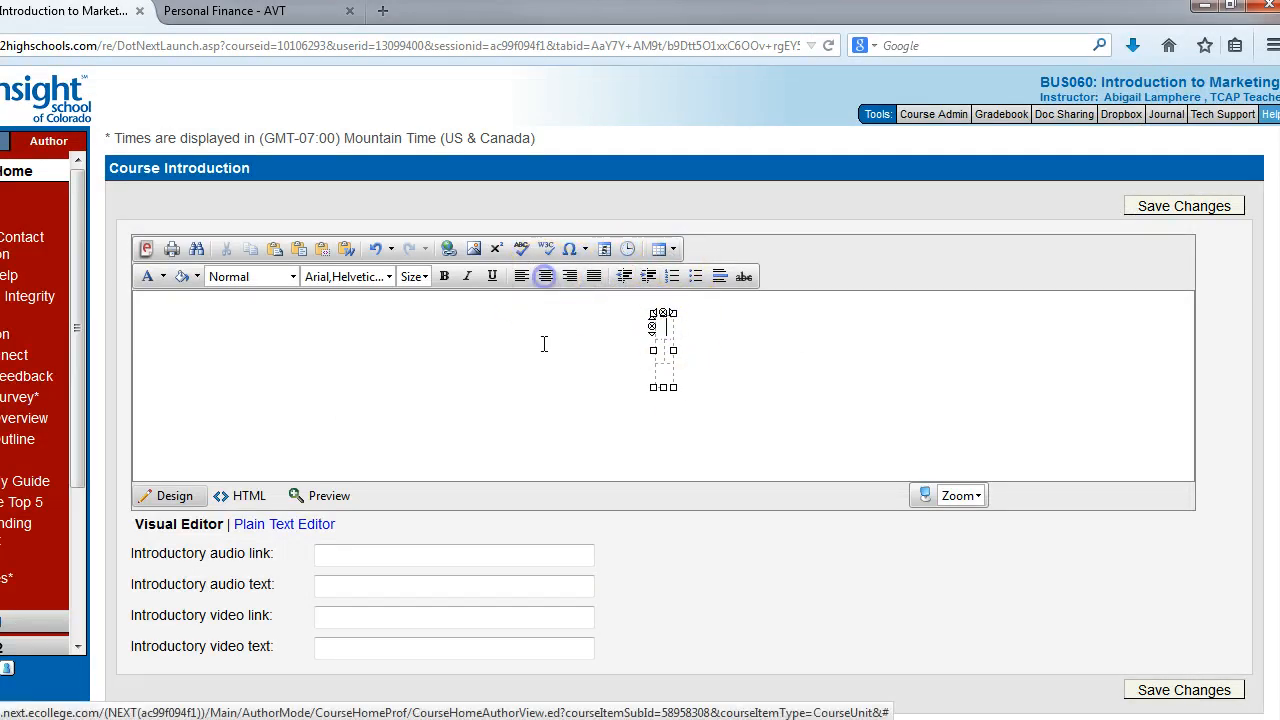
click(470, 249)
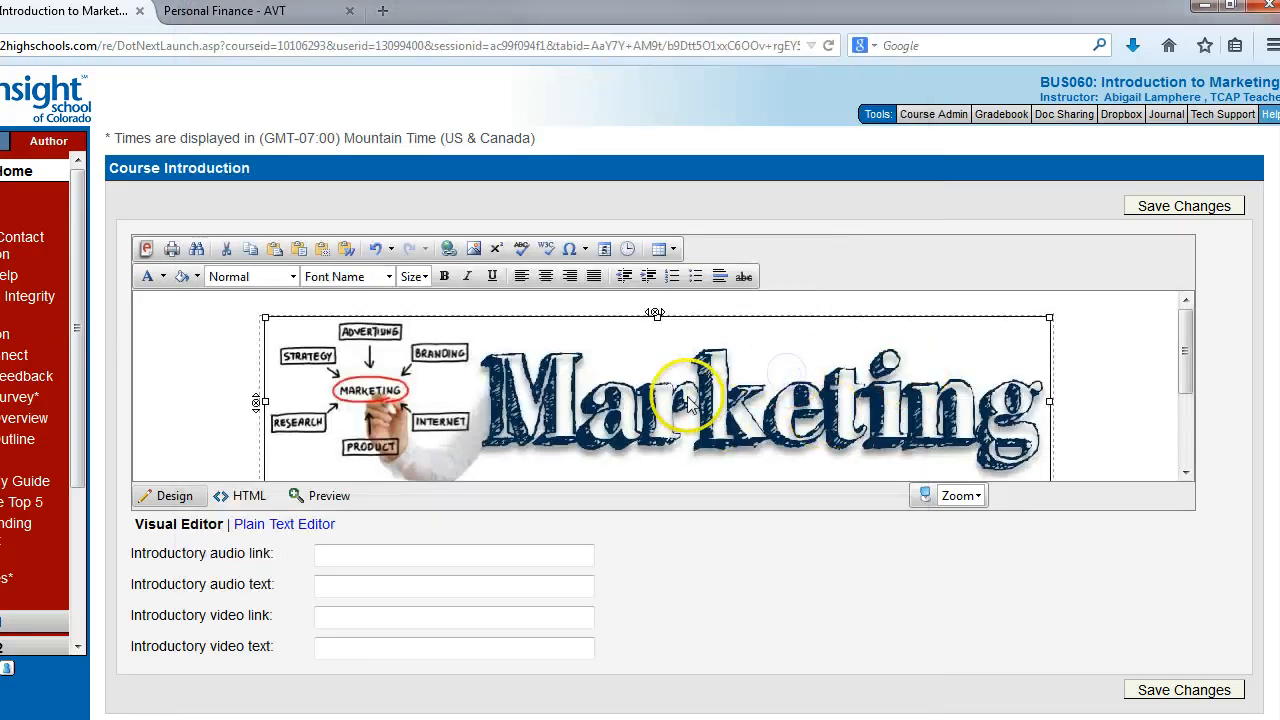
scroll(688, 400, down, 1)
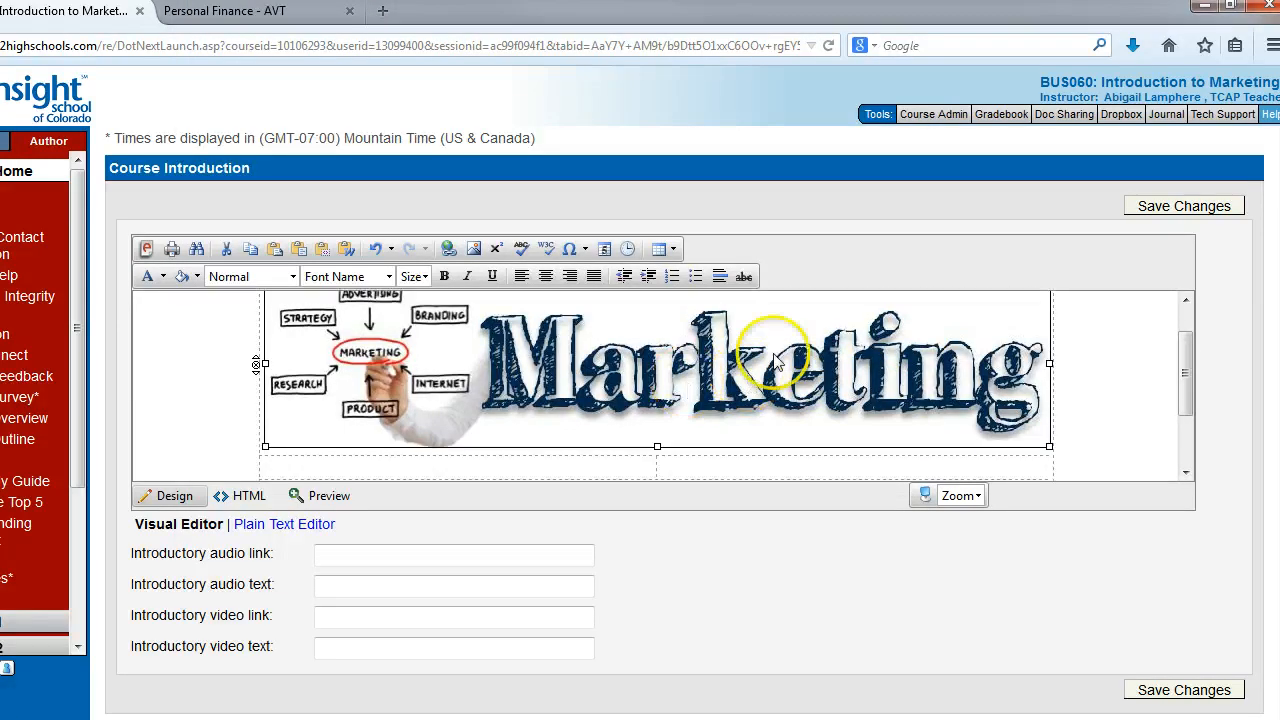
scroll(614, 386, down, 1)
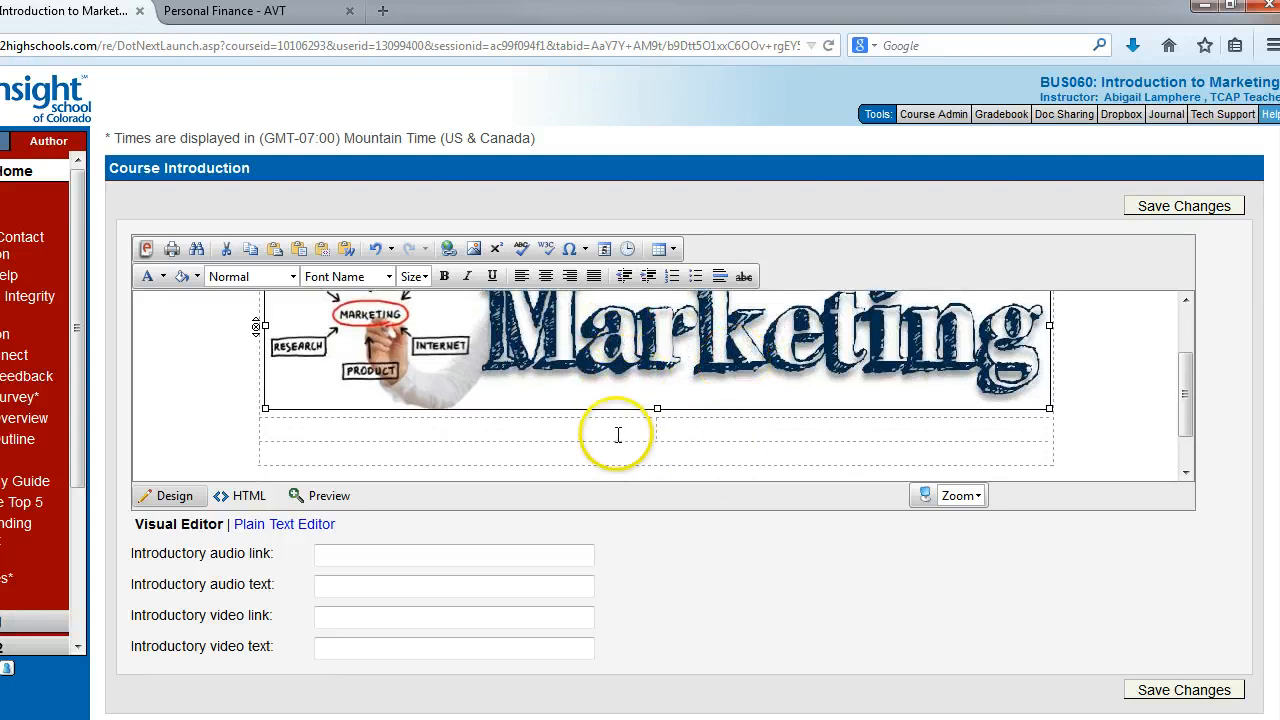
Step: Label the middle row's two cells "Weekly Schedule" and "Instant messenger", using the Personal Finance course's layout as a reference
click(545, 431)
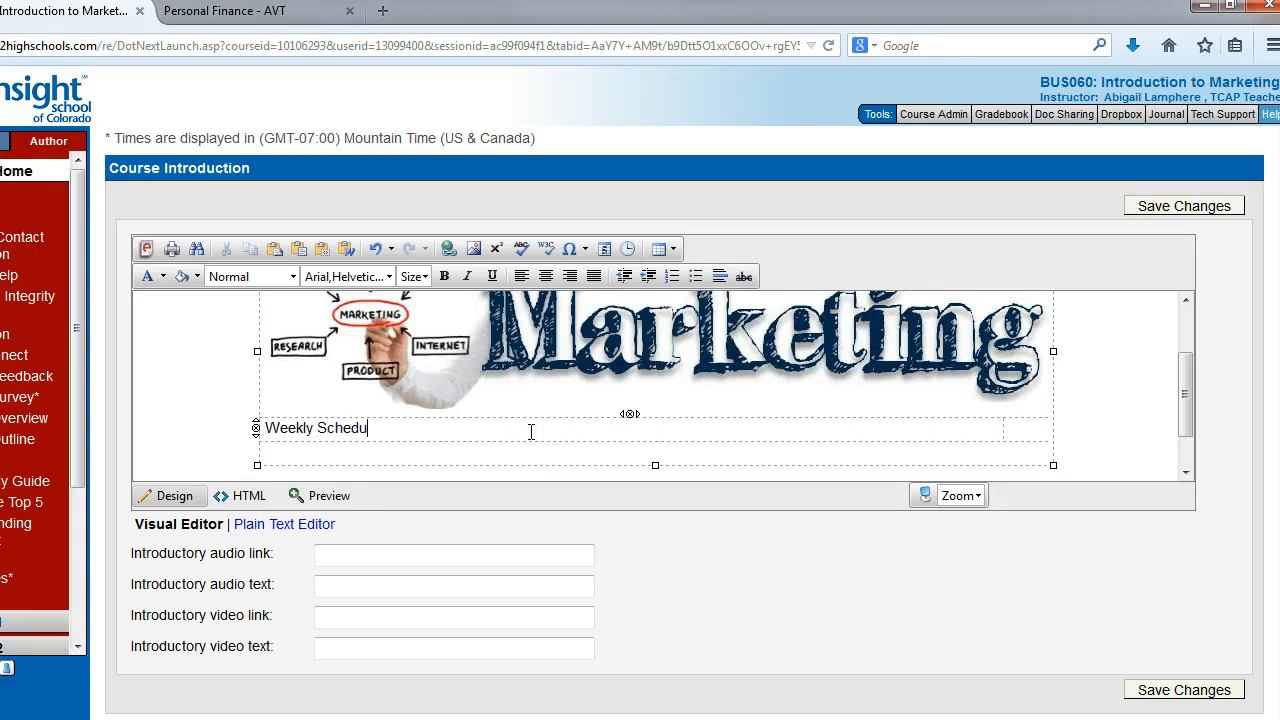
click(200, 11)
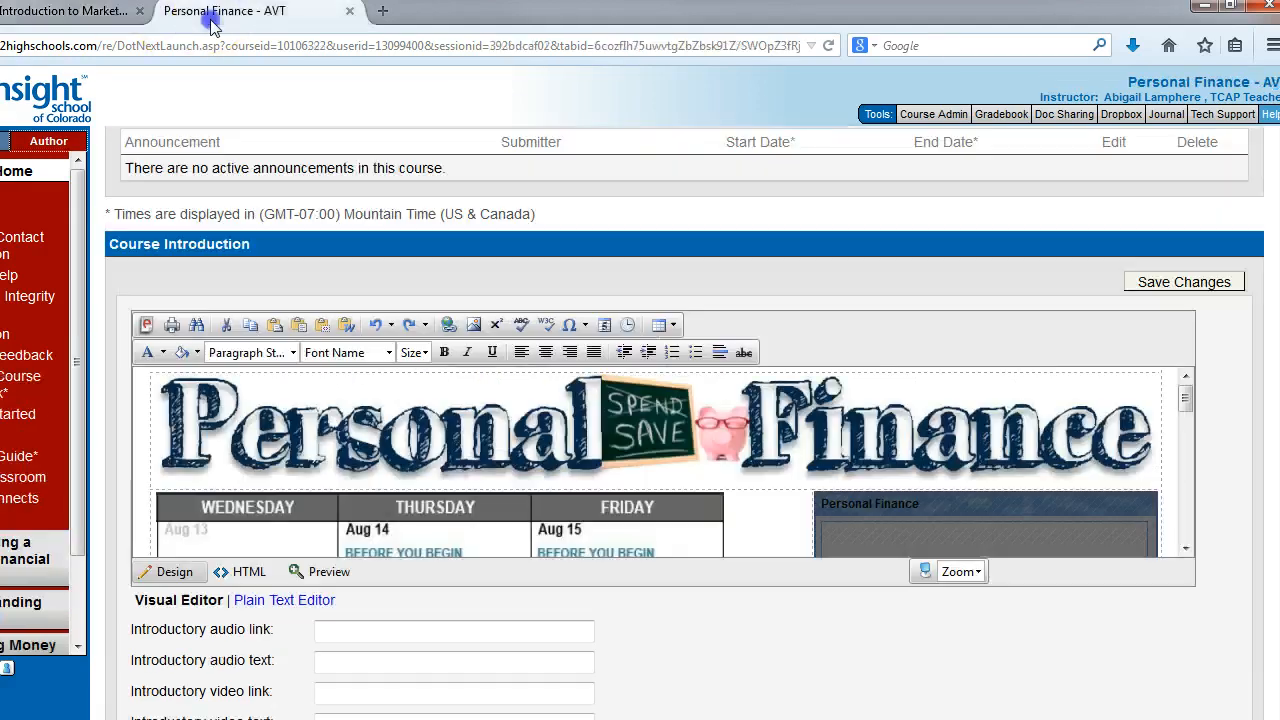
click(469, 487)
scroll(470, 505, down, 3)
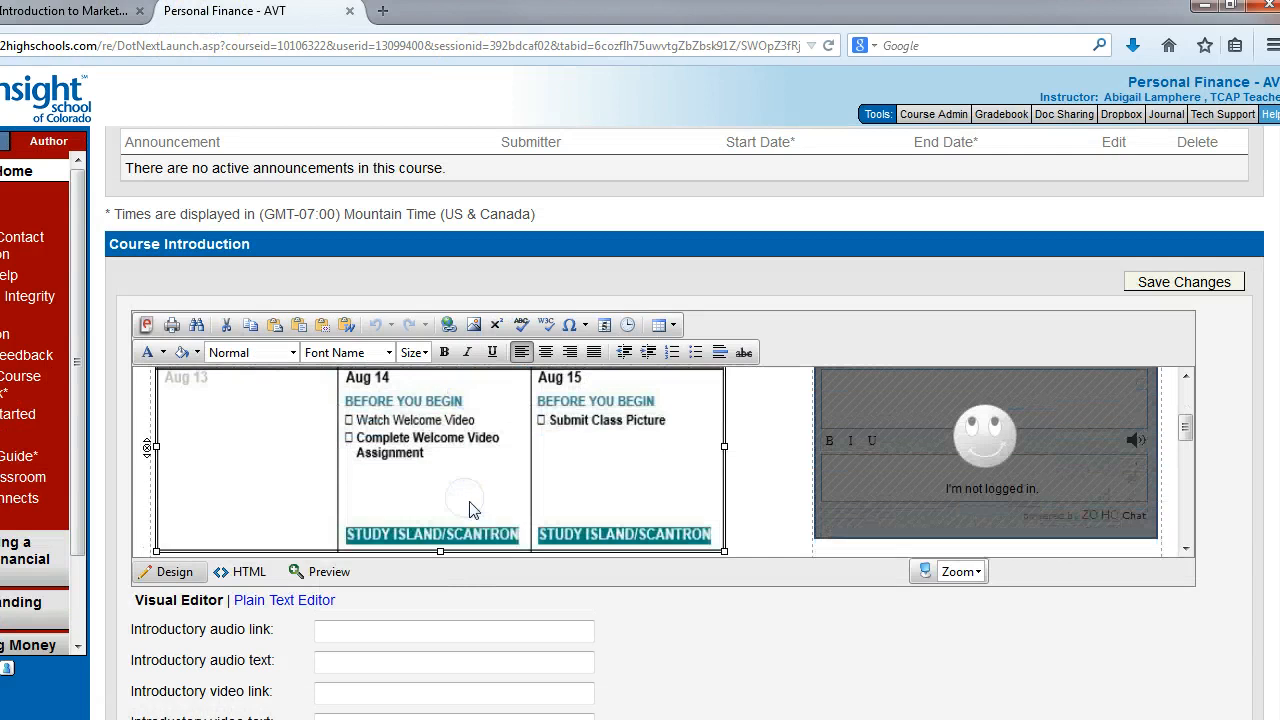
scroll(551, 496, up, 3)
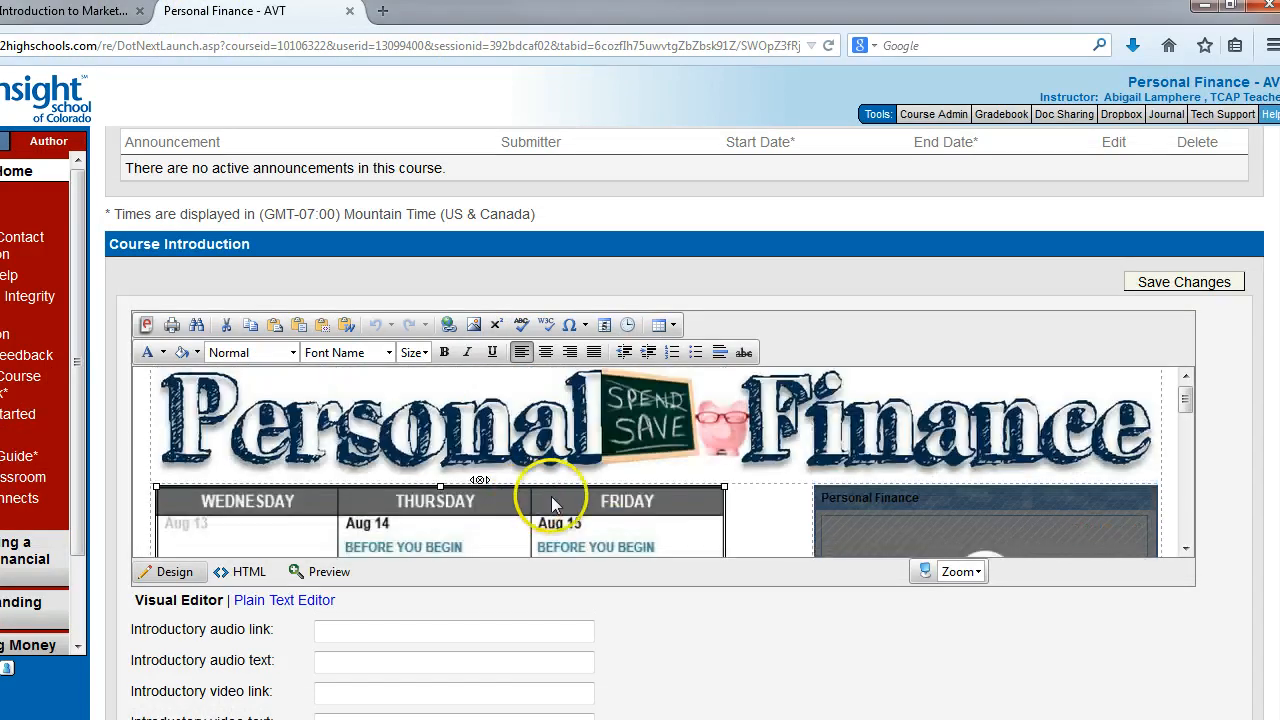
scroll(555, 495, down, 1)
click(76, 12)
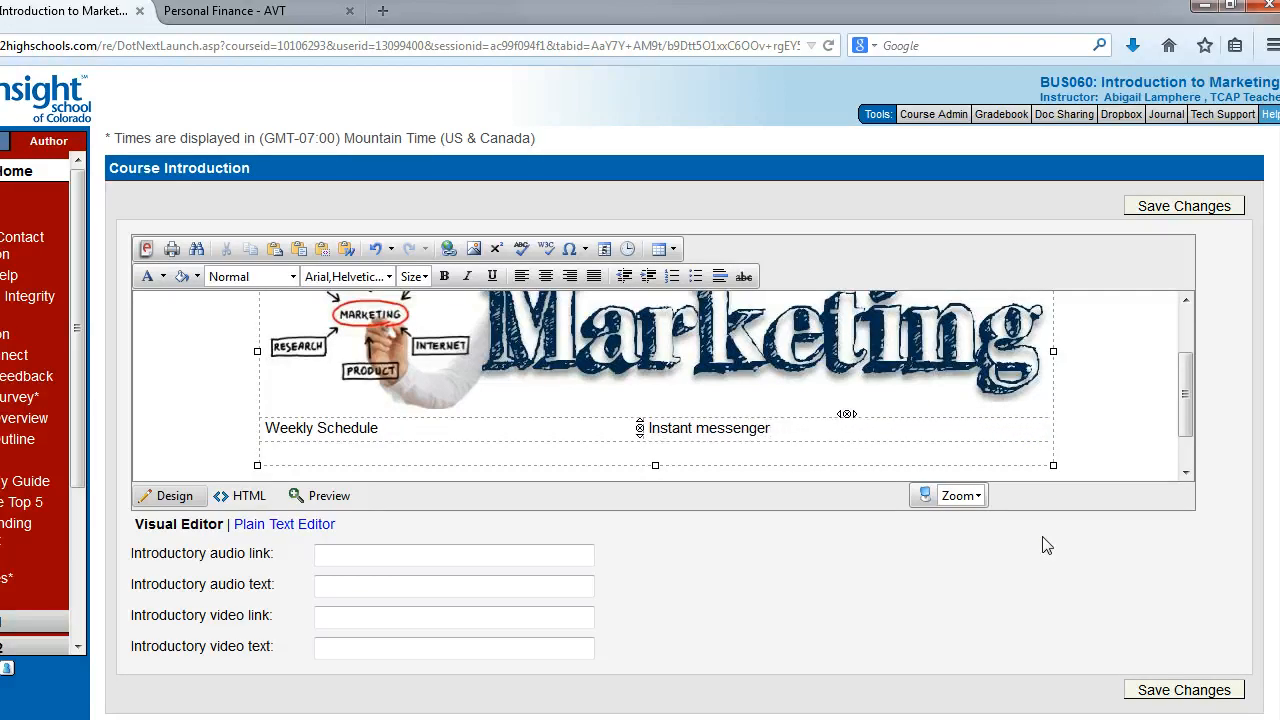
click(540, 447)
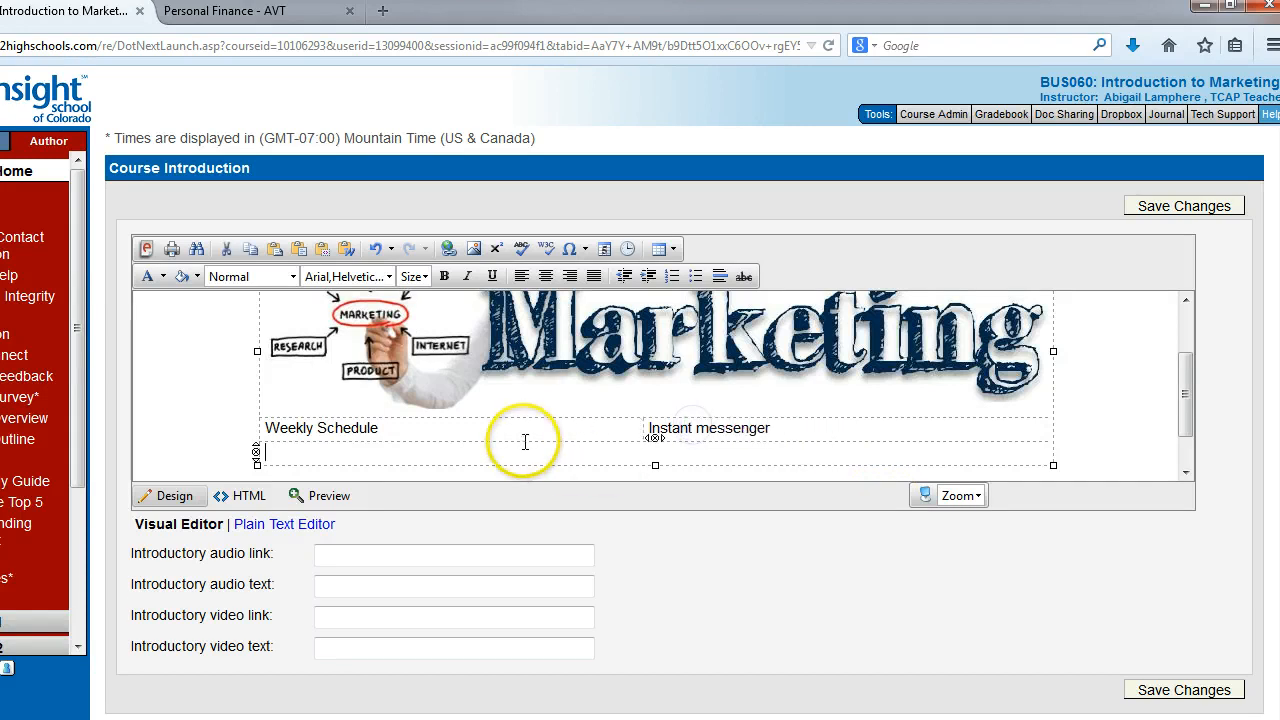
Step: Find the Instant messenger cell in the HTML source and select its placeholder text including the leading &nbsp;
drag(811, 431, 688, 426)
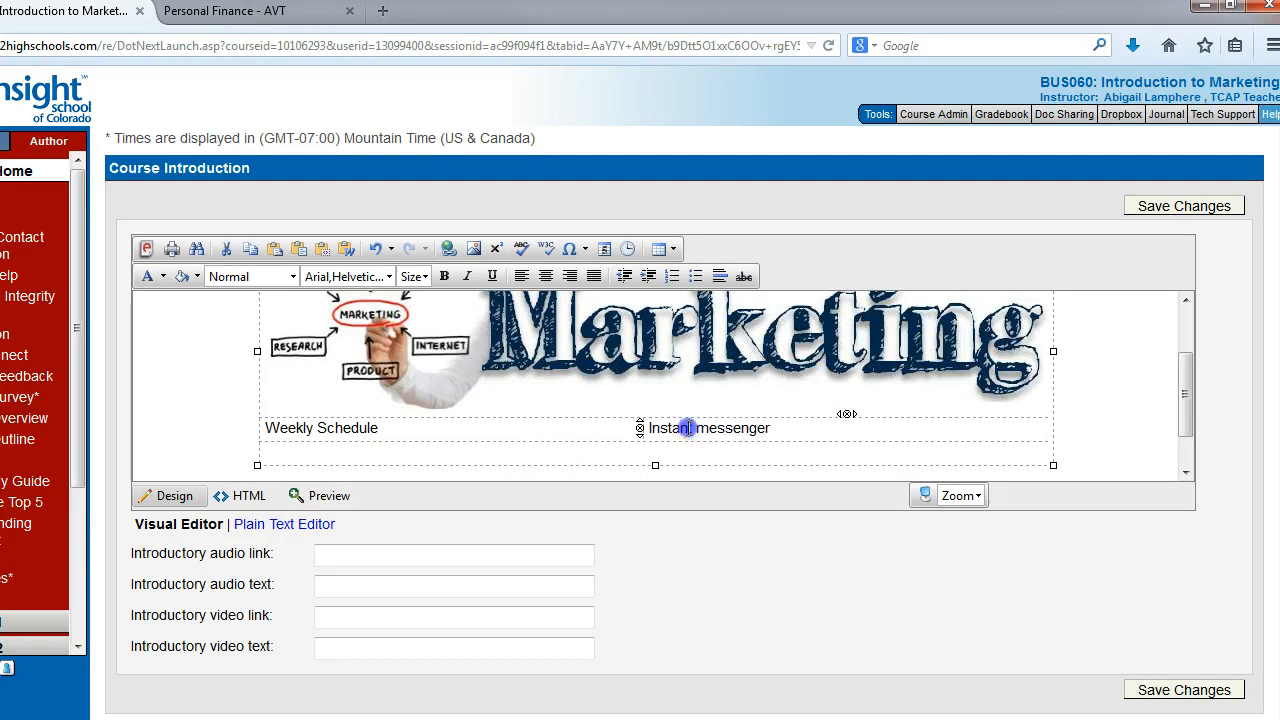
click(224, 497)
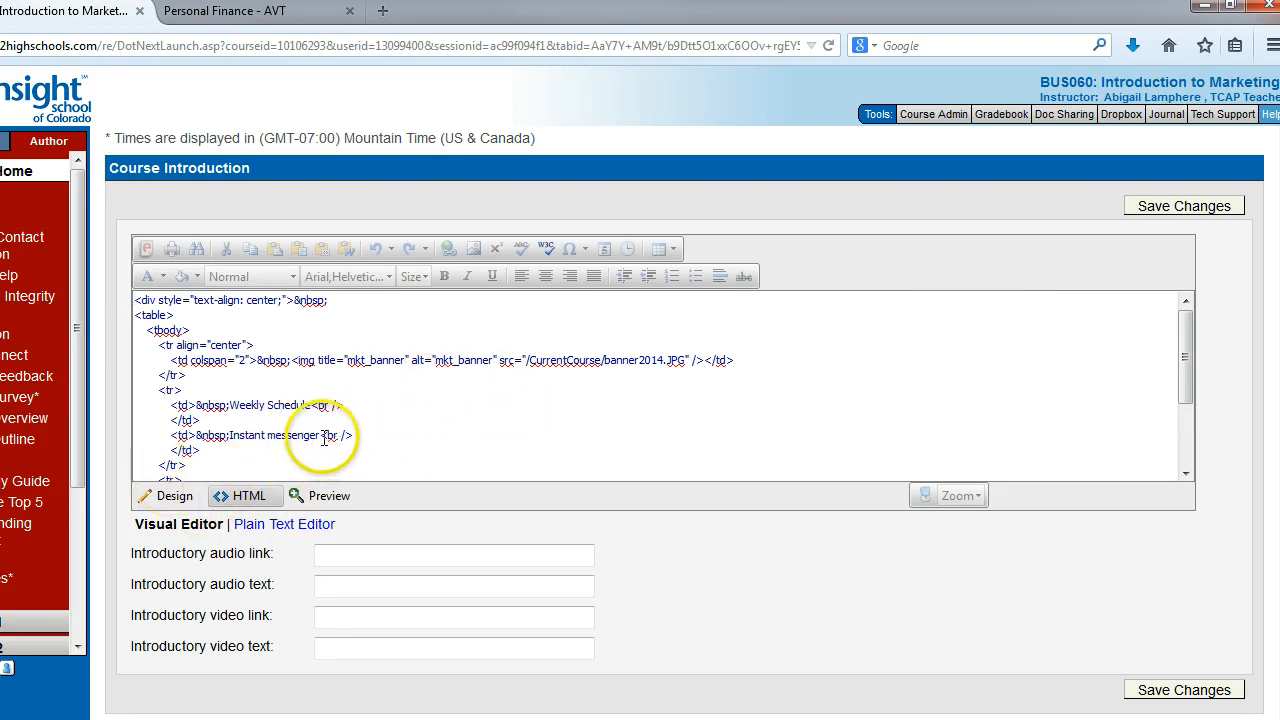
click(170, 496)
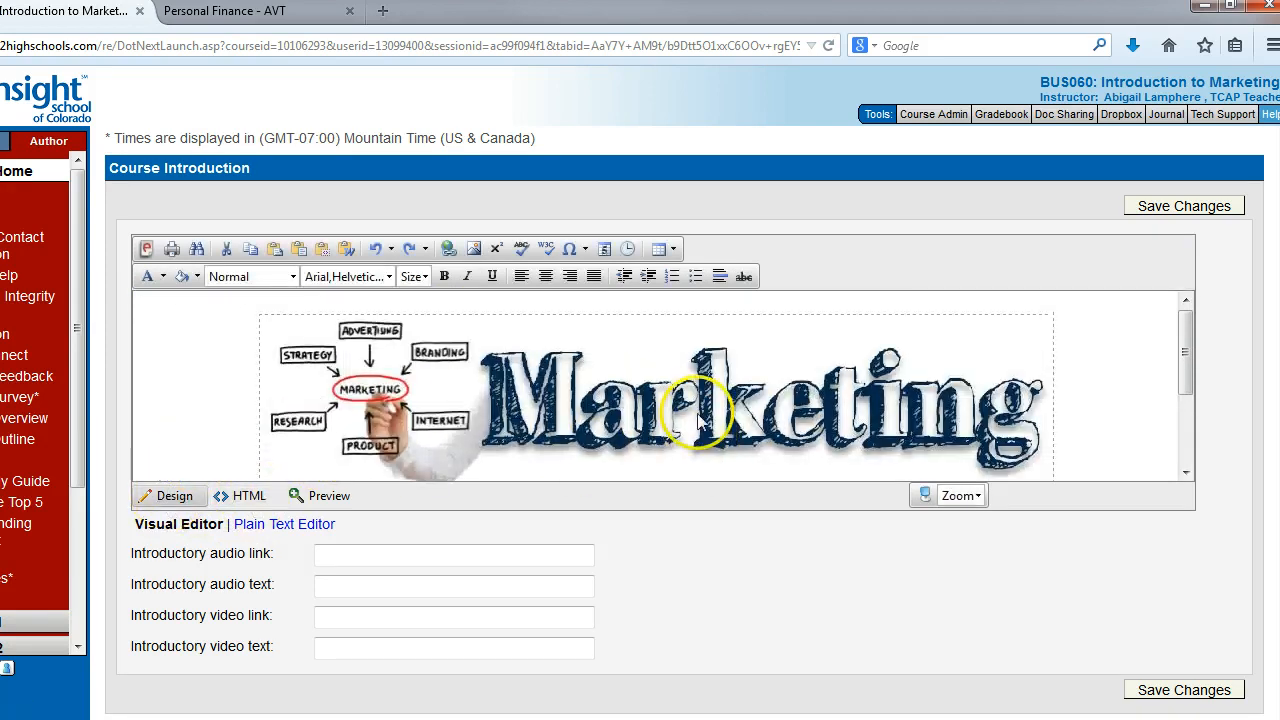
scroll(690, 405, down, 2)
drag(766, 384, 697, 384)
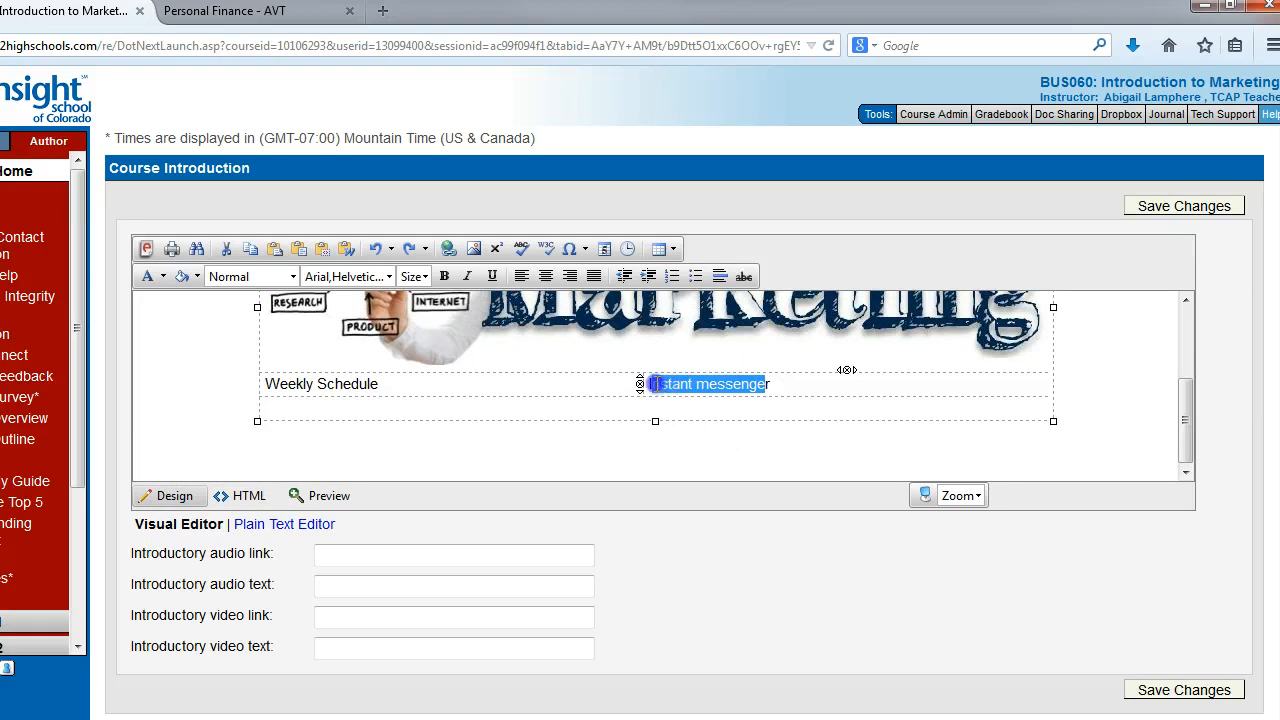
click(249, 496)
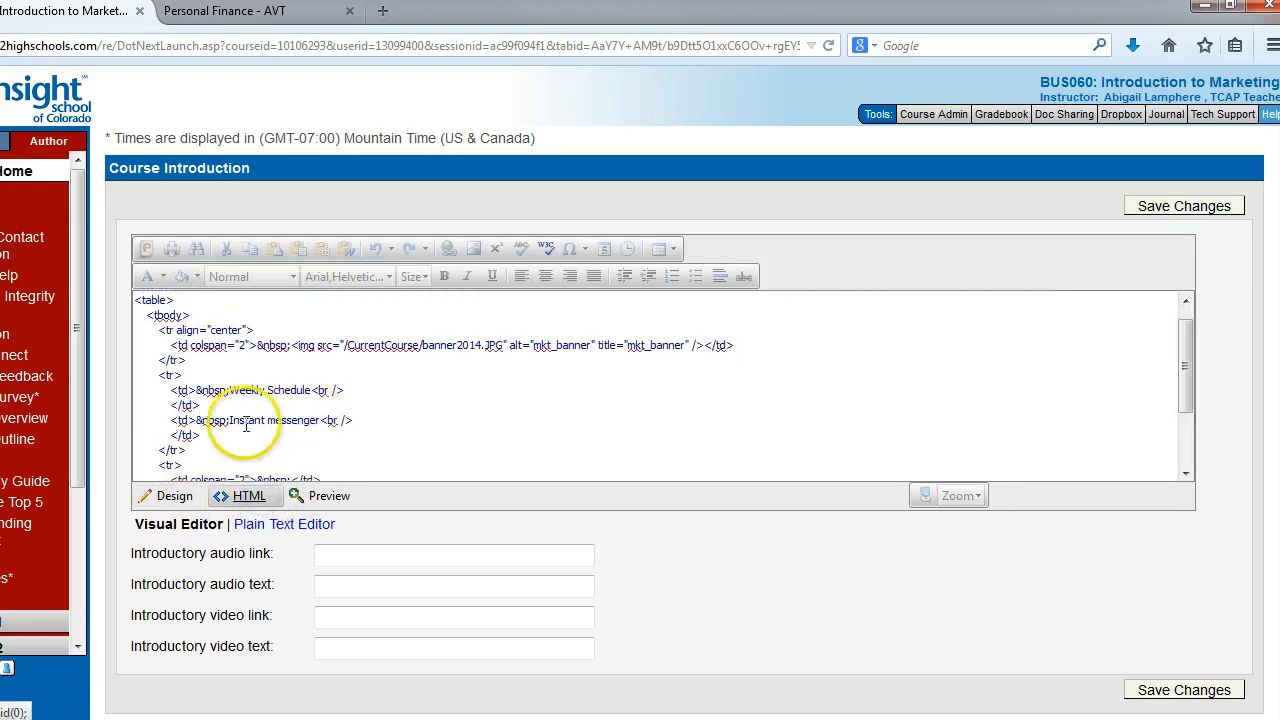
drag(196, 420, 247, 420)
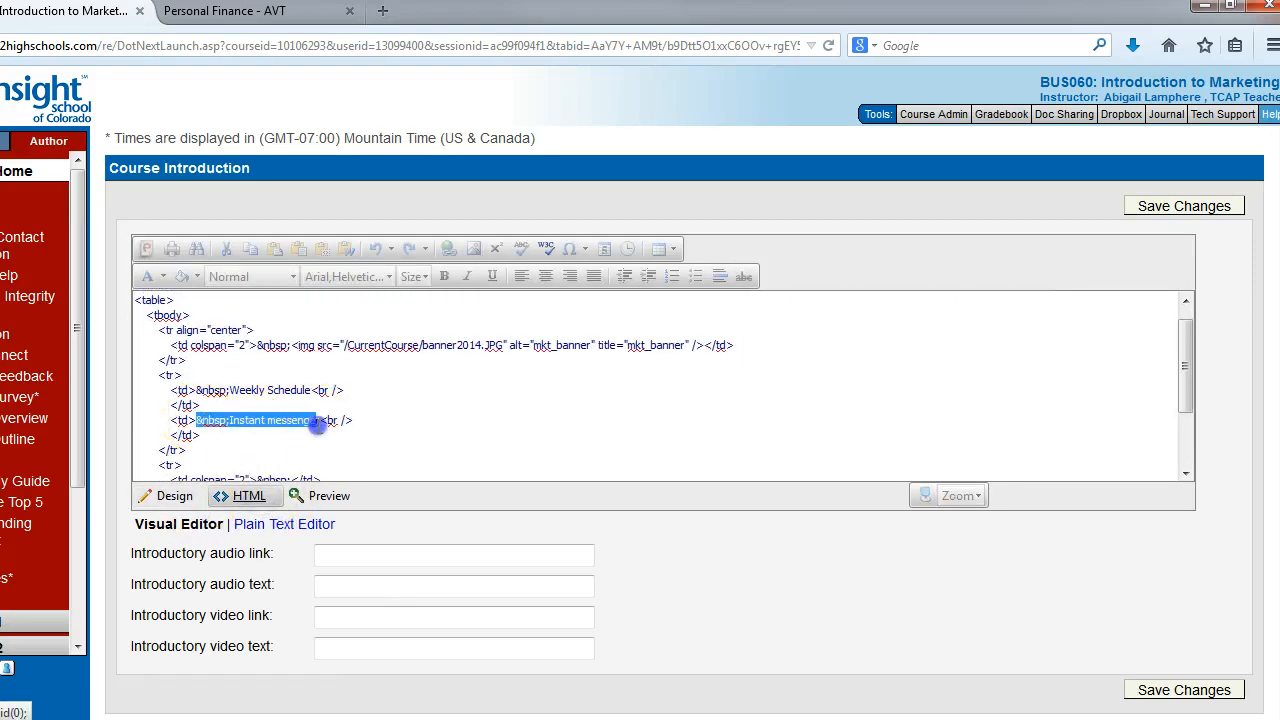
Step: In Zoho Chat, configure a Live Chat embed with the teacher's name and the chat title Marketing, and generate its code
click(272, 435)
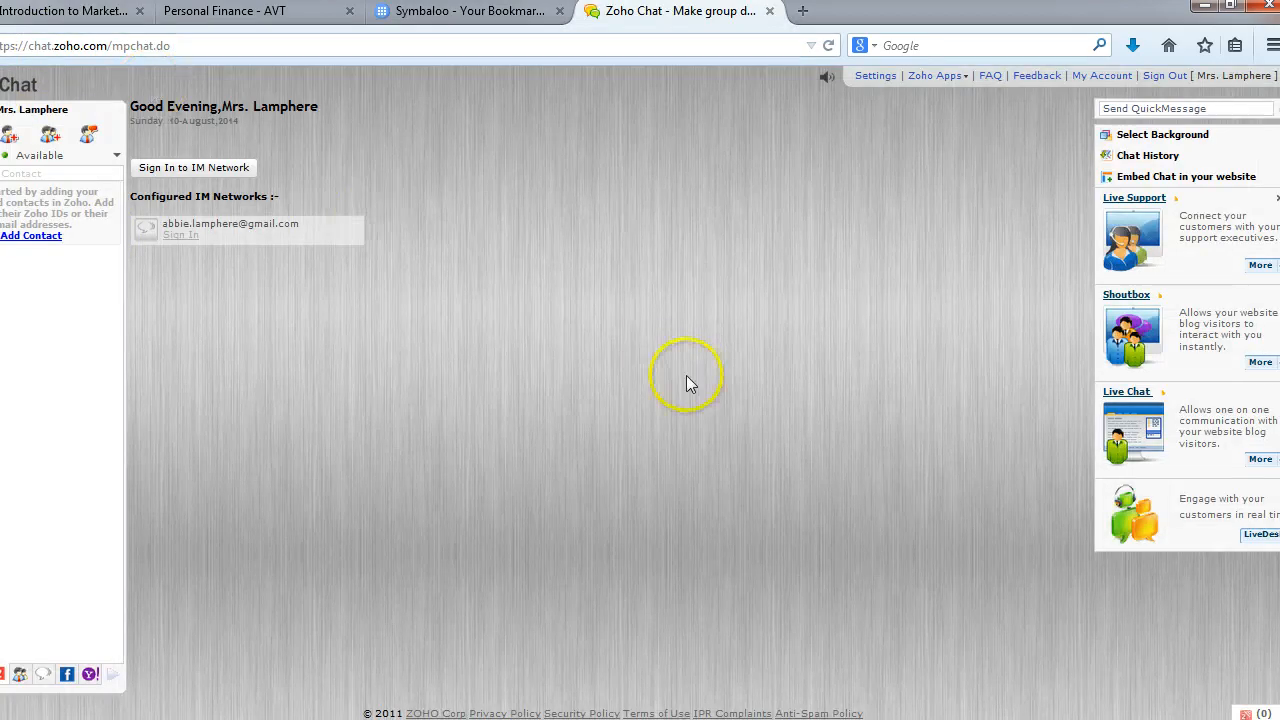
click(1127, 391)
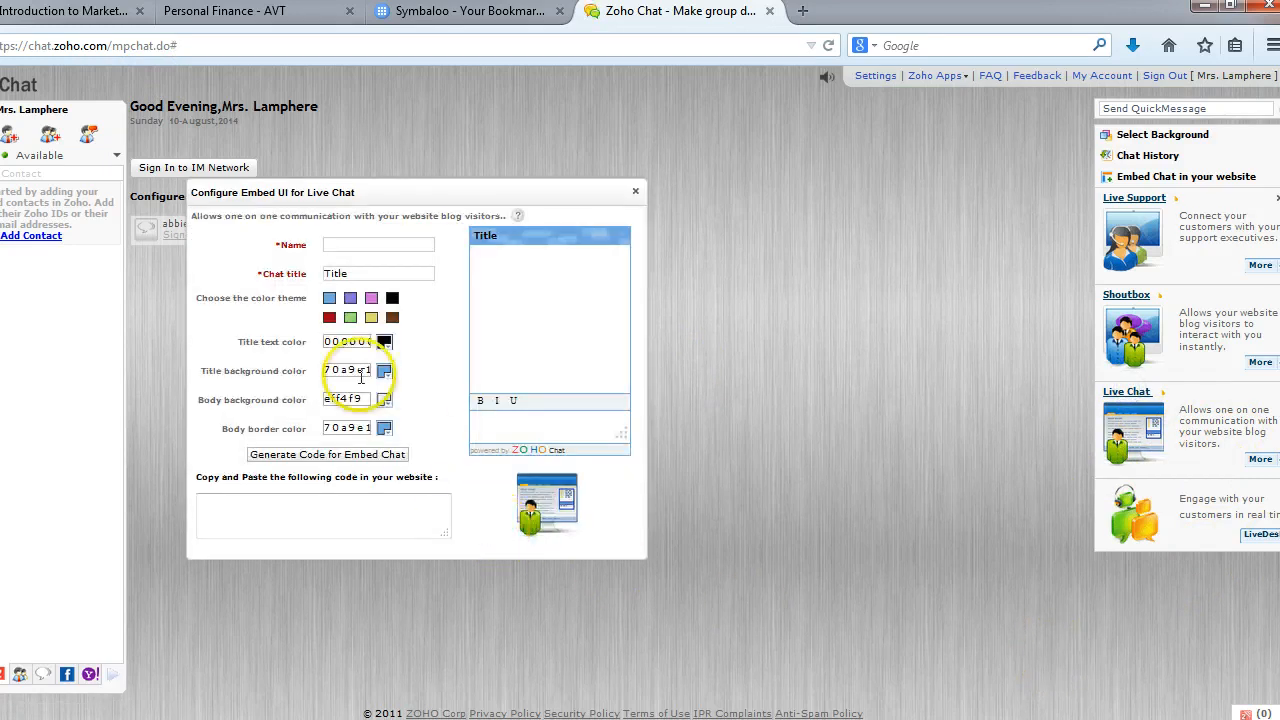
click(359, 244)
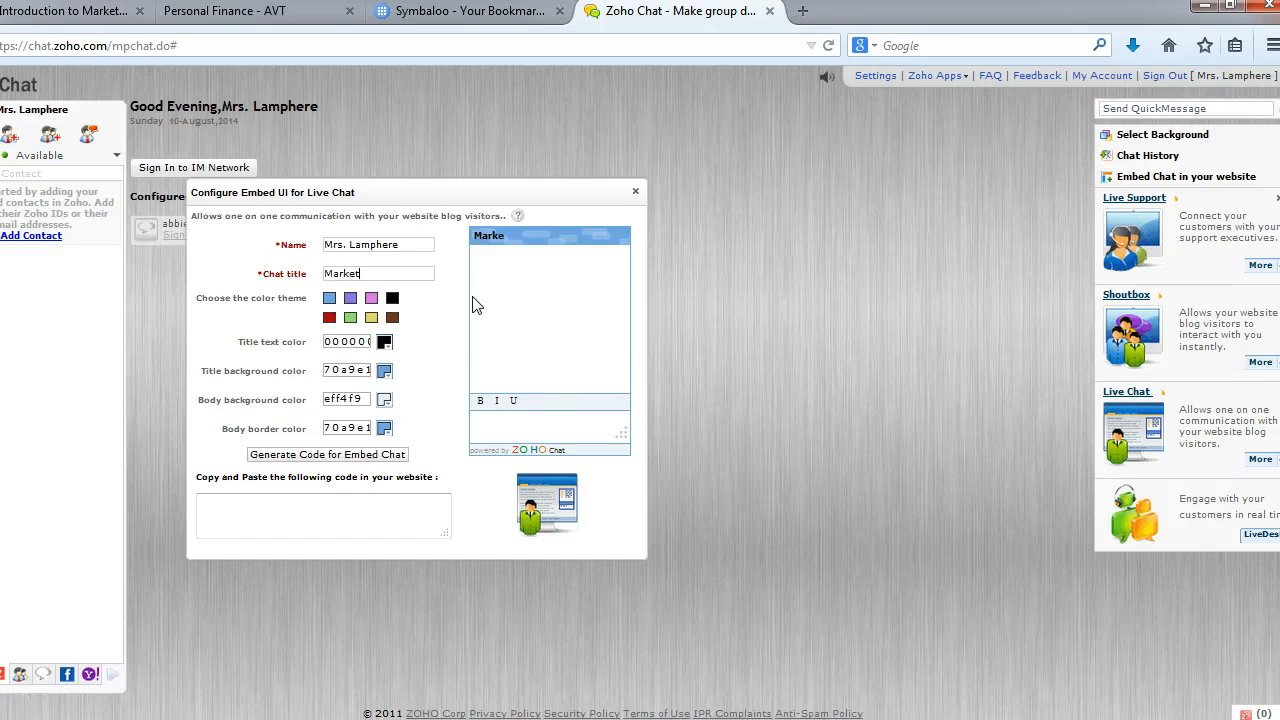
click(300, 460)
Step: Copy the generated chat embed code and paste it over the selected Instant messenger placeholder in the Marketing course's HTML
scroll(356, 524, down, 3)
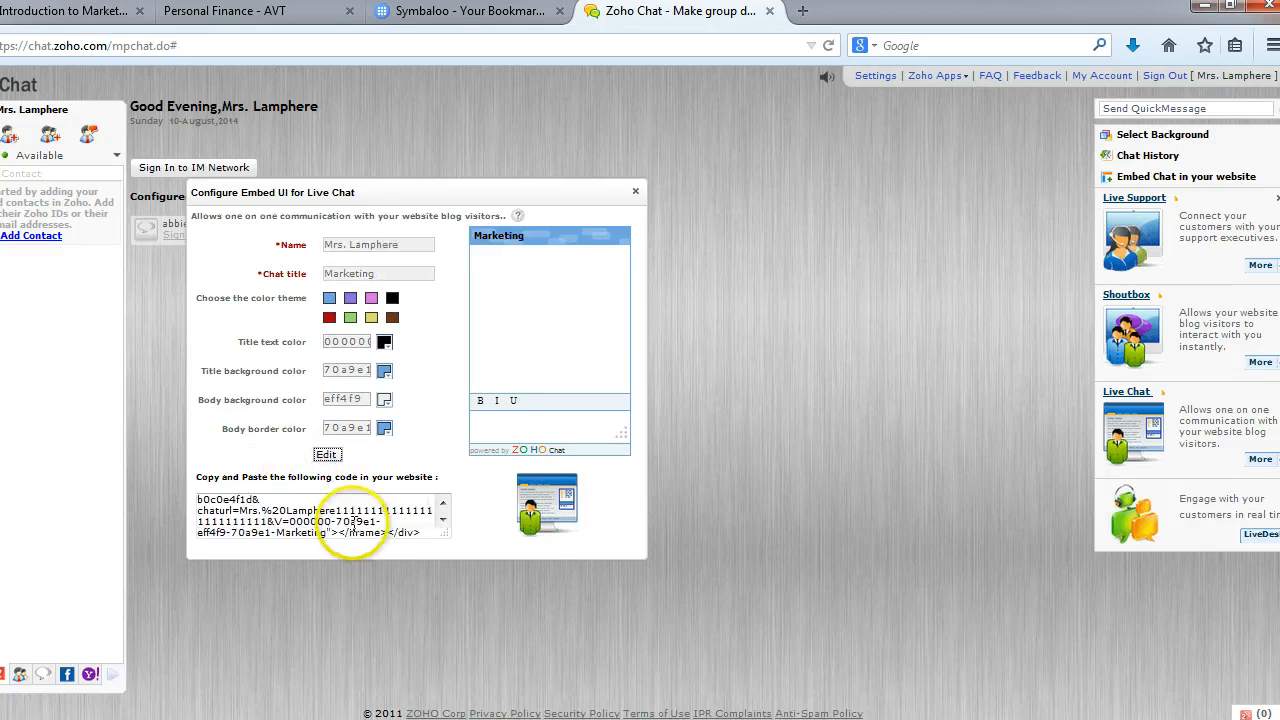
click(408, 532)
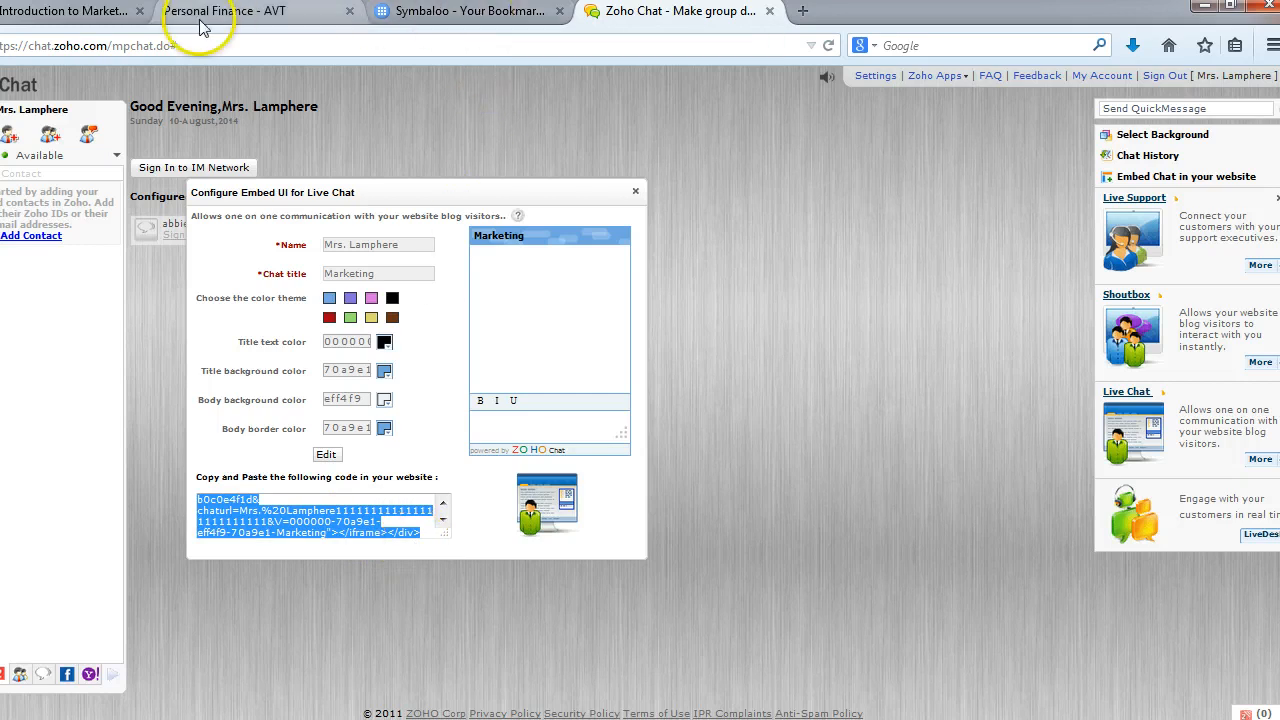
click(52, 22)
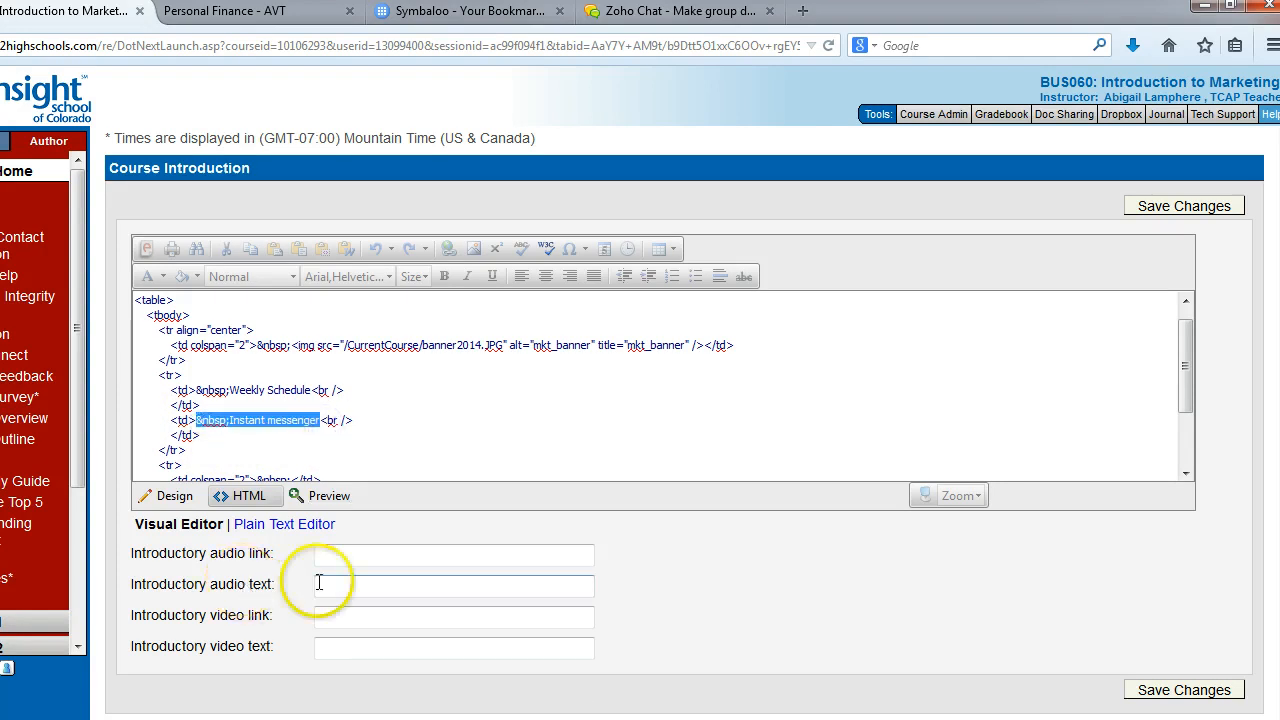
key(ctrl+v)
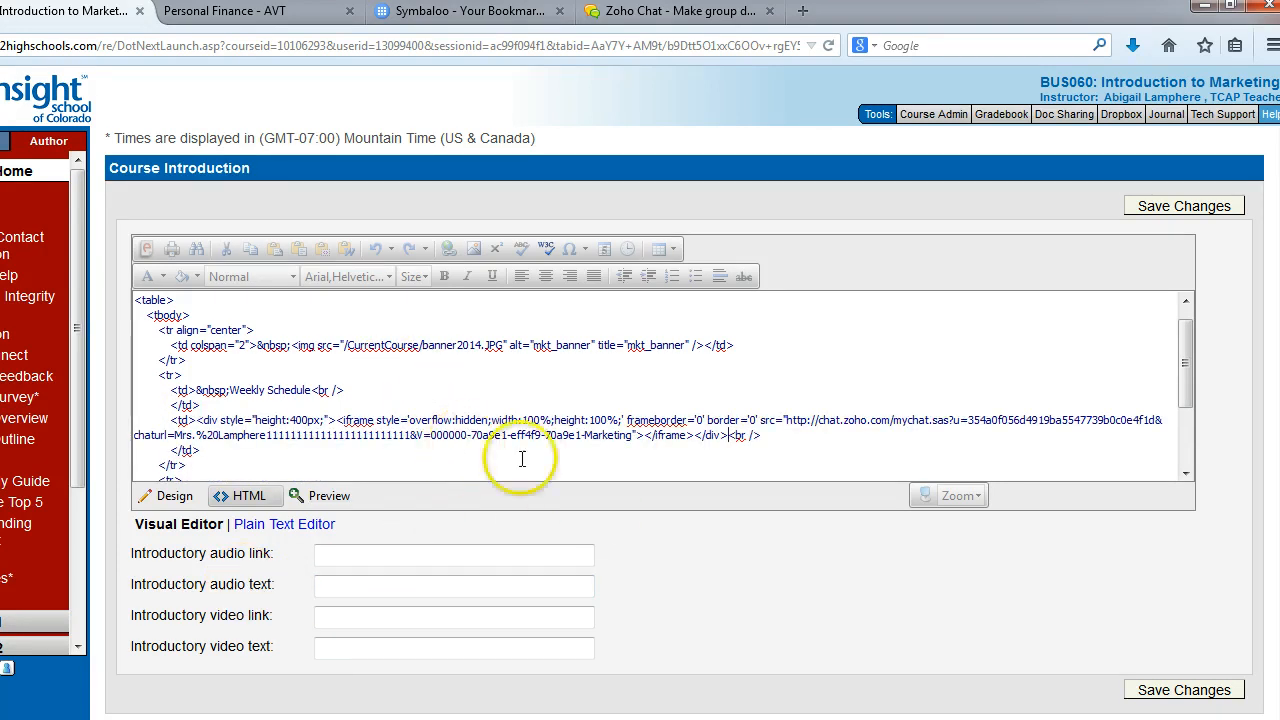
Step: Examine the embedded chat box's size in the design view and its dimensions in the HTML source
click(163, 496)
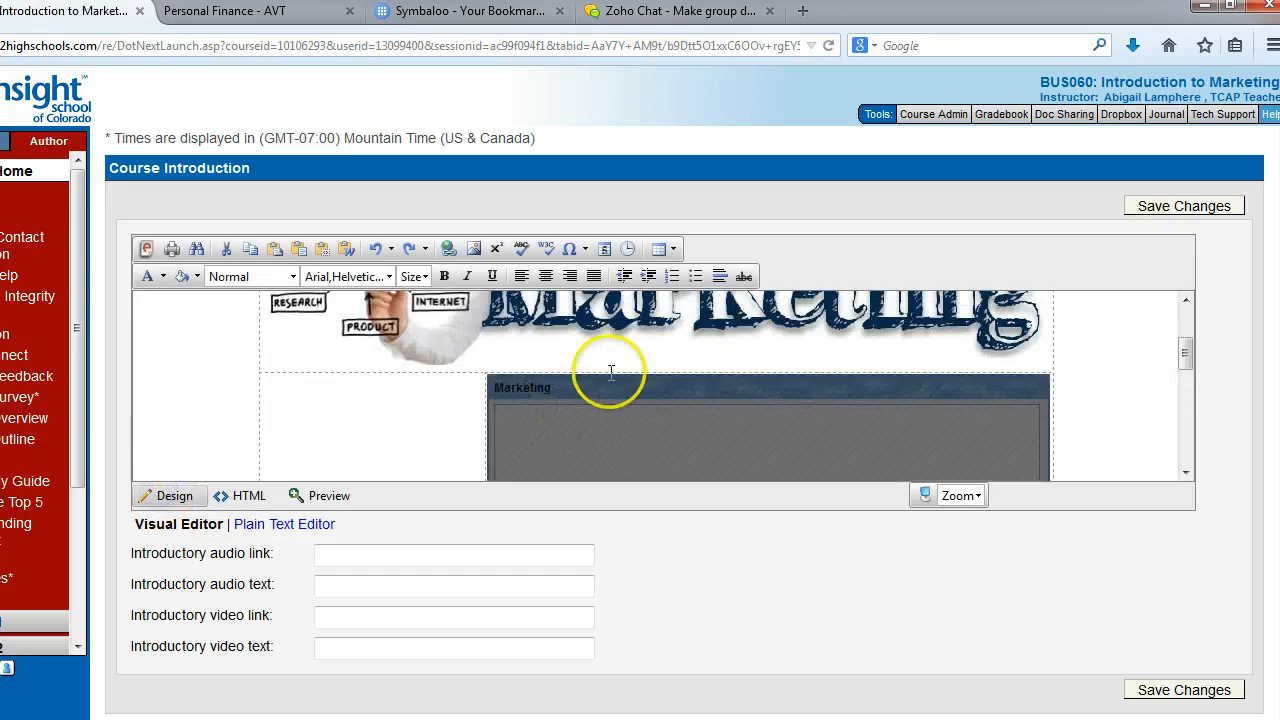
scroll(627, 379, down, 4)
scroll(730, 380, up, 4)
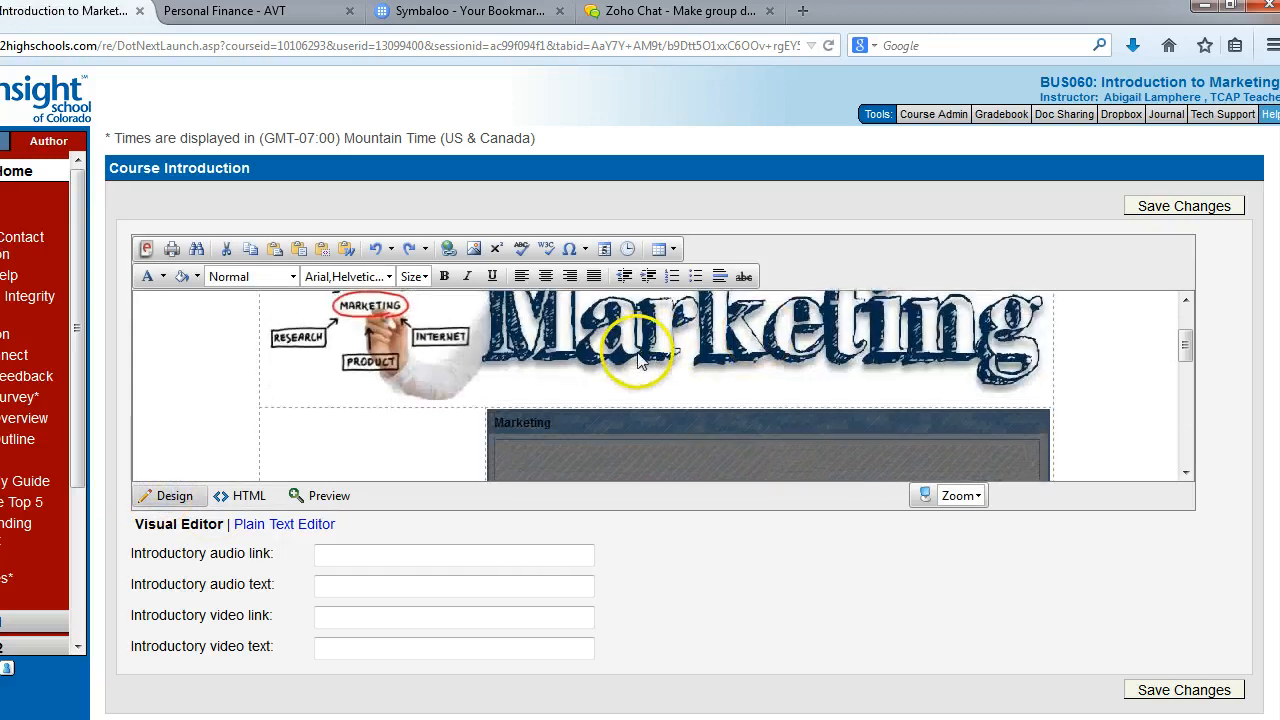
scroll(635, 353, down, 4)
scroll(632, 360, down, 2)
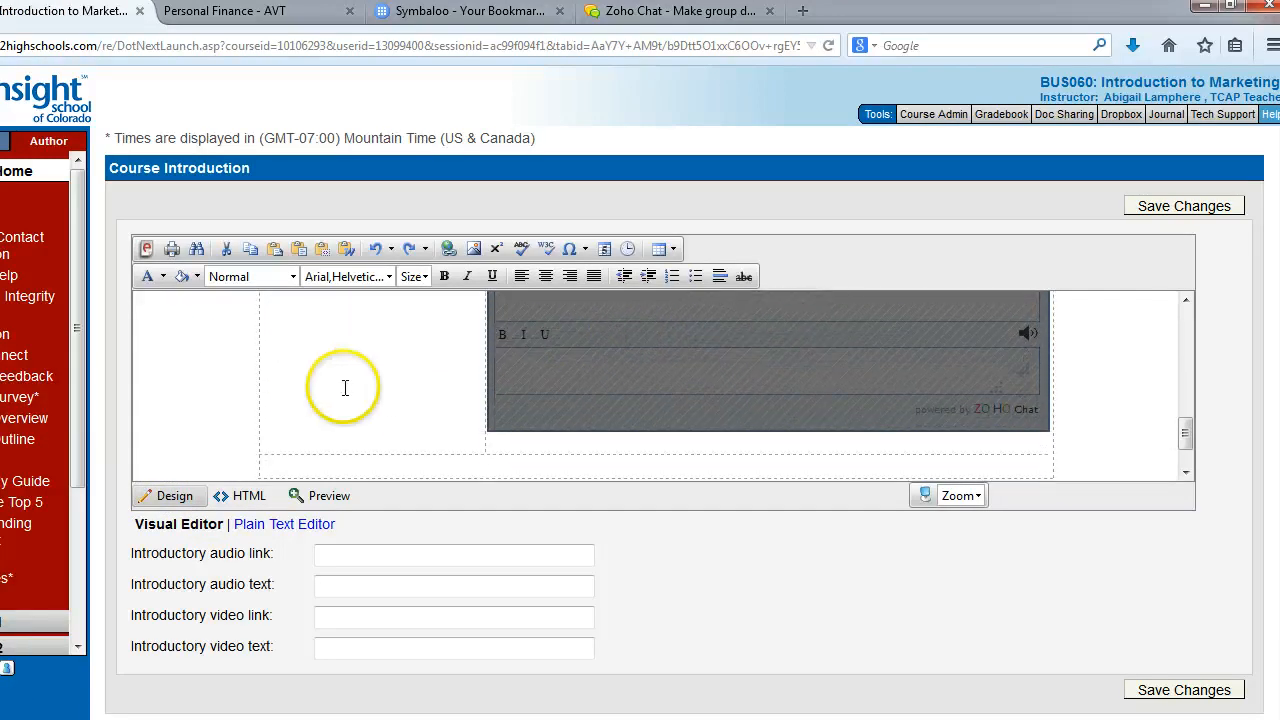
click(249, 496)
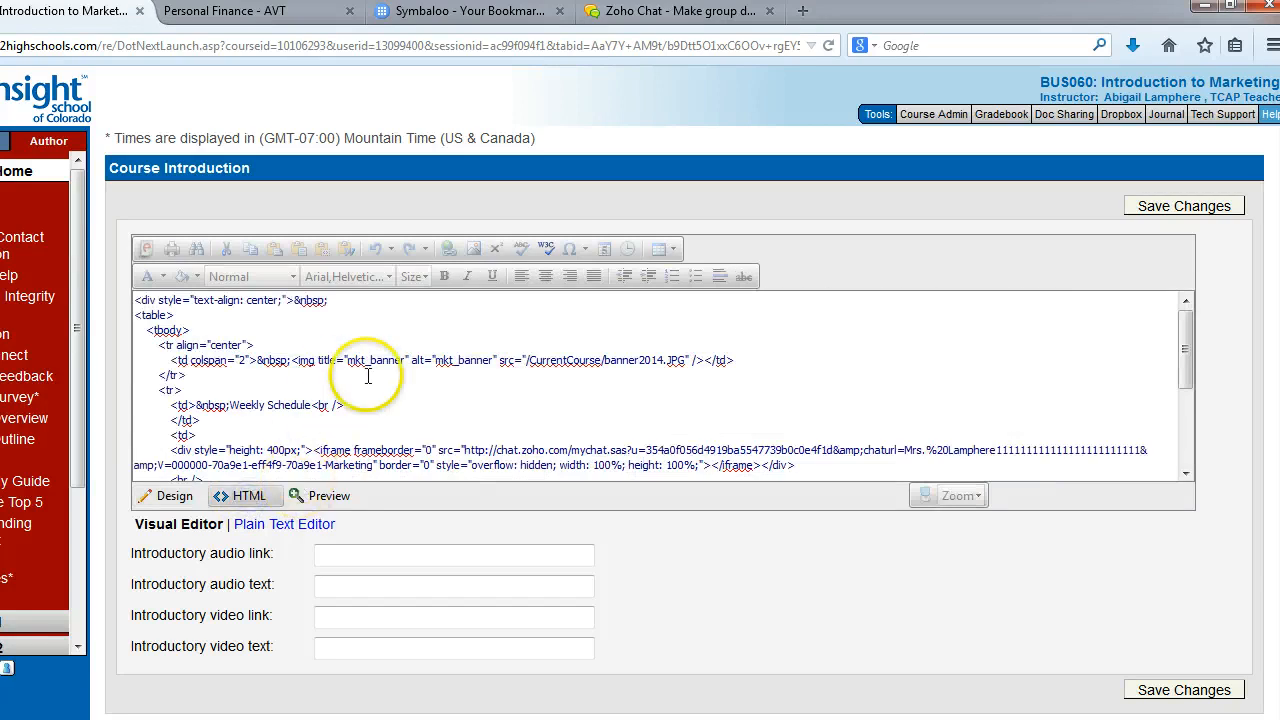
scroll(371, 385, down, 2)
scroll(340, 392, down, 1)
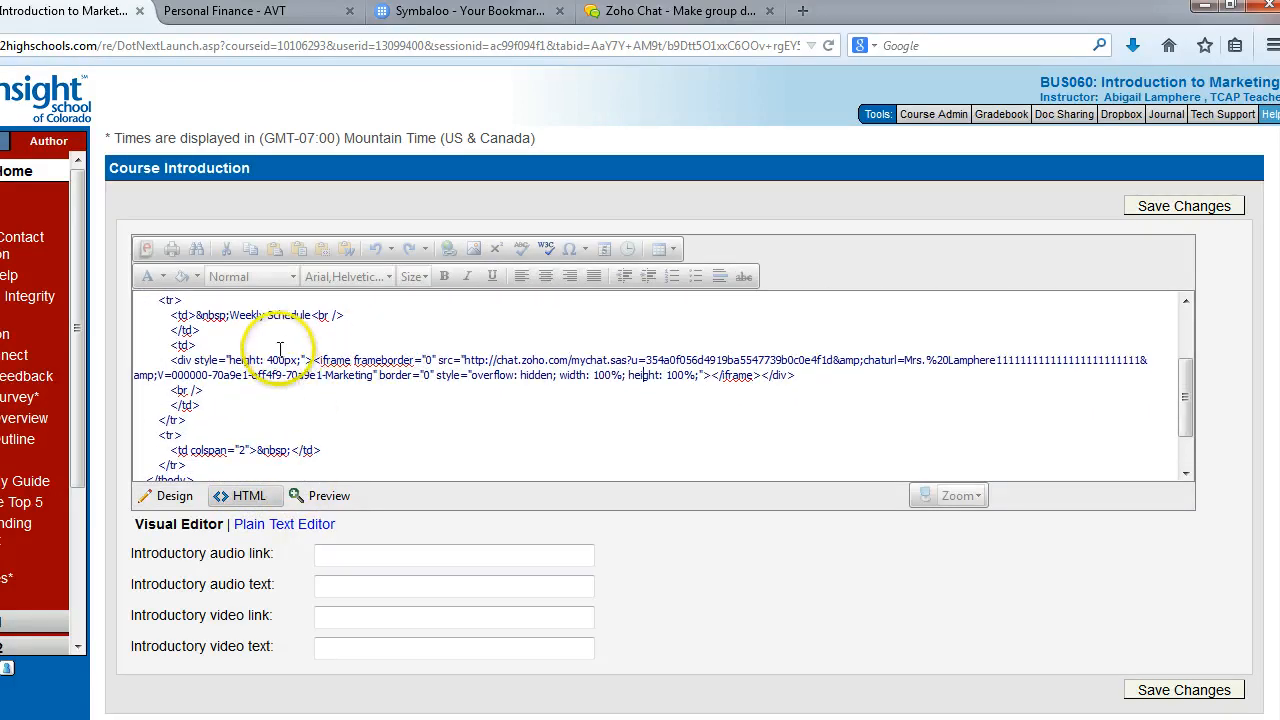
Step: Look up the chat box's height in the Personal Finance course's HTML source for comparison
click(335, 12)
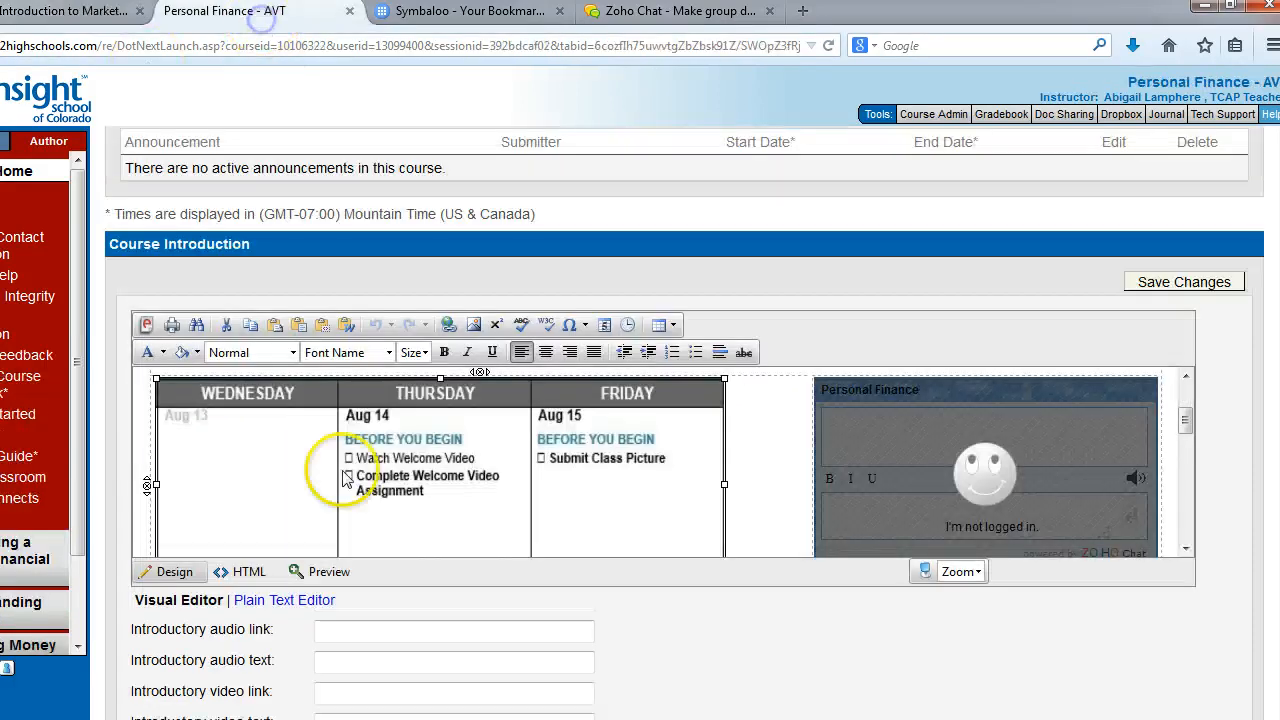
scroll(434, 496, down, 3)
scroll(891, 451, up, 1)
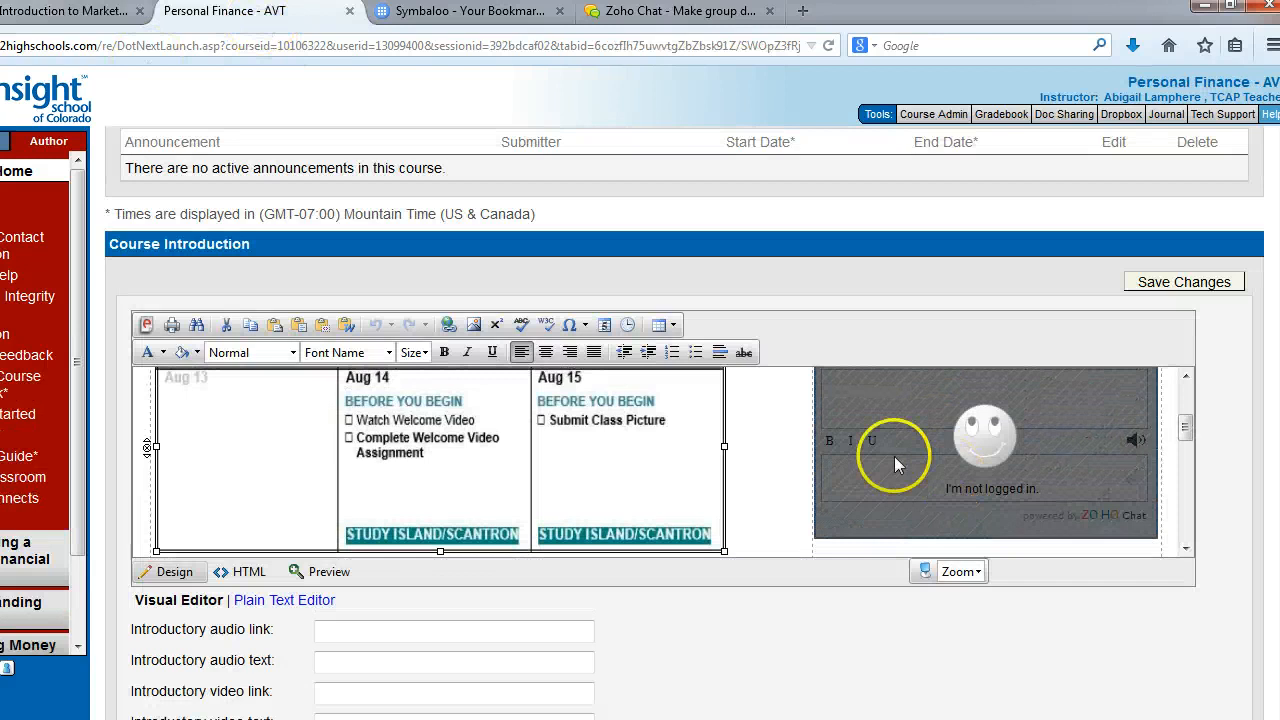
click(250, 572)
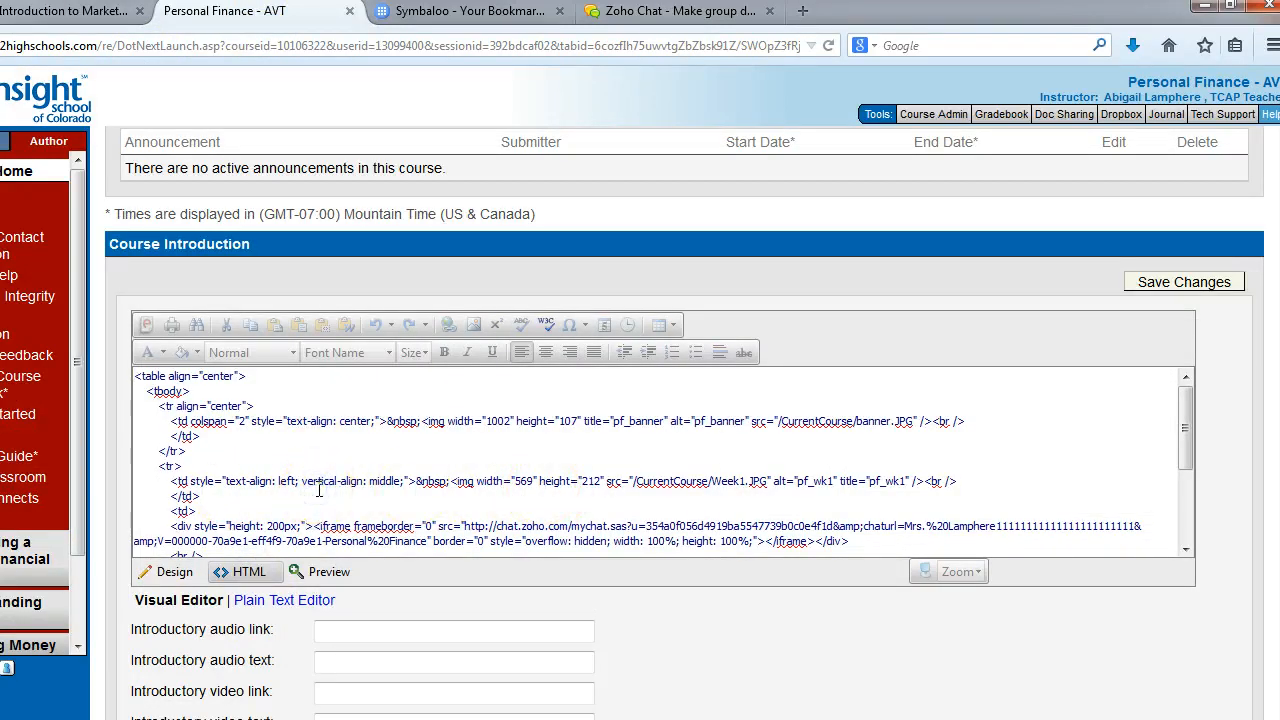
scroll(319, 489, down, 1)
scroll(320, 488, down, 1)
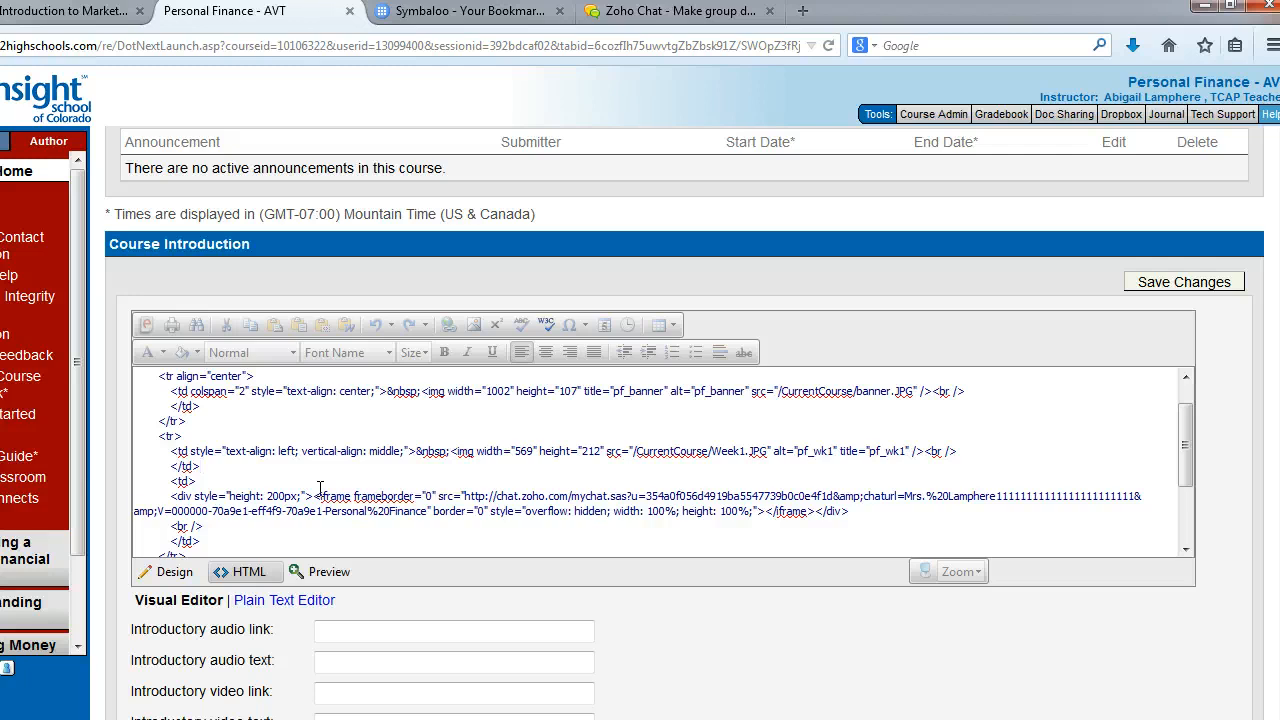
scroll(320, 489, down, 2)
click(356, 490)
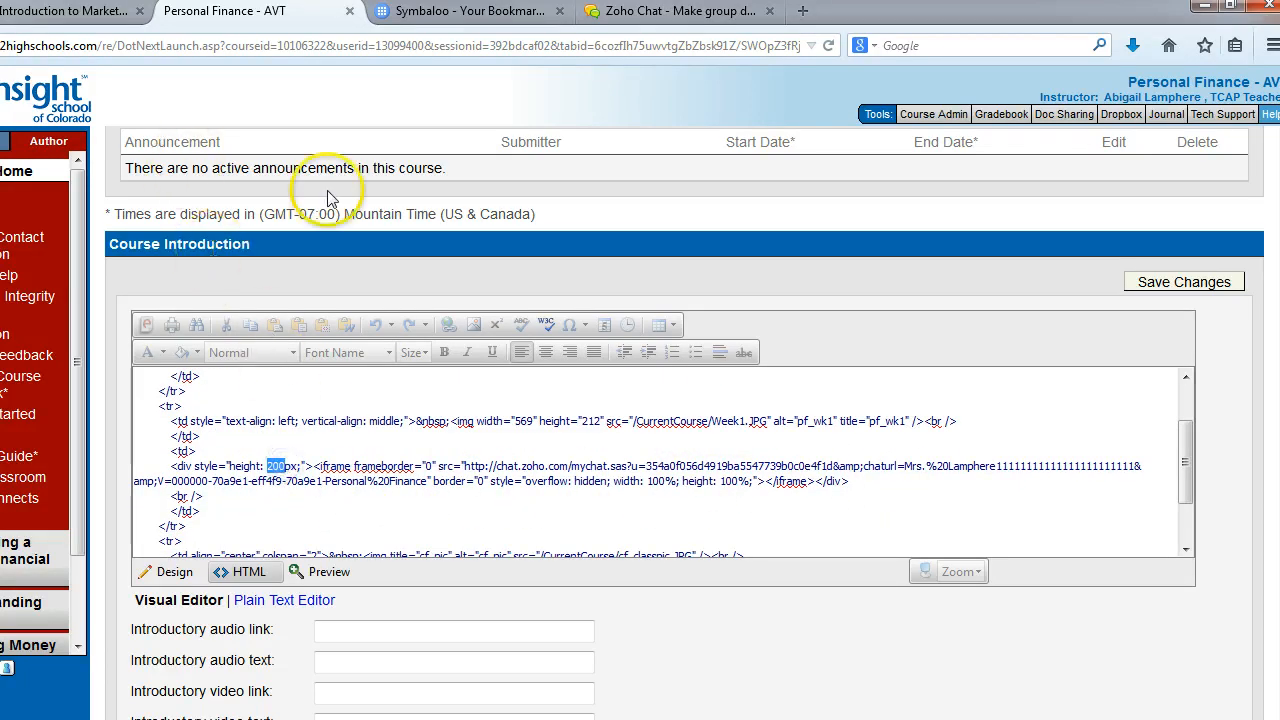
Step: Set the chat box height in the Marketing course's HTML to 200px, matching Personal Finance, and return to the design view
click(55, 11)
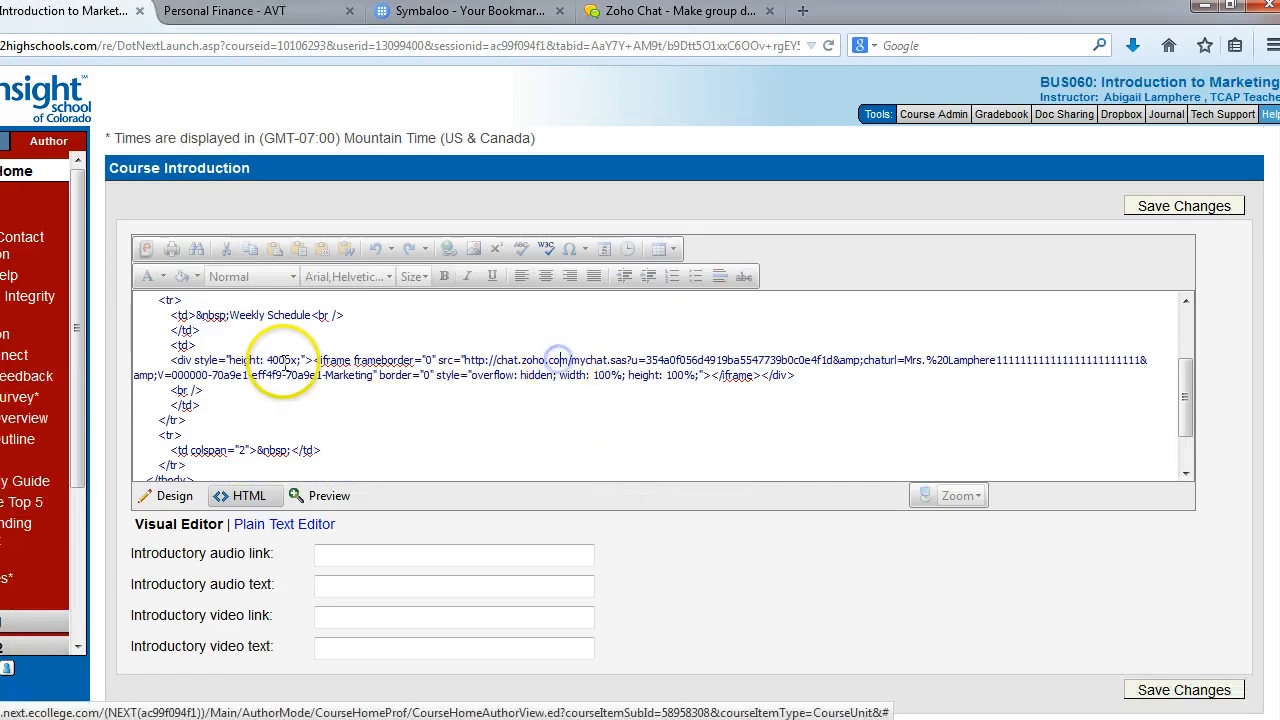
click(268, 360)
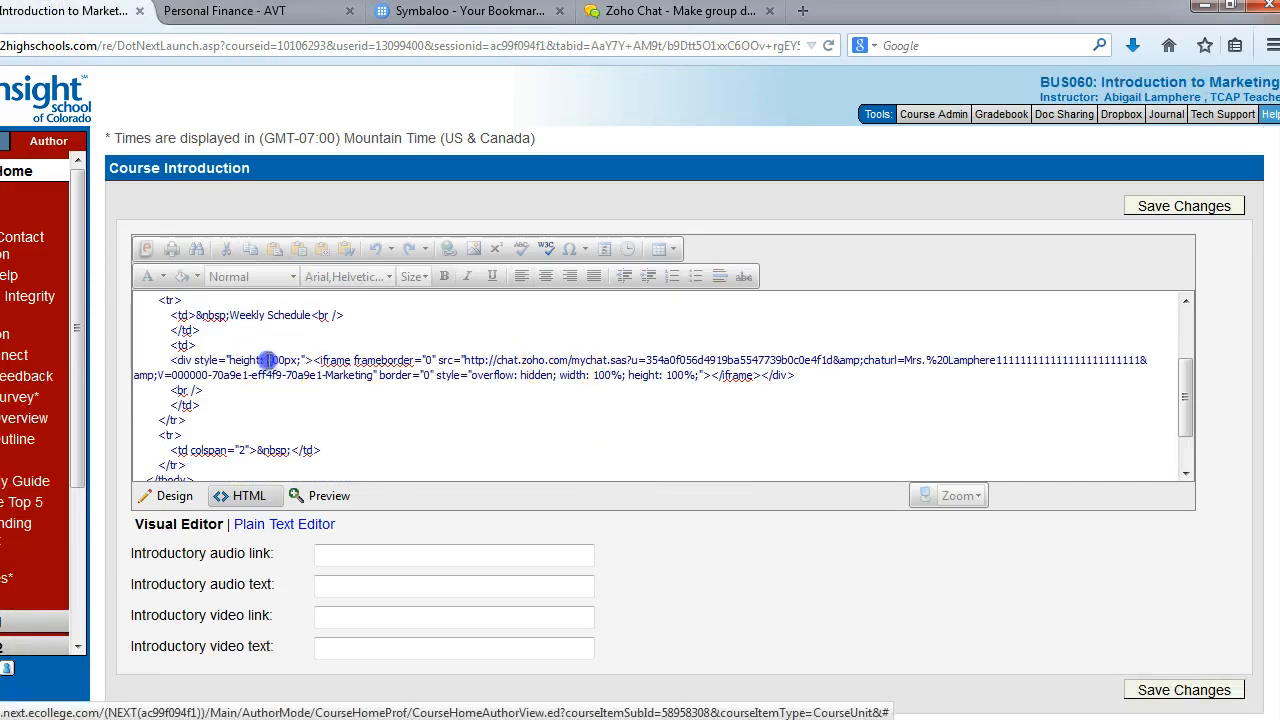
click(171, 495)
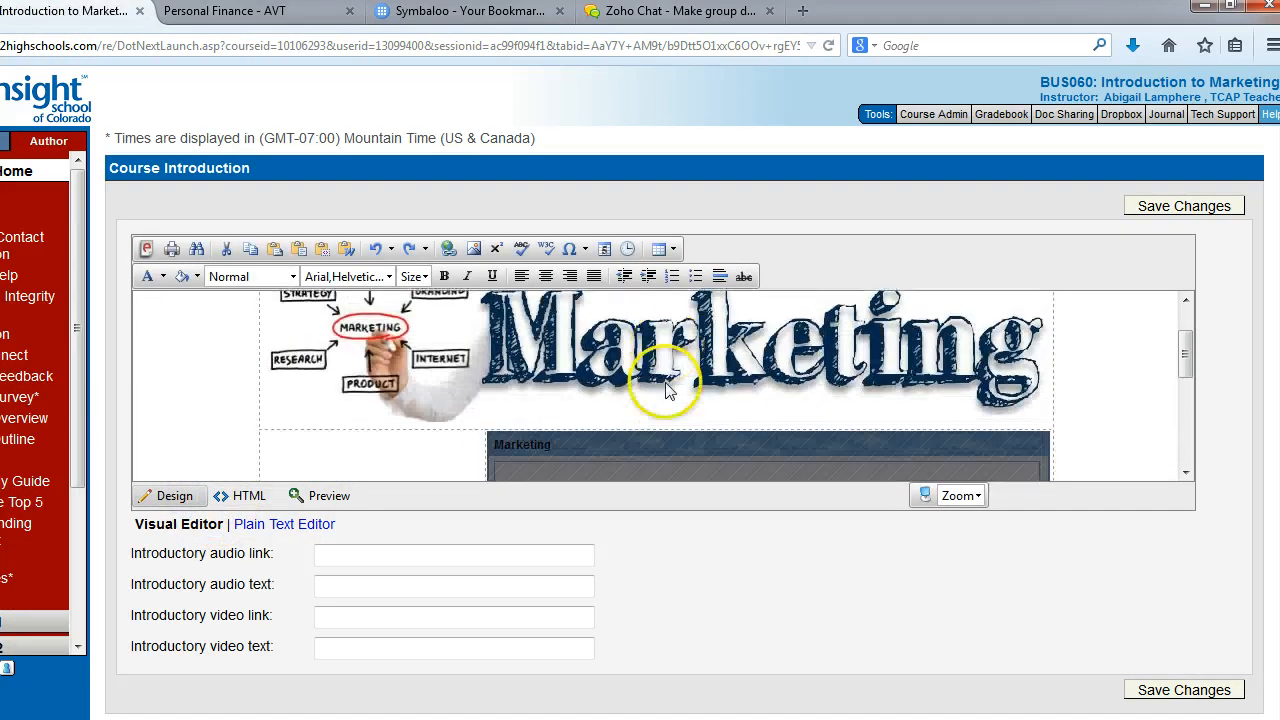
Step: Delete the Weekly Schedule placeholder text from the table cell beside the chat box
drag(409, 360, 297, 362)
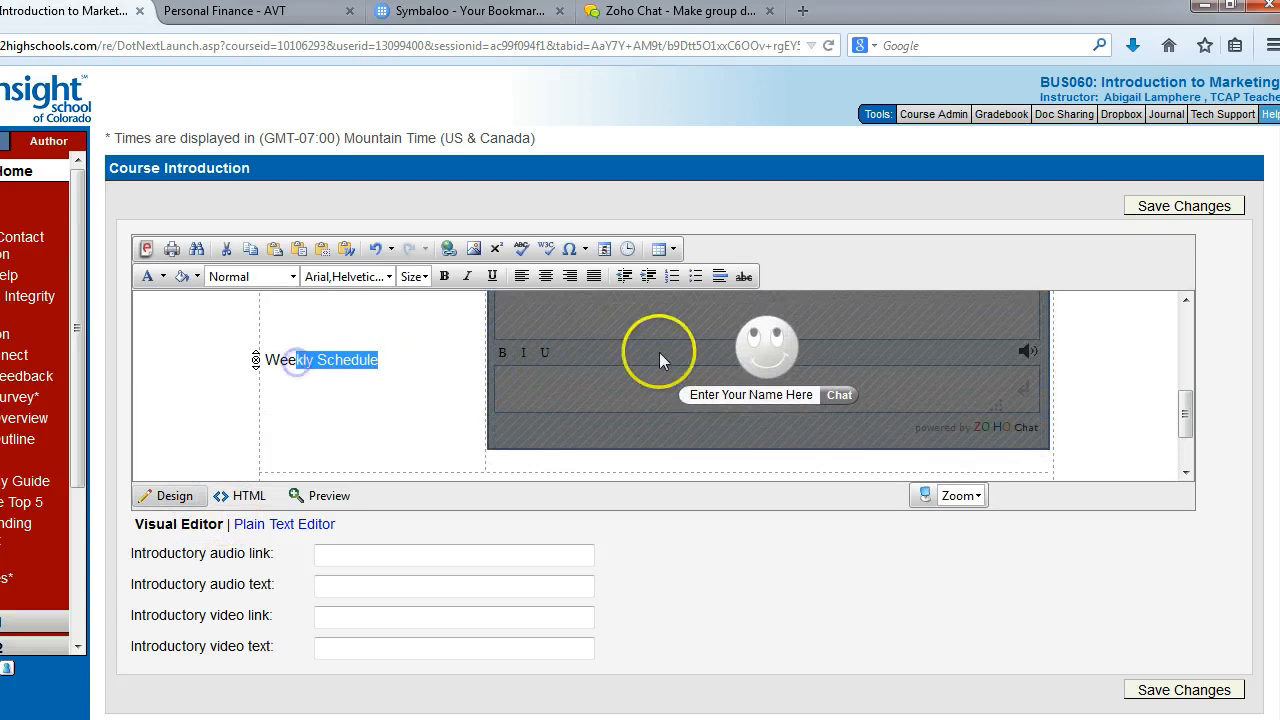
scroll(385, 400, up, 2)
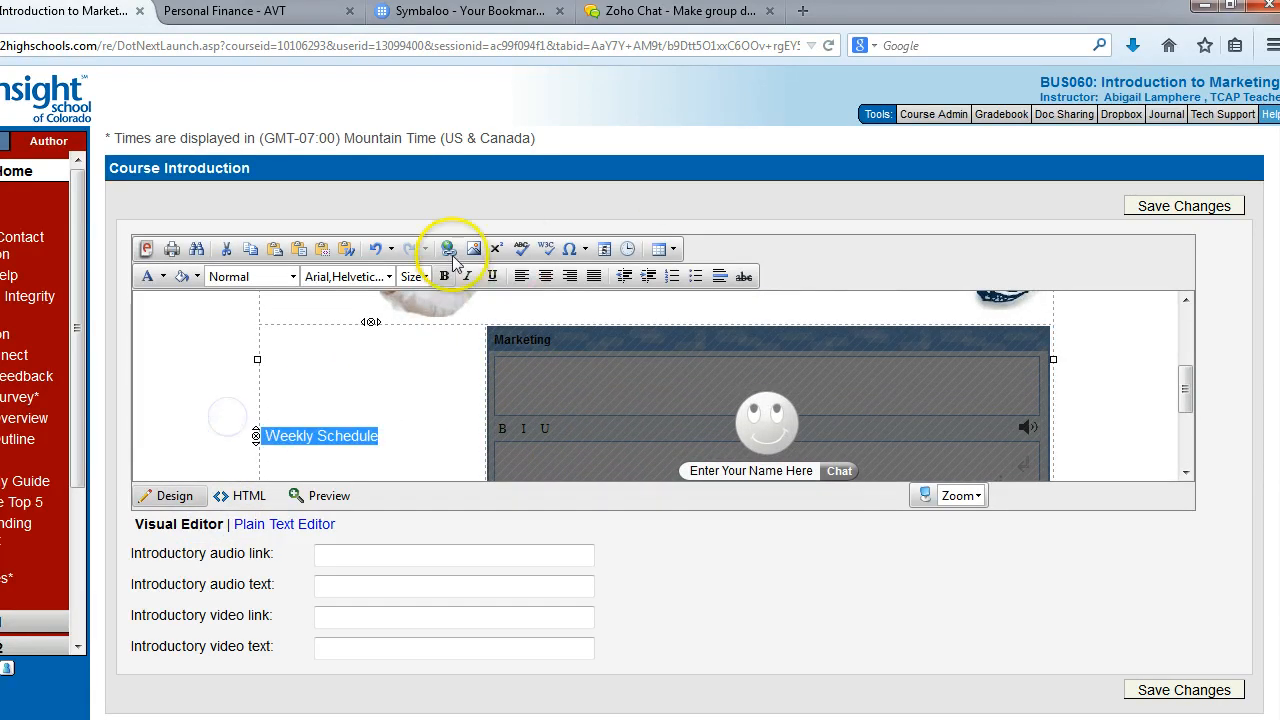
click(418, 402)
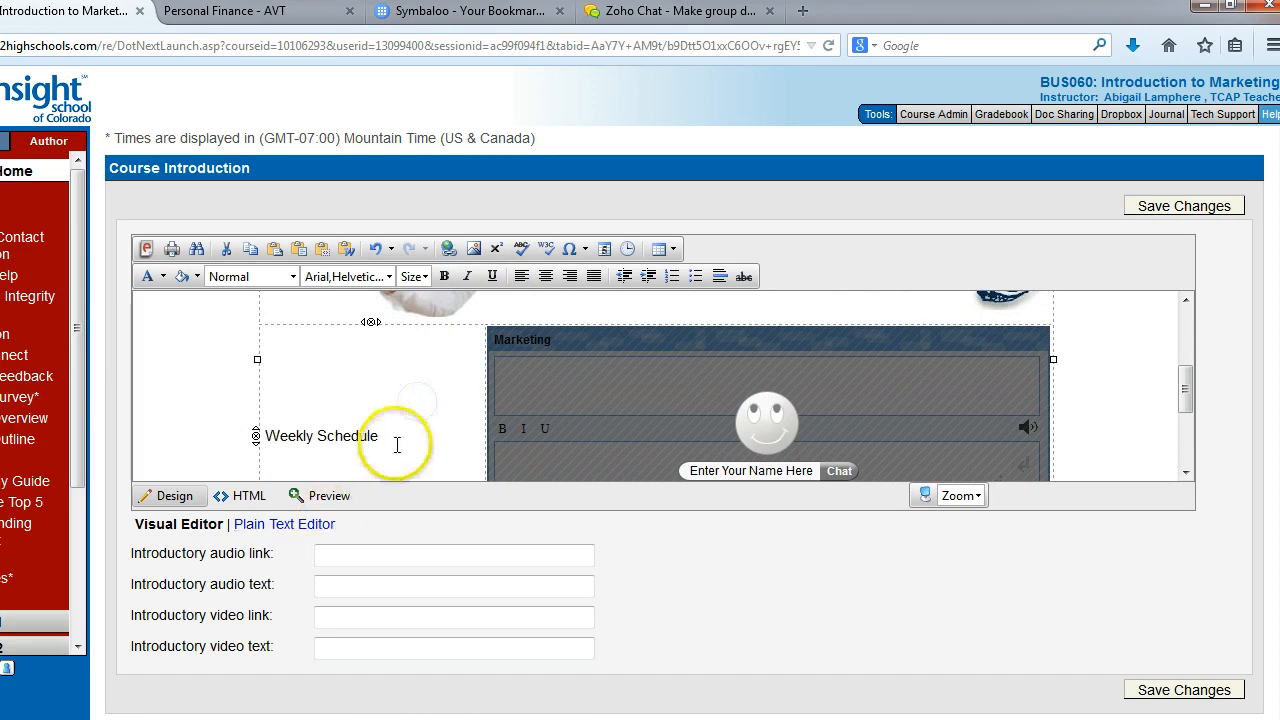
key(Delete)
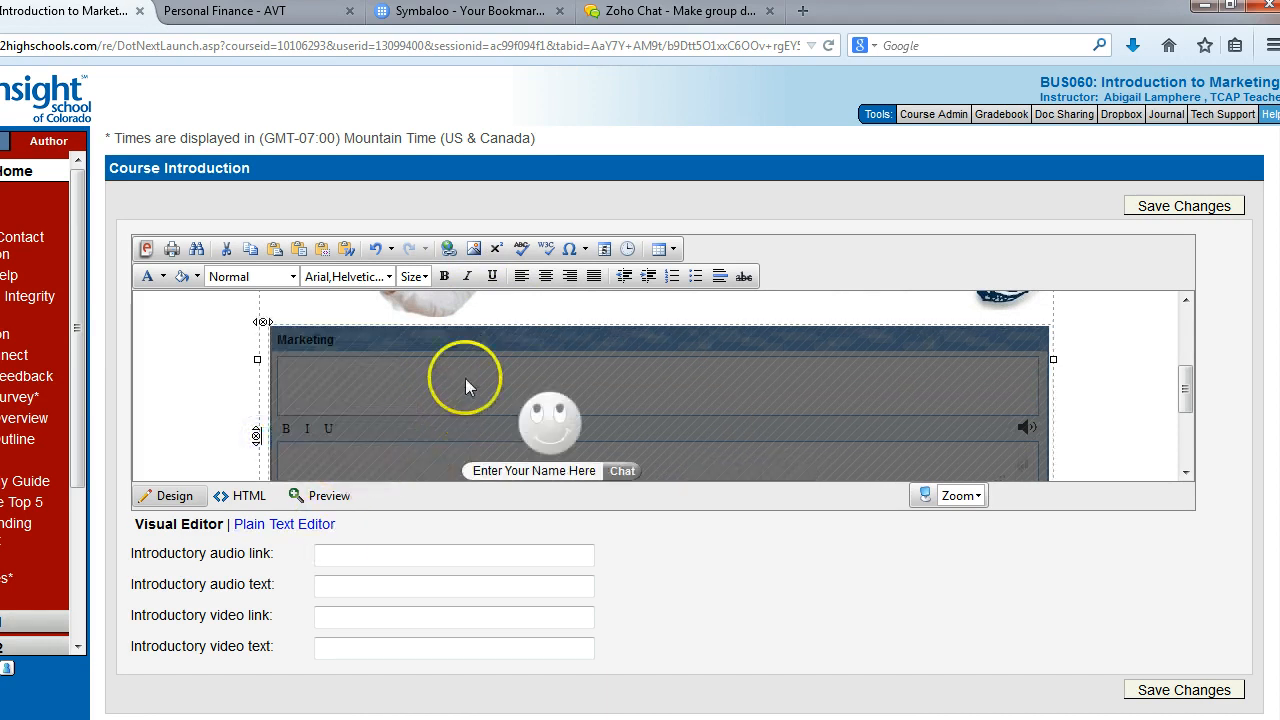
Step: Insert the Wednesday-to-Friday schedule image from the Personal Finance documents folder into the emptied table cell
click(470, 250)
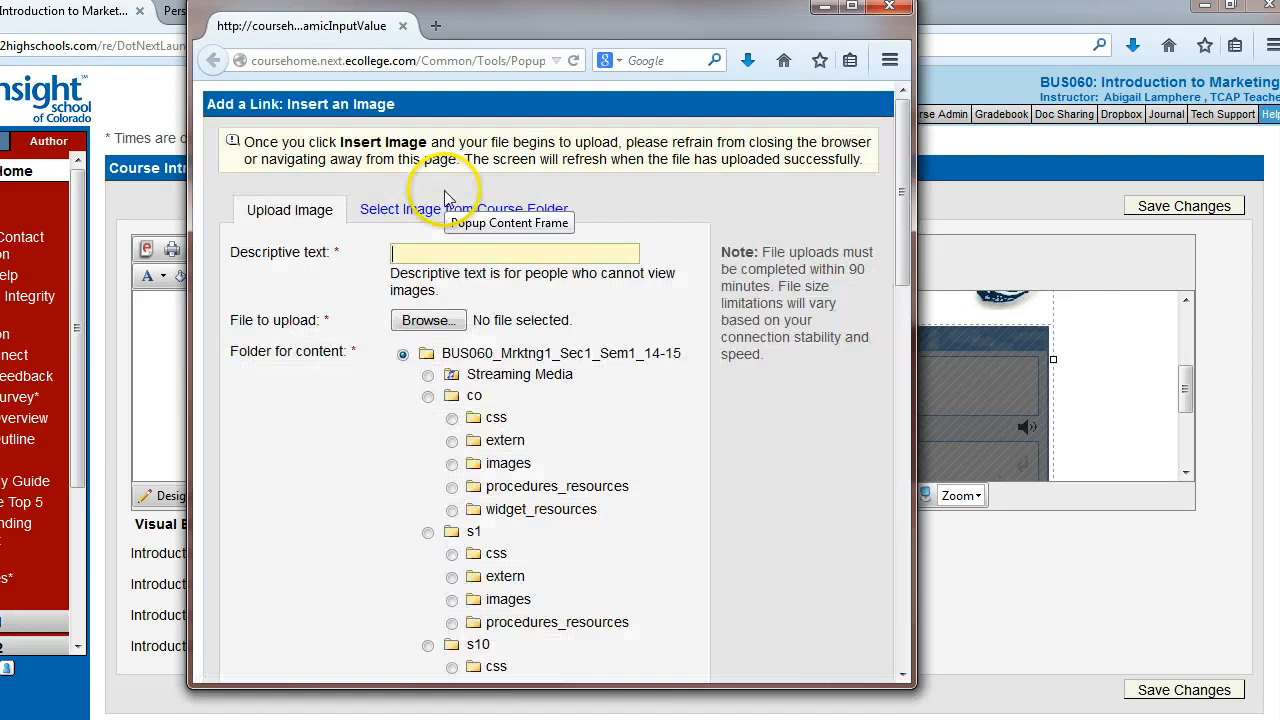
click(428, 243)
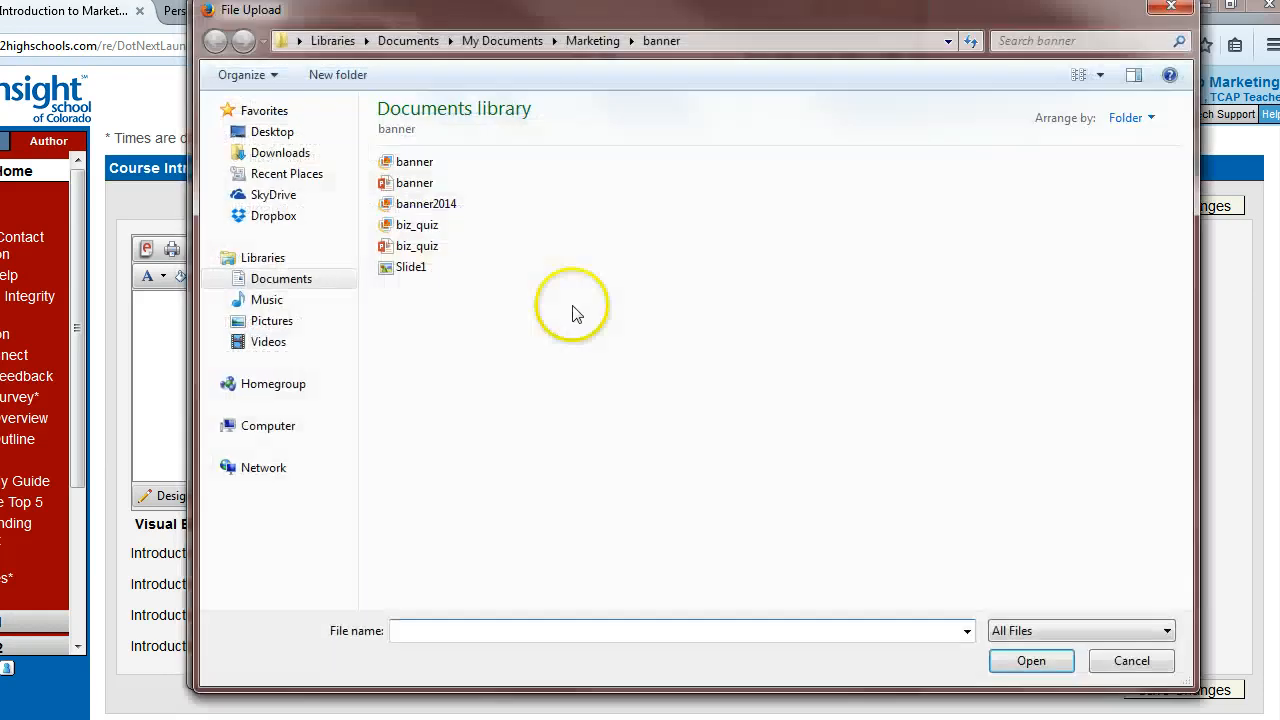
click(525, 41)
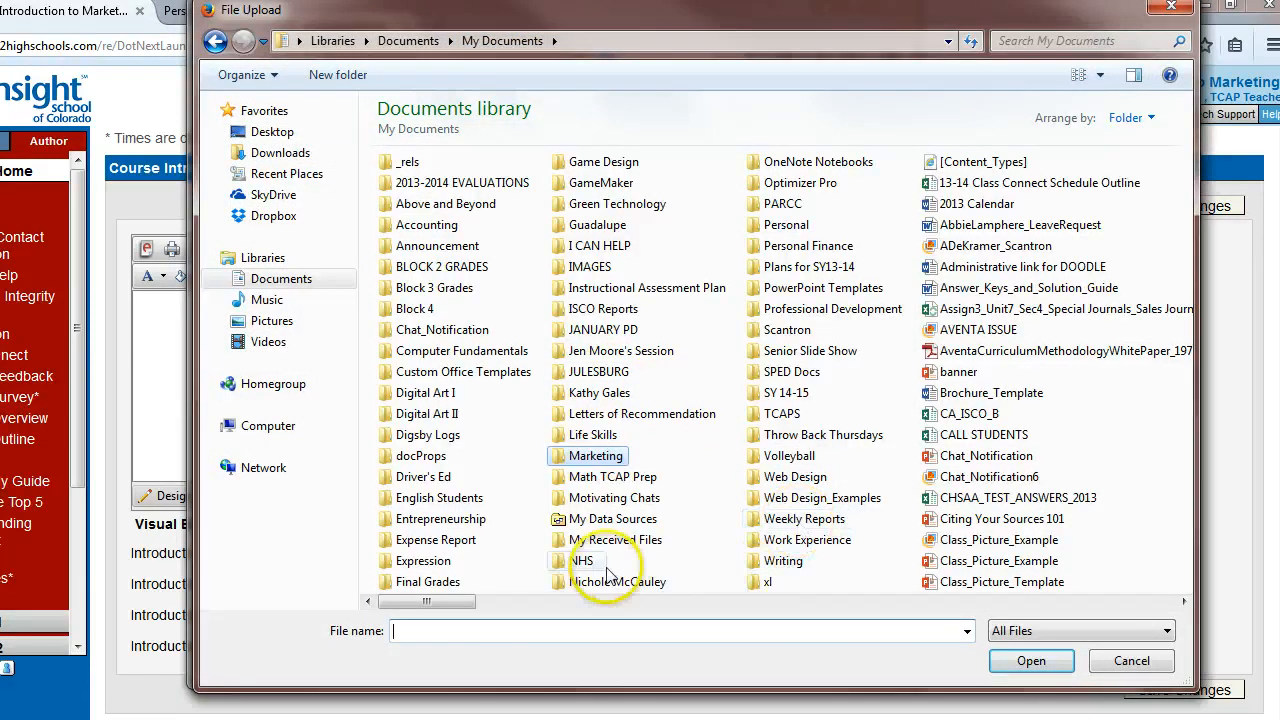
click(786, 247)
double_click(786, 247)
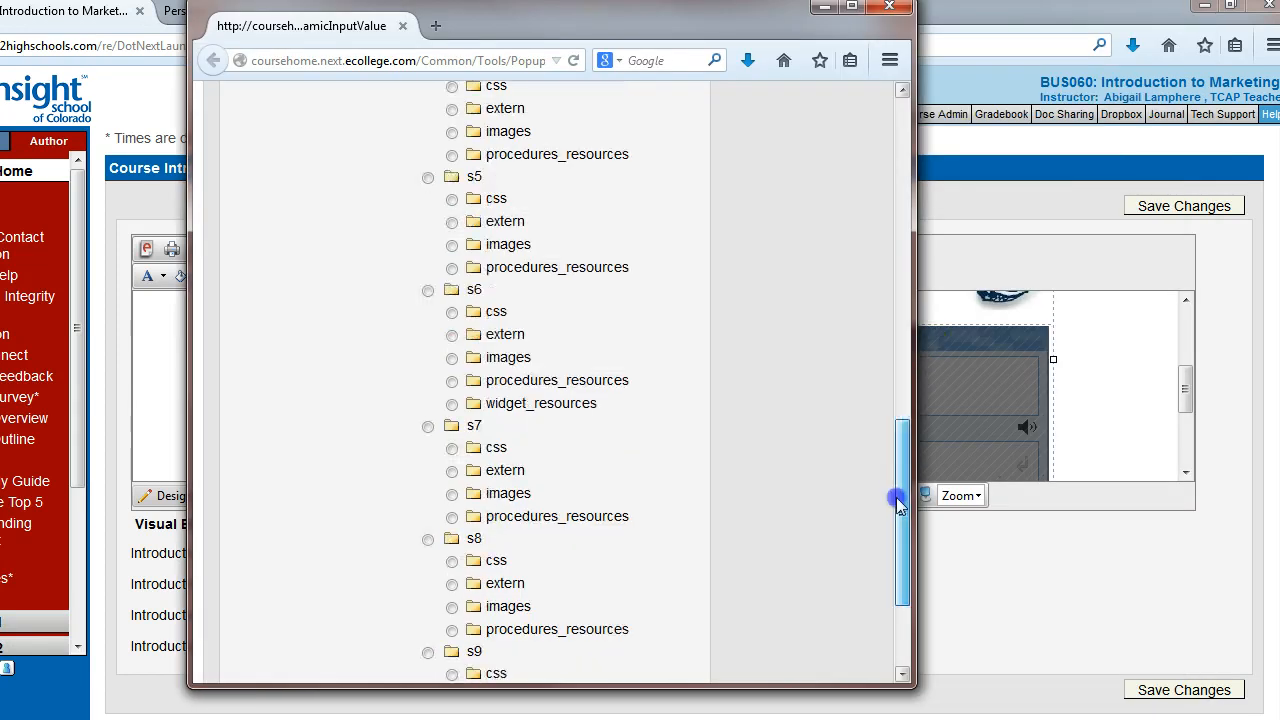
drag(900, 494, 900, 623)
click(743, 663)
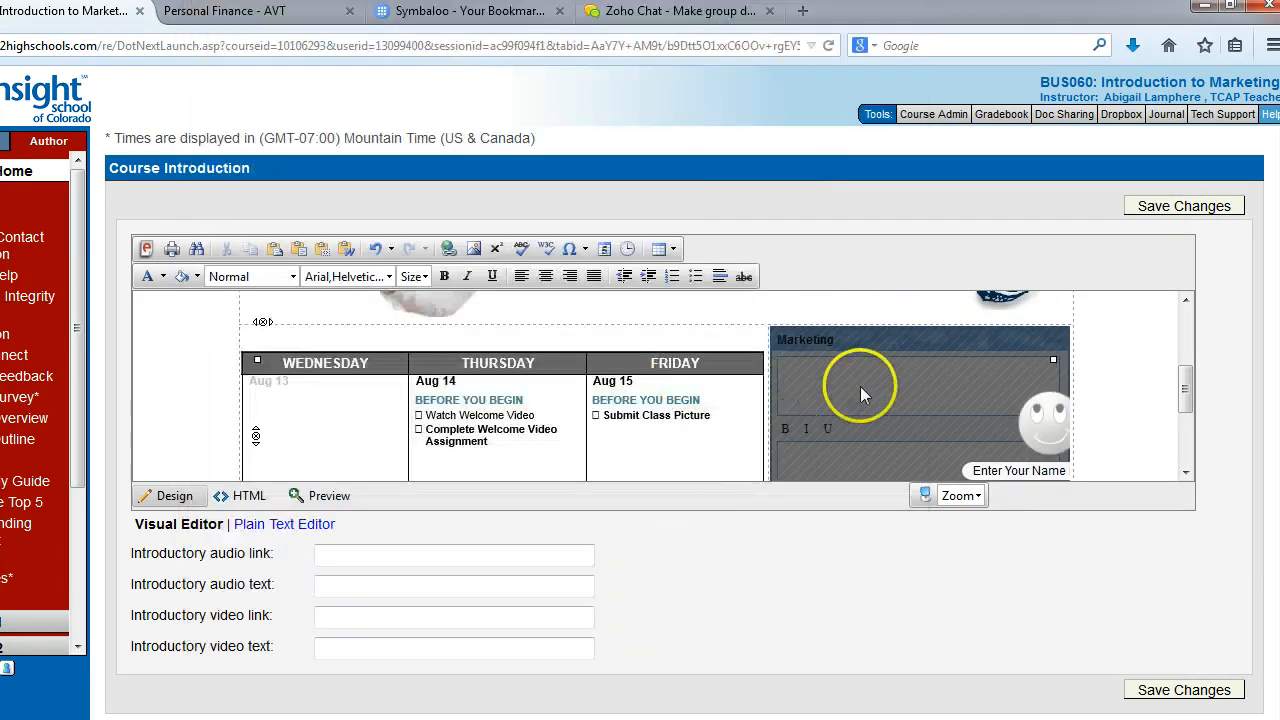
Step: Save the course introduction with the schedule image and view the Marketing home page in course view
click(523, 386)
scroll(540, 393, down, 3)
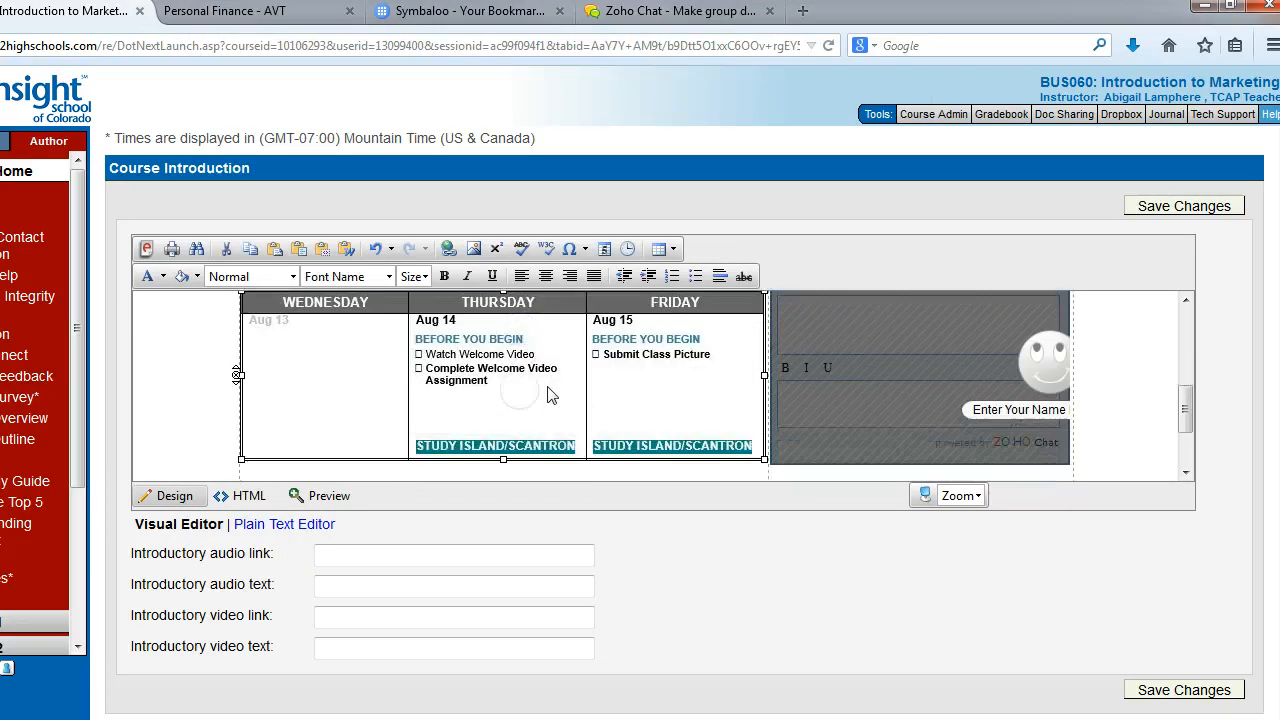
scroll(930, 400, up, 2)
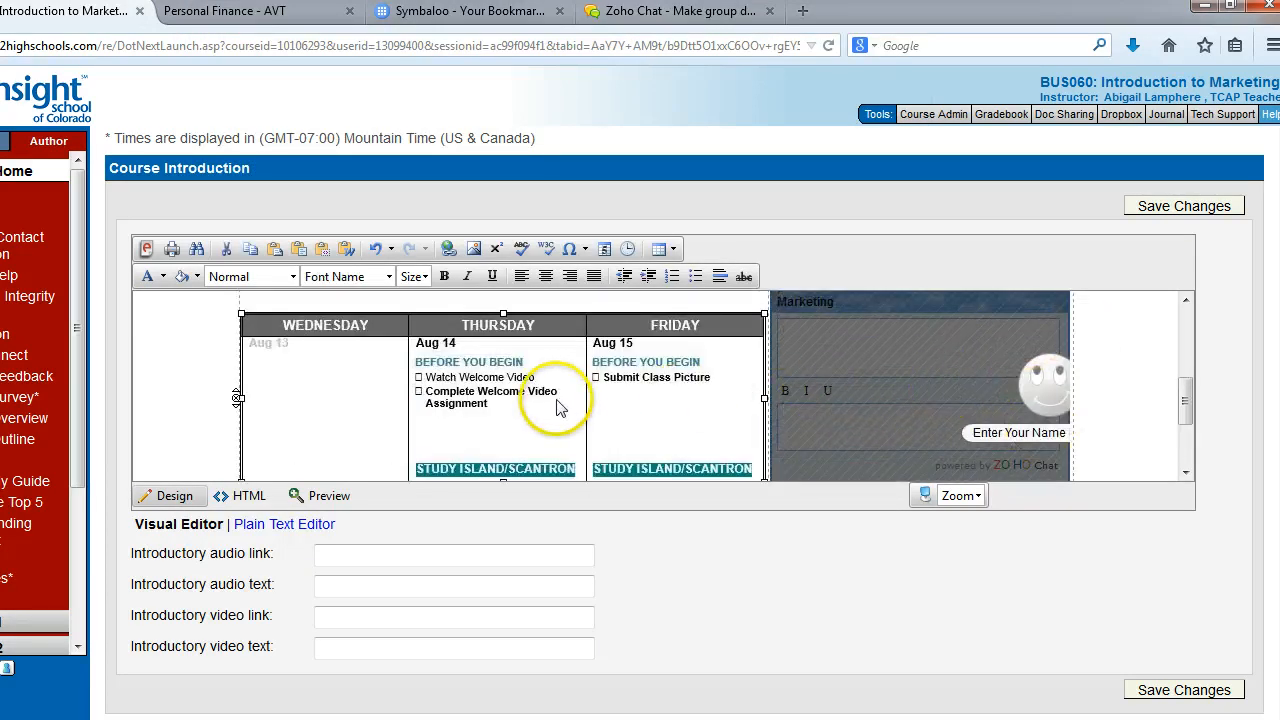
scroll(528, 386, up, 3)
scroll(391, 400, down, 2)
click(423, 339)
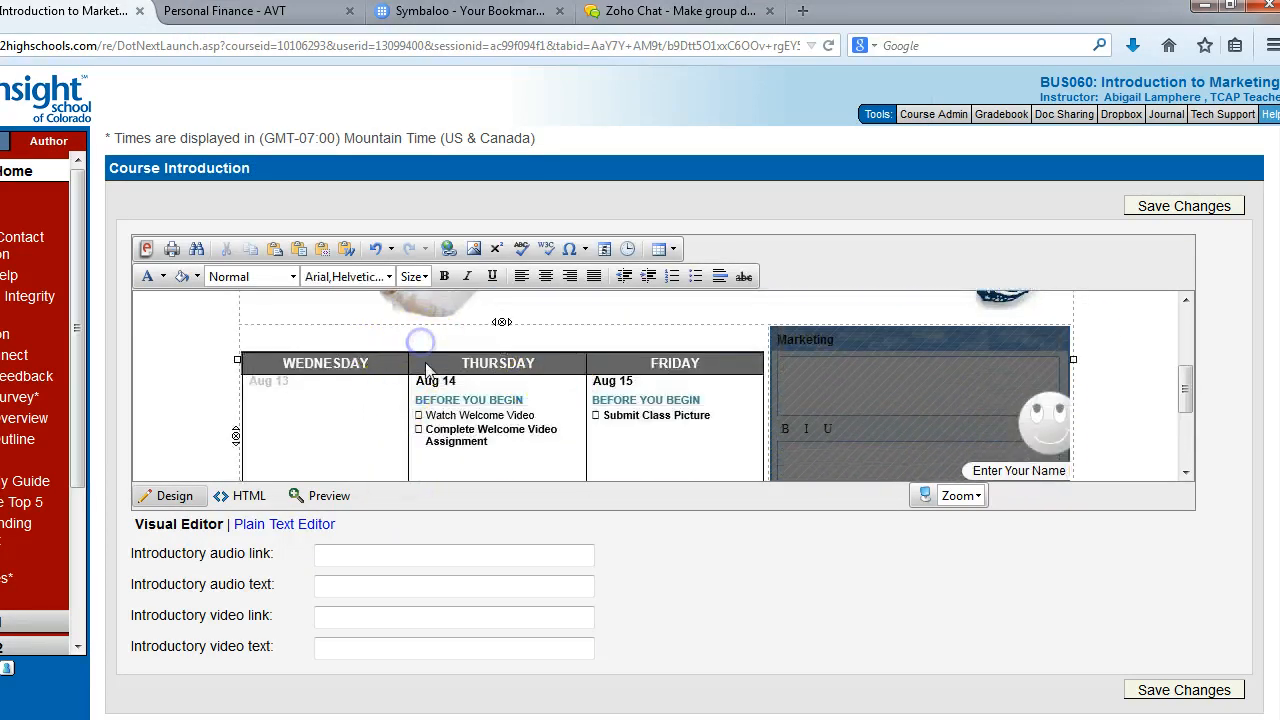
scroll(440, 385, down, 2)
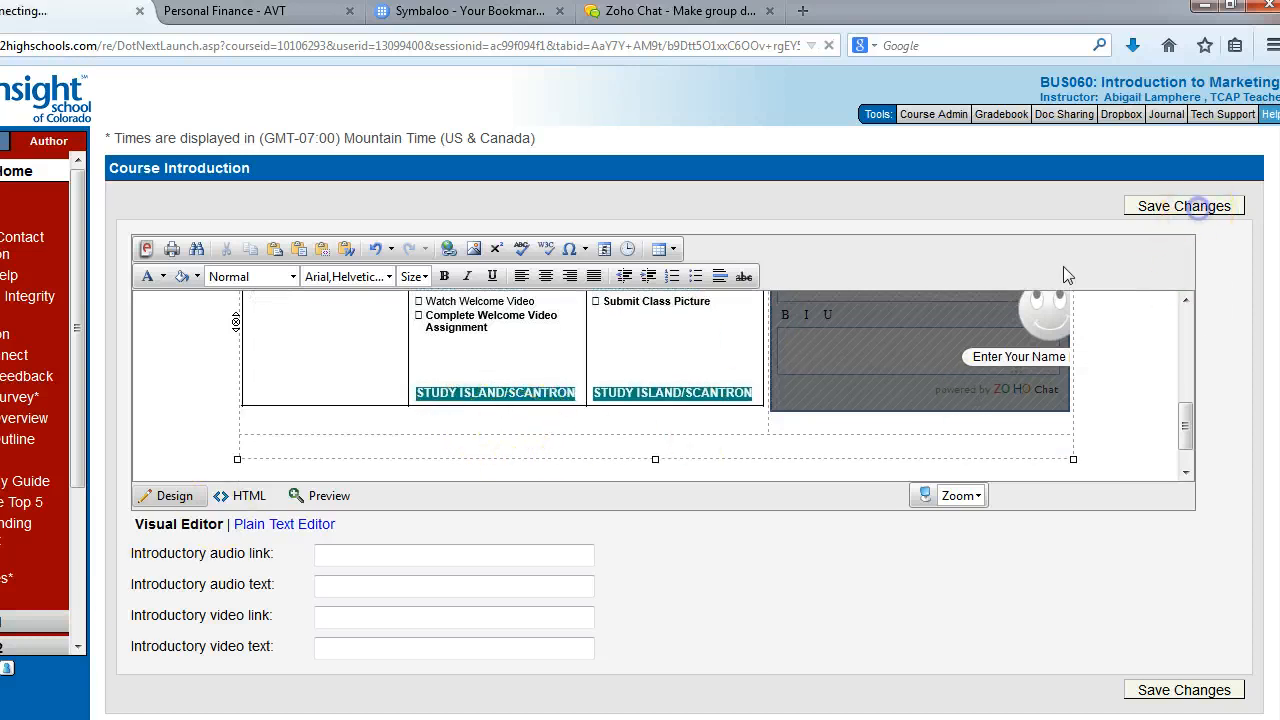
click(1013, 462)
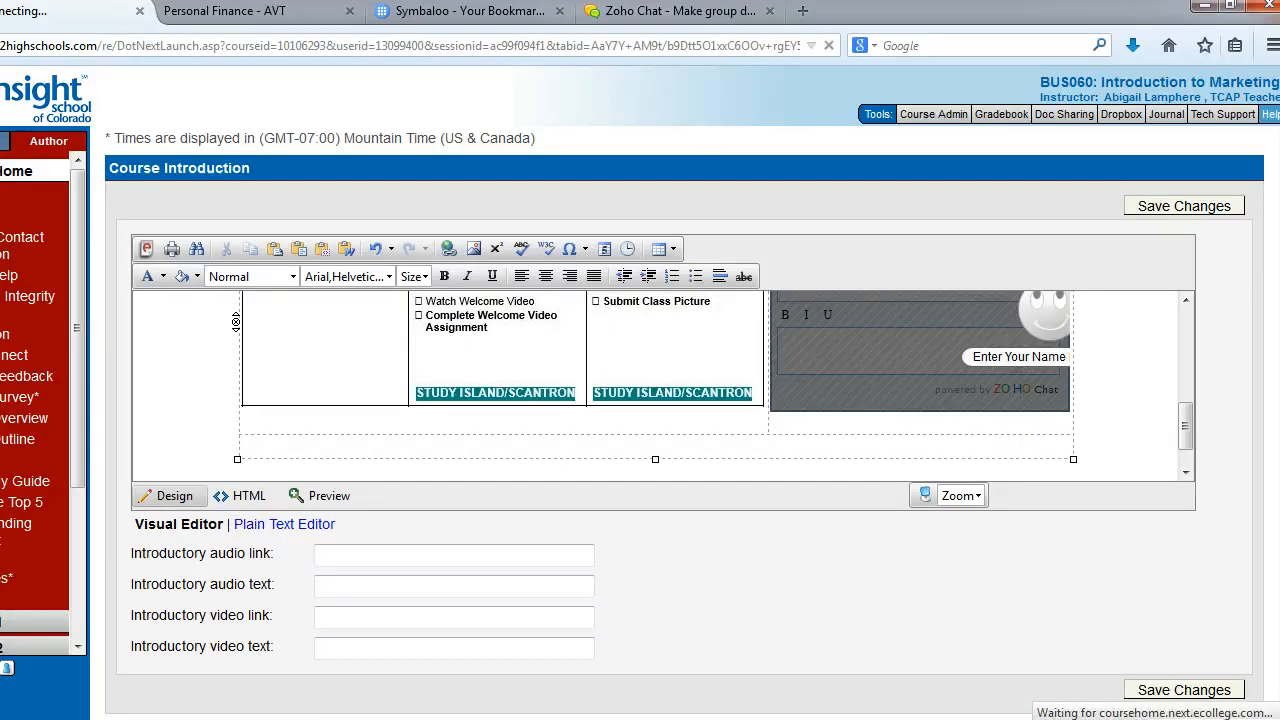
scroll(271, 329, down, 5)
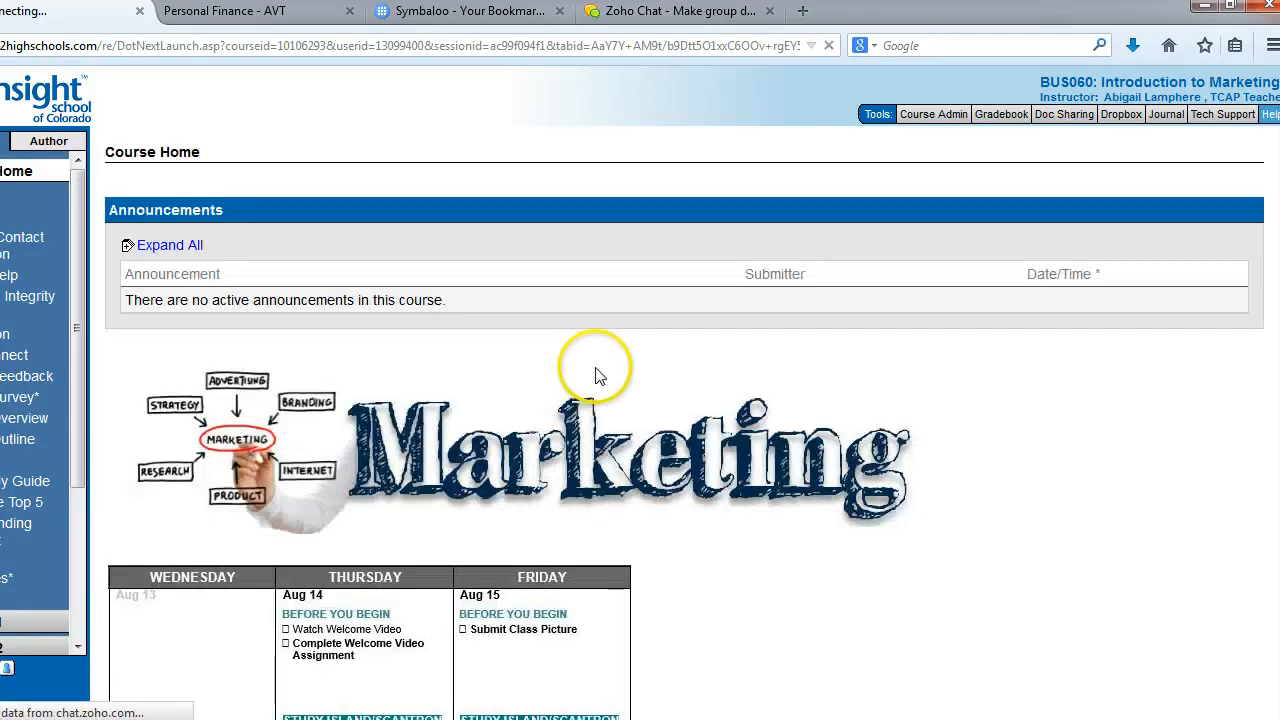
scroll(715, 363, down, 3)
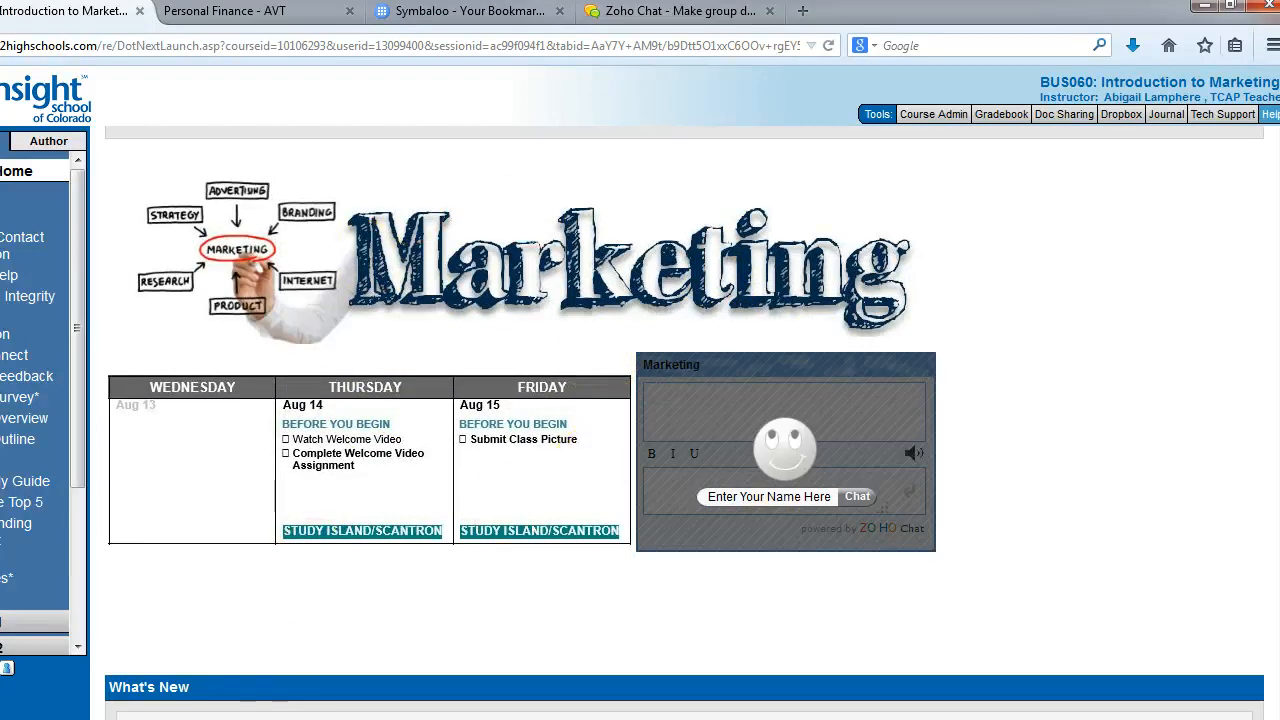
Step: Reopen the Marketing home page in author mode and locate the table row below the banner in the course introduction
click(60, 145)
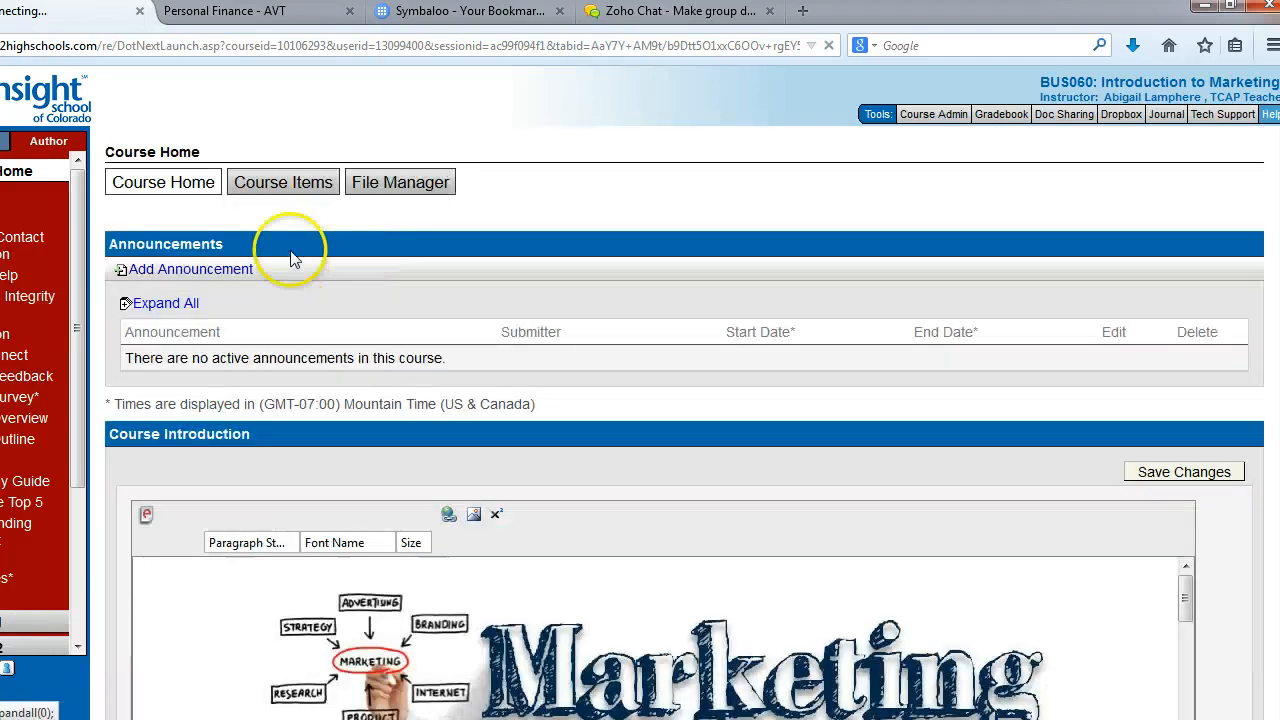
scroll(480, 418, down, 2)
click(650, 378)
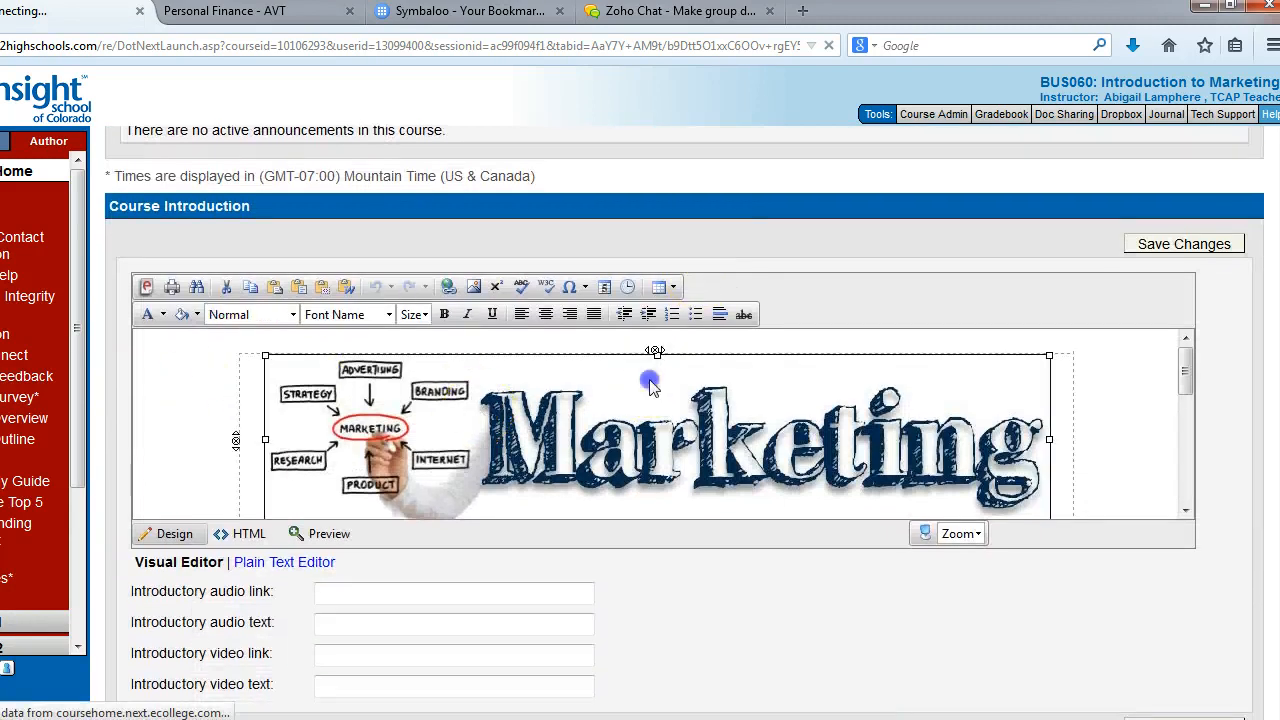
right_click(545, 376)
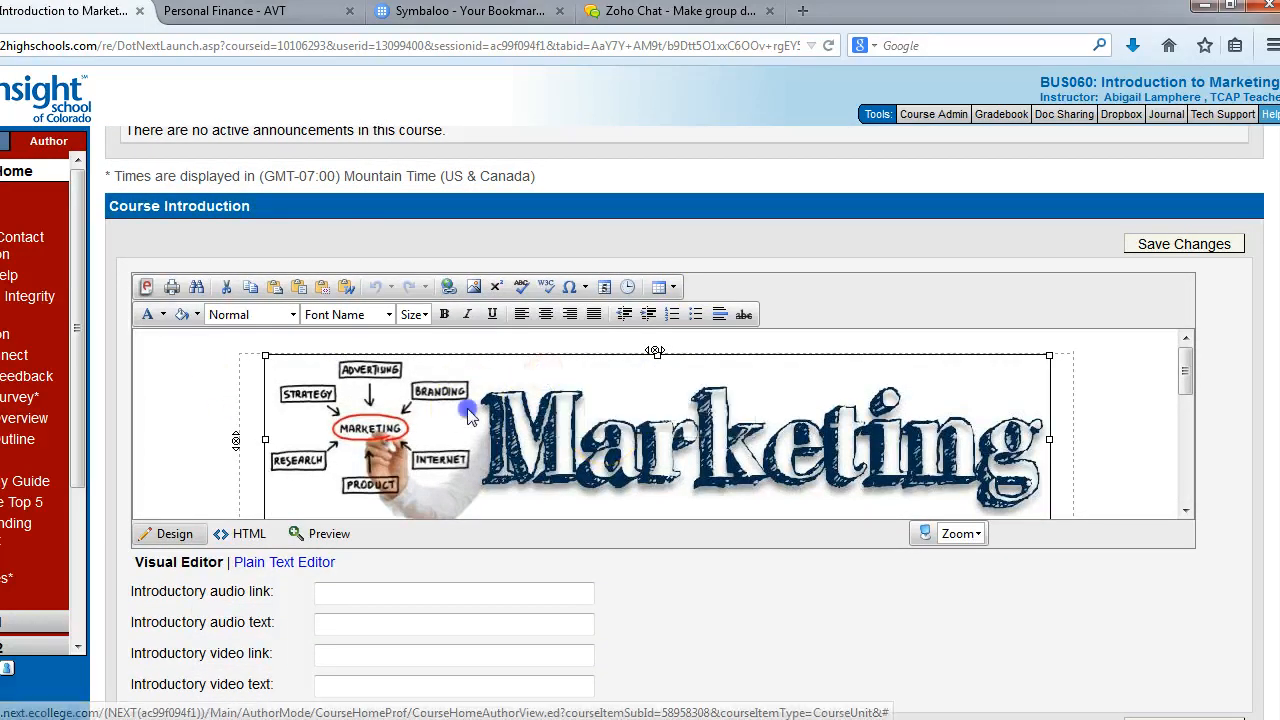
scroll(545, 400, down, 3)
scroll(546, 380, up, 2)
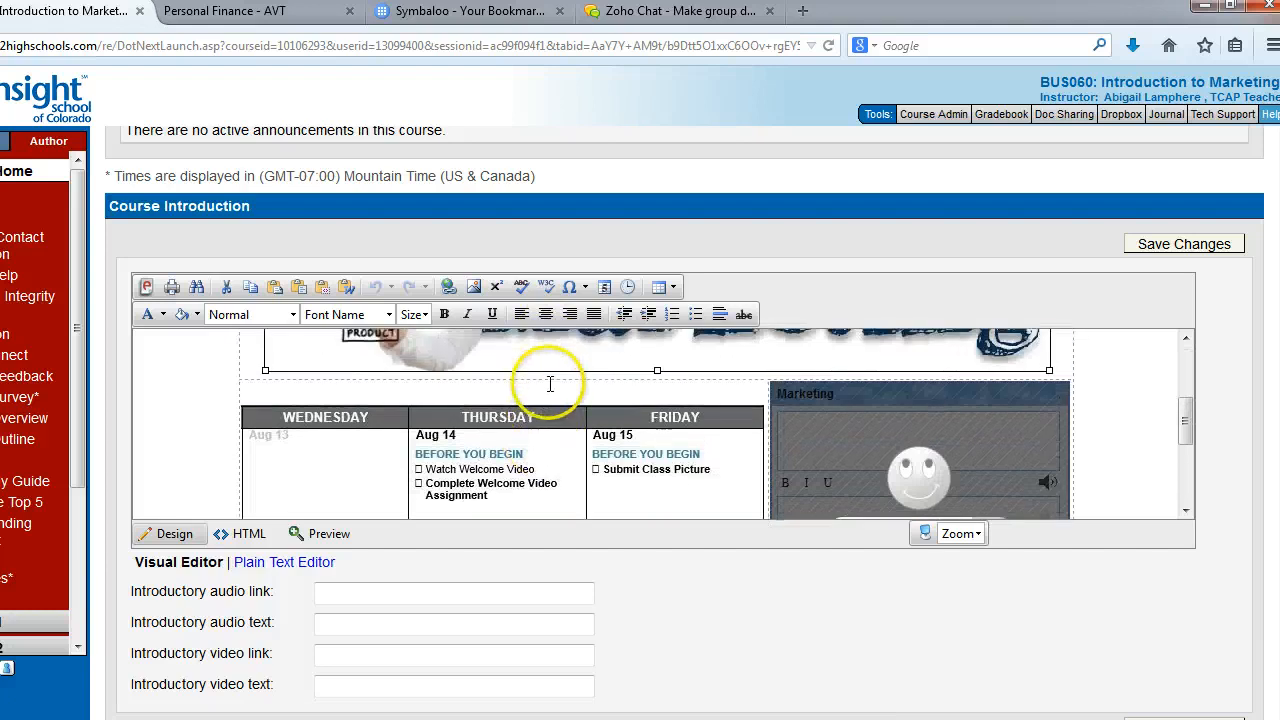
Step: Set the alignment of the table holding the banner, schedule and chat to center in its table properties
right_click(546, 388)
click(637, 707)
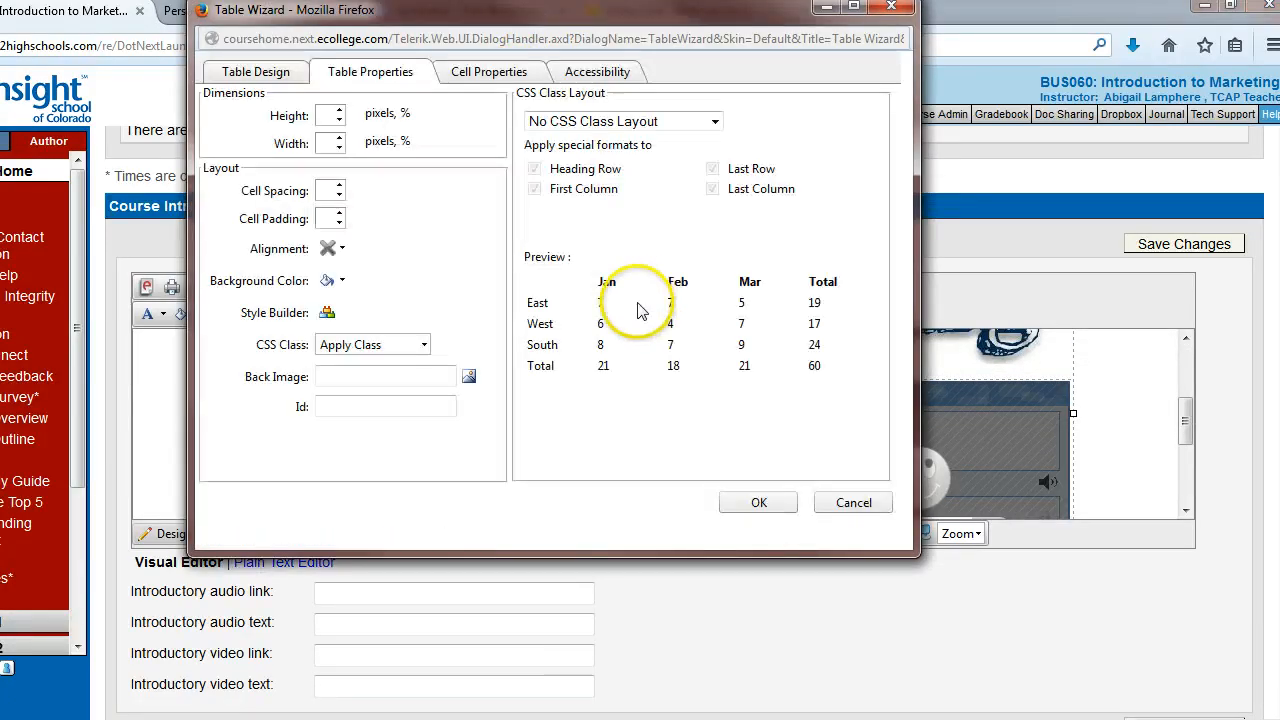
click(256, 72)
click(393, 72)
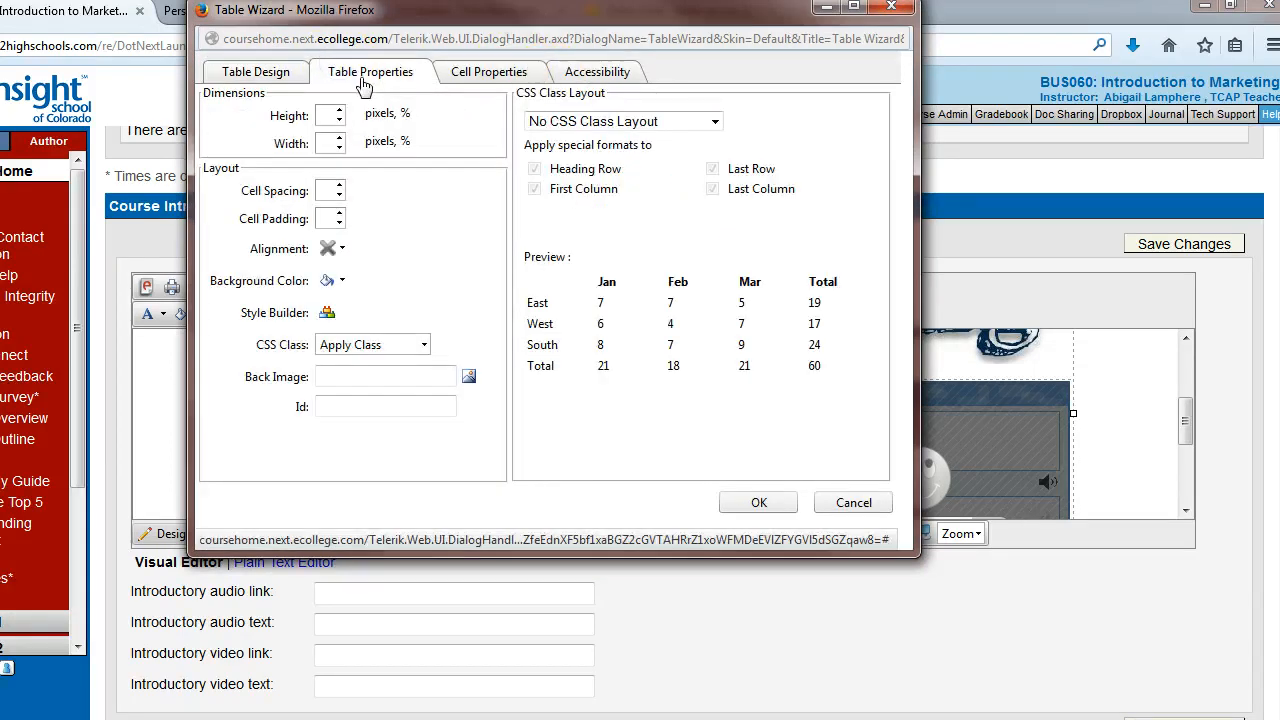
click(330, 249)
click(355, 295)
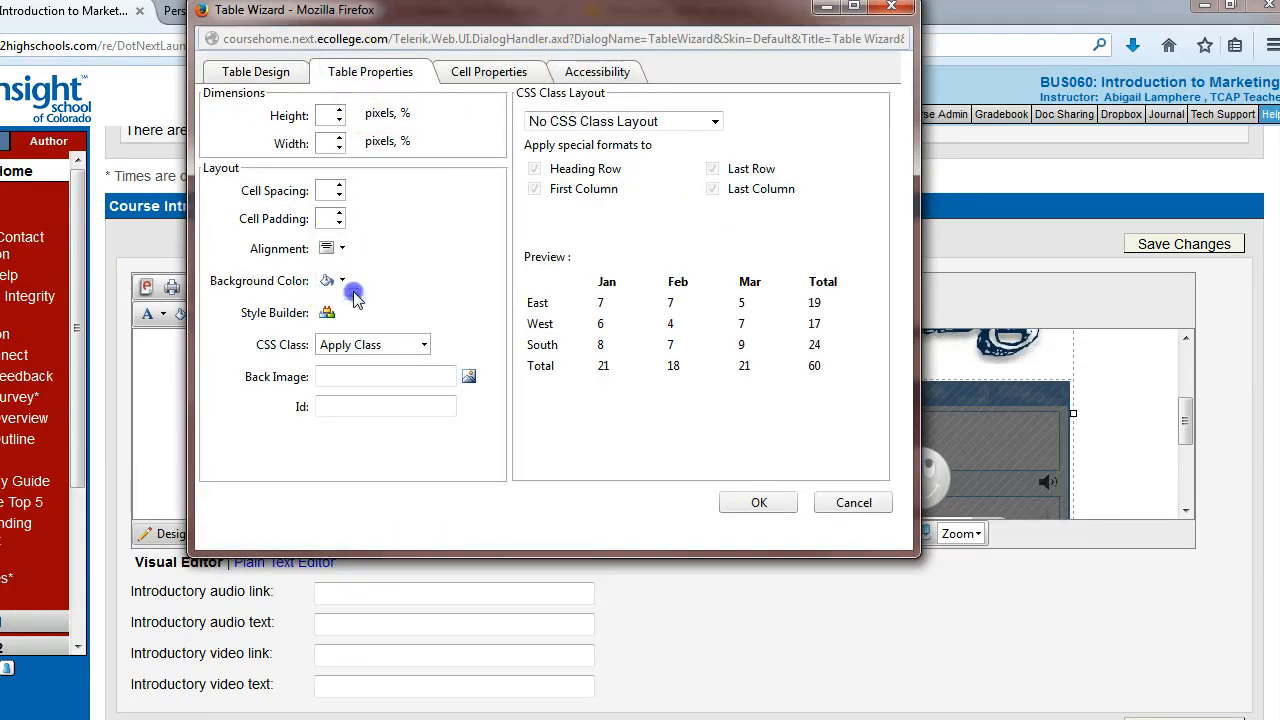
click(766, 503)
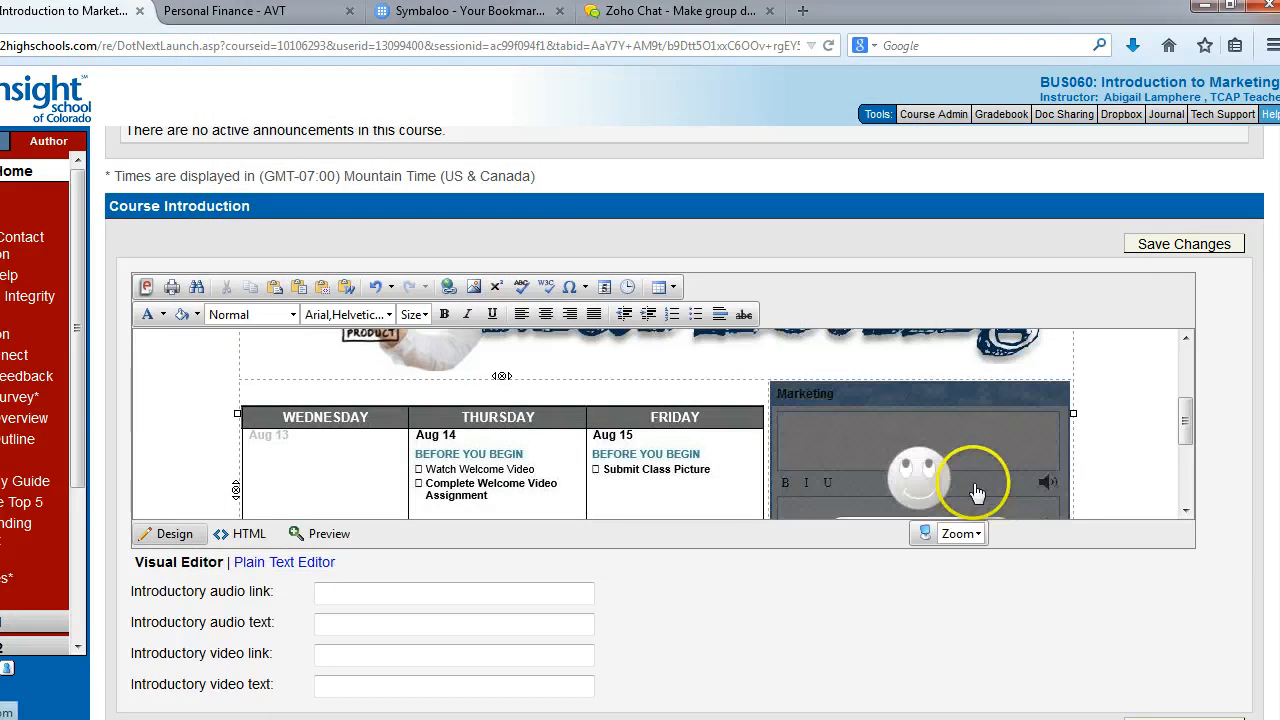
Step: Save the centered table and check the banner, schedule and chat layout on the course home page
click(1178, 250)
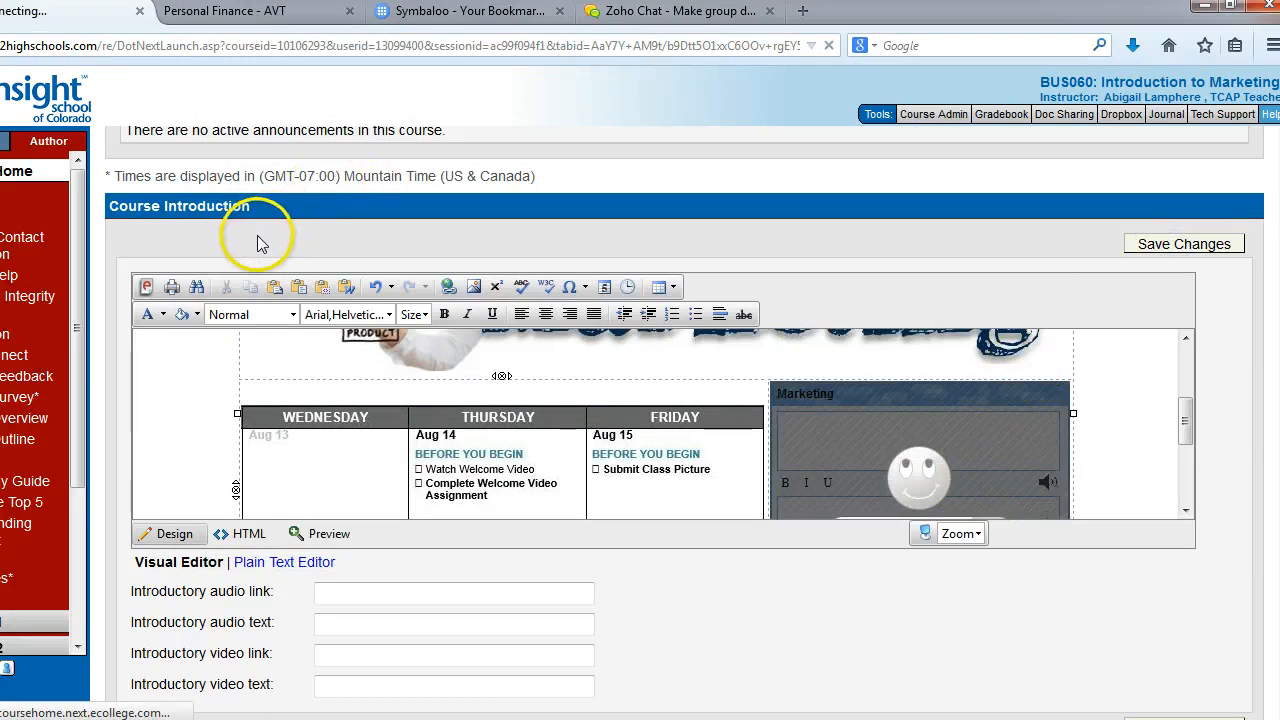
scroll(310, 345, down, 4)
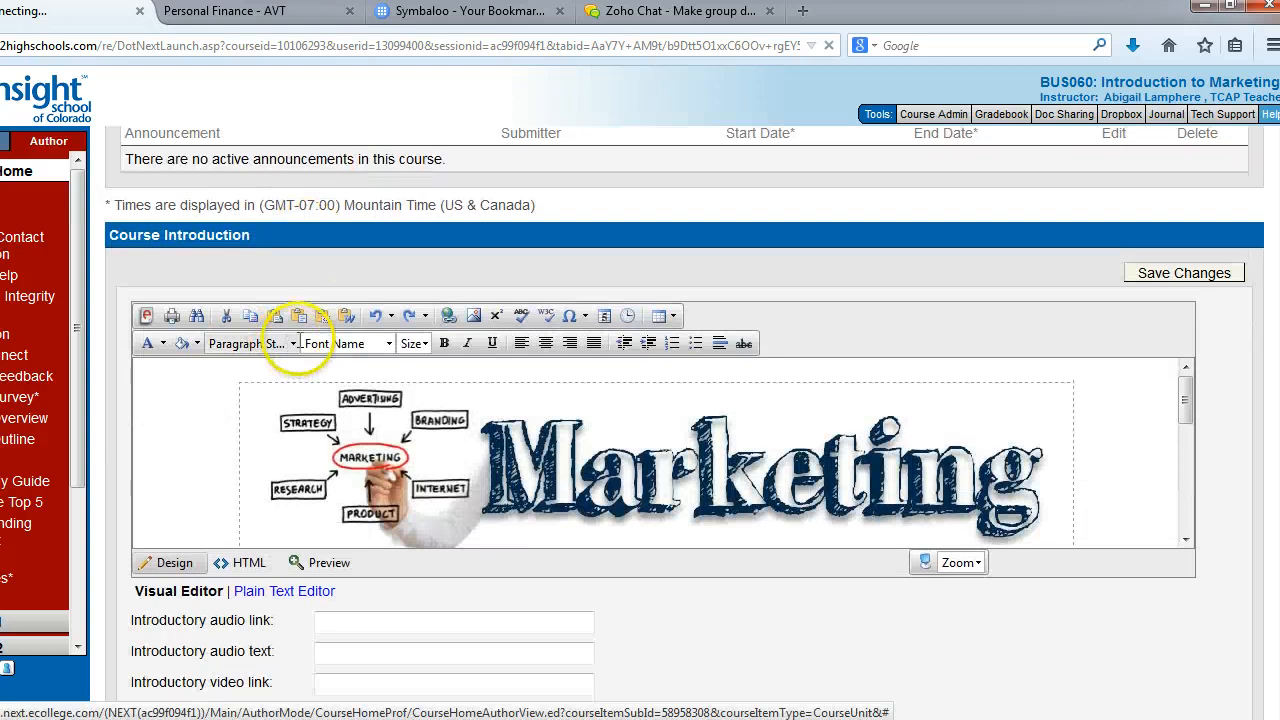
scroll(298, 341, down, 2)
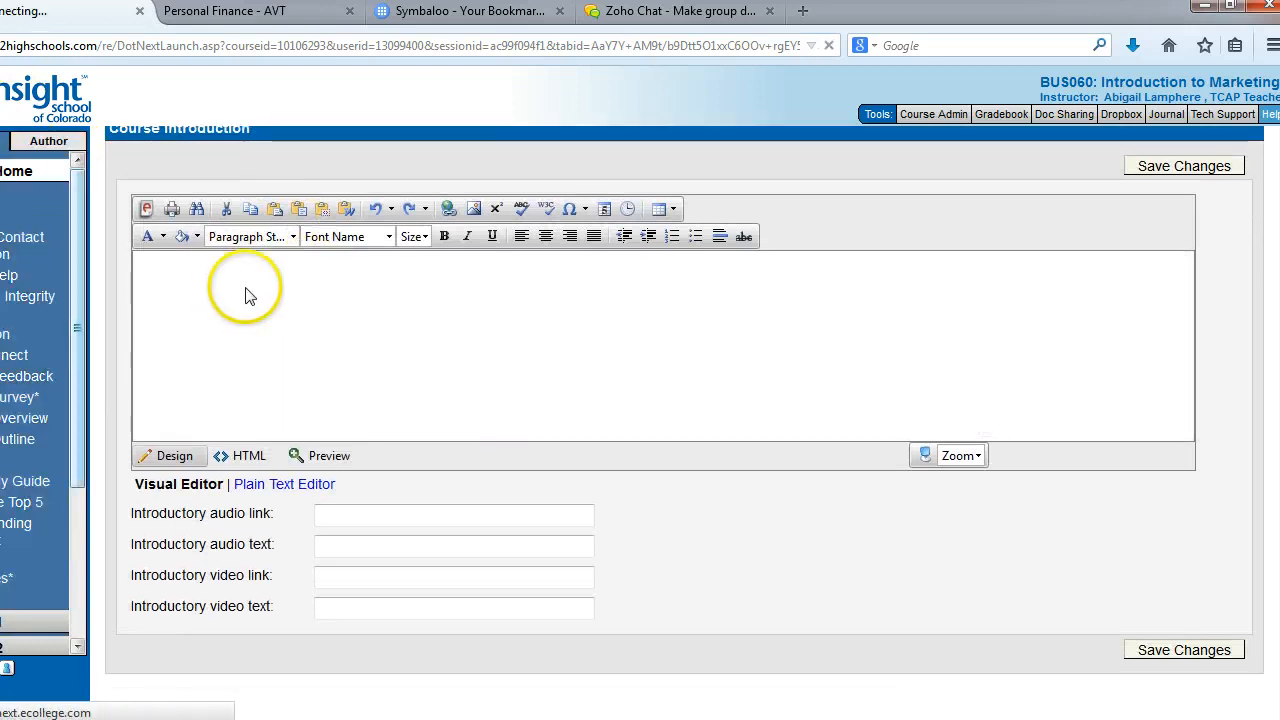
scroll(481, 379, down, 4)
scroll(728, 384, up, 1)
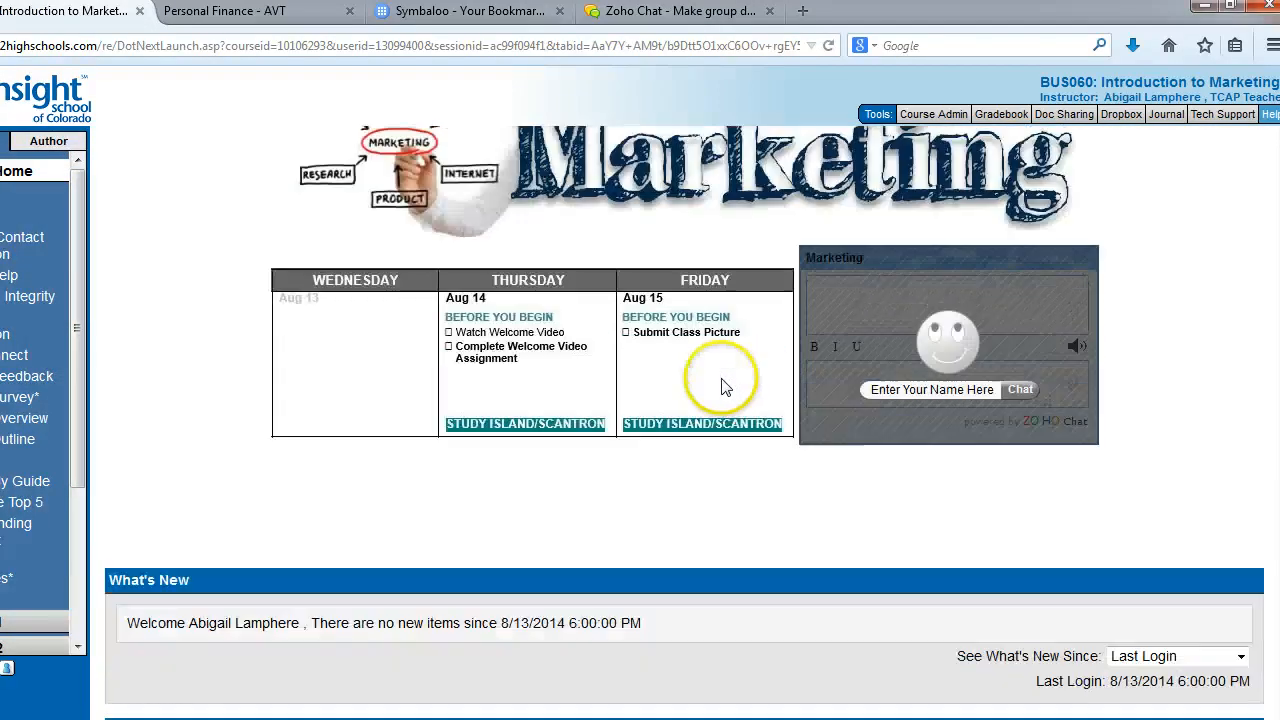
scroll(780, 400, up, 2)
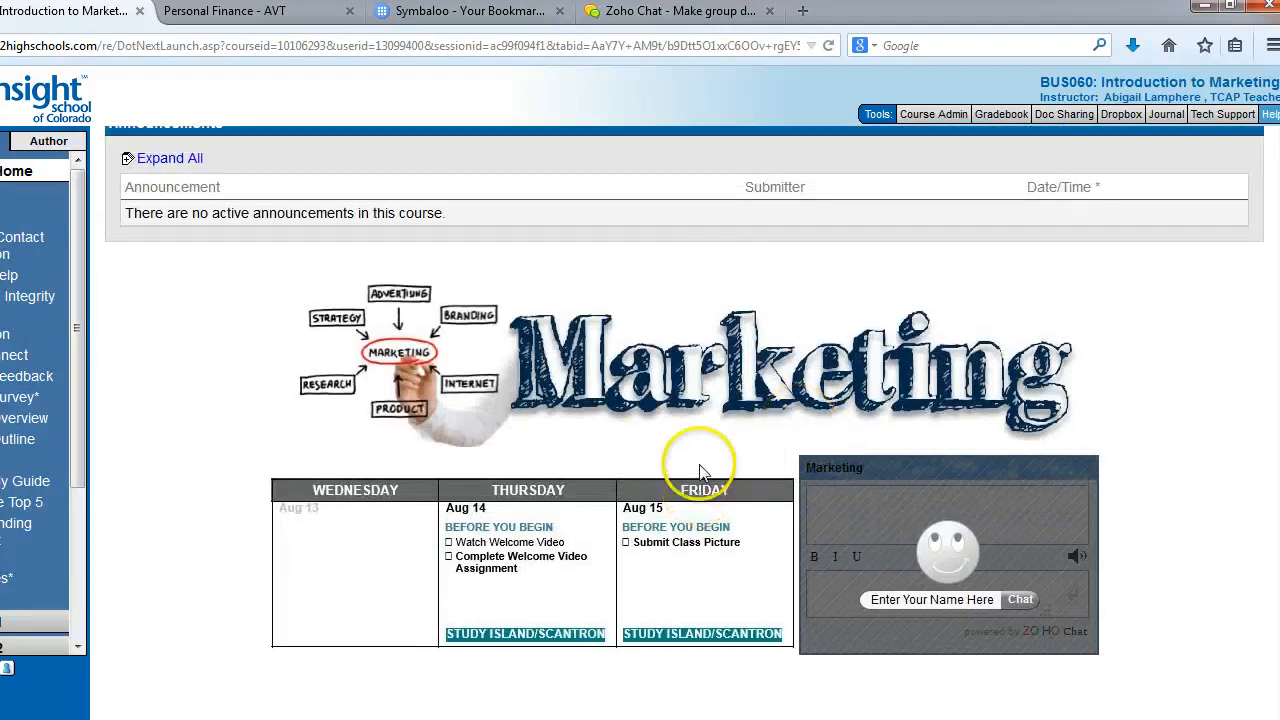
scroll(690, 470, down, 2)
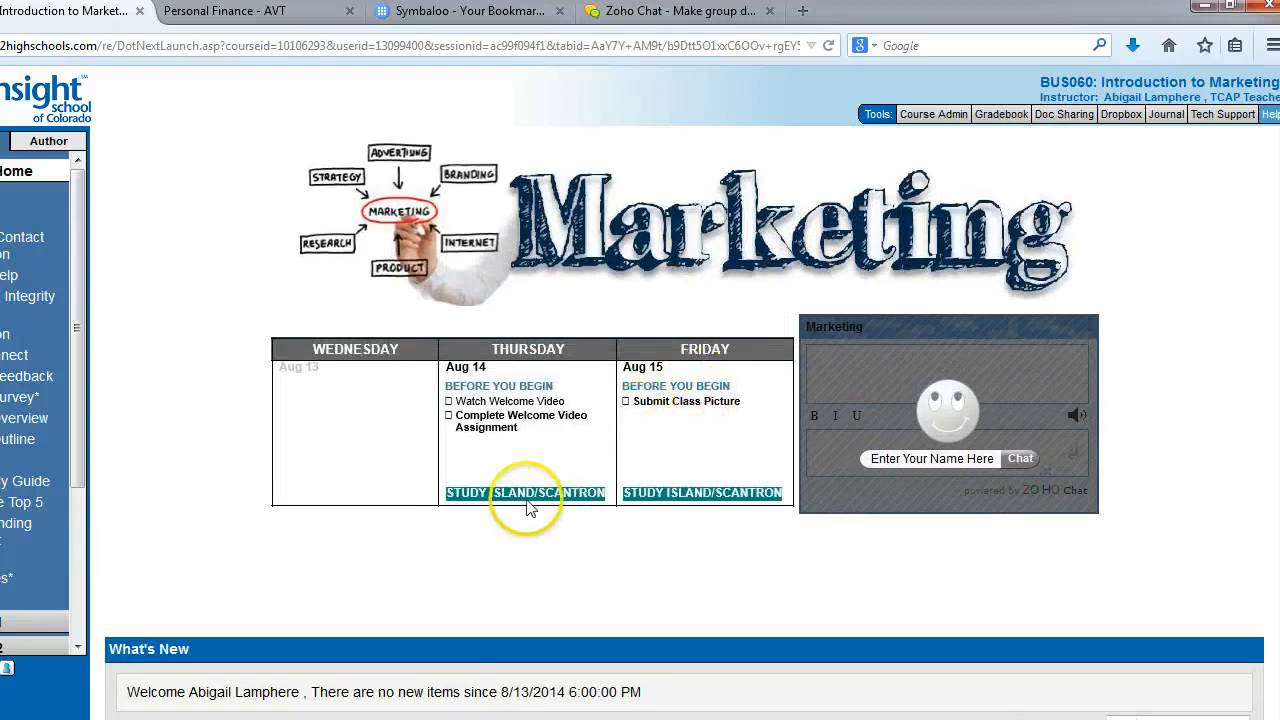
Step: Reopen the Marketing home page in author mode and center the content of the empty table row below the schedule and chat
click(48, 141)
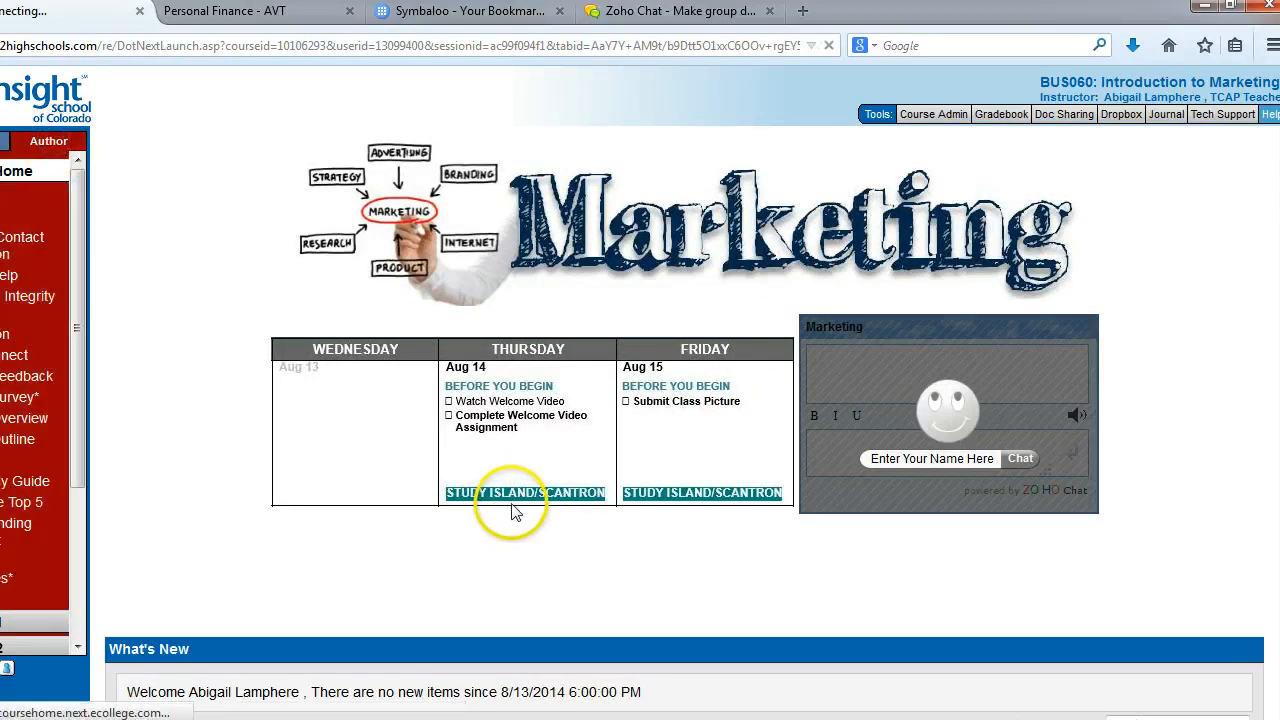
scroll(815, 378, down, 3)
scroll(815, 378, down, 6)
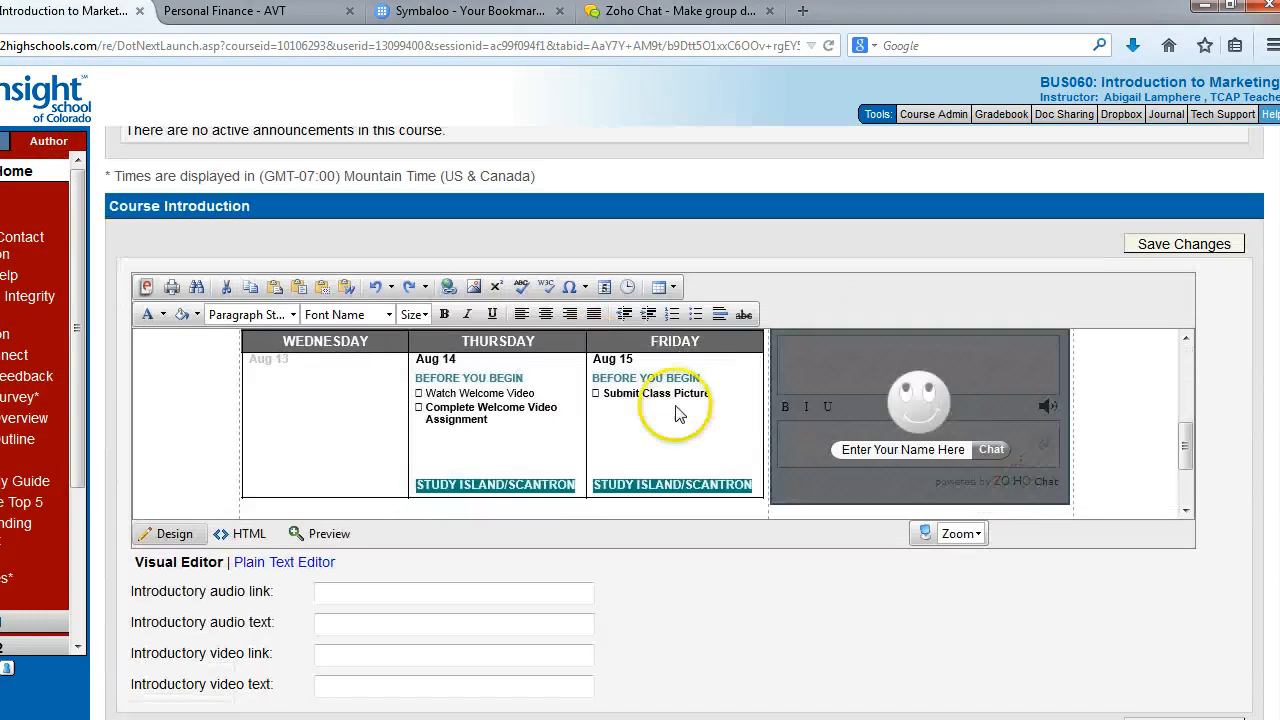
click(652, 447)
click(546, 314)
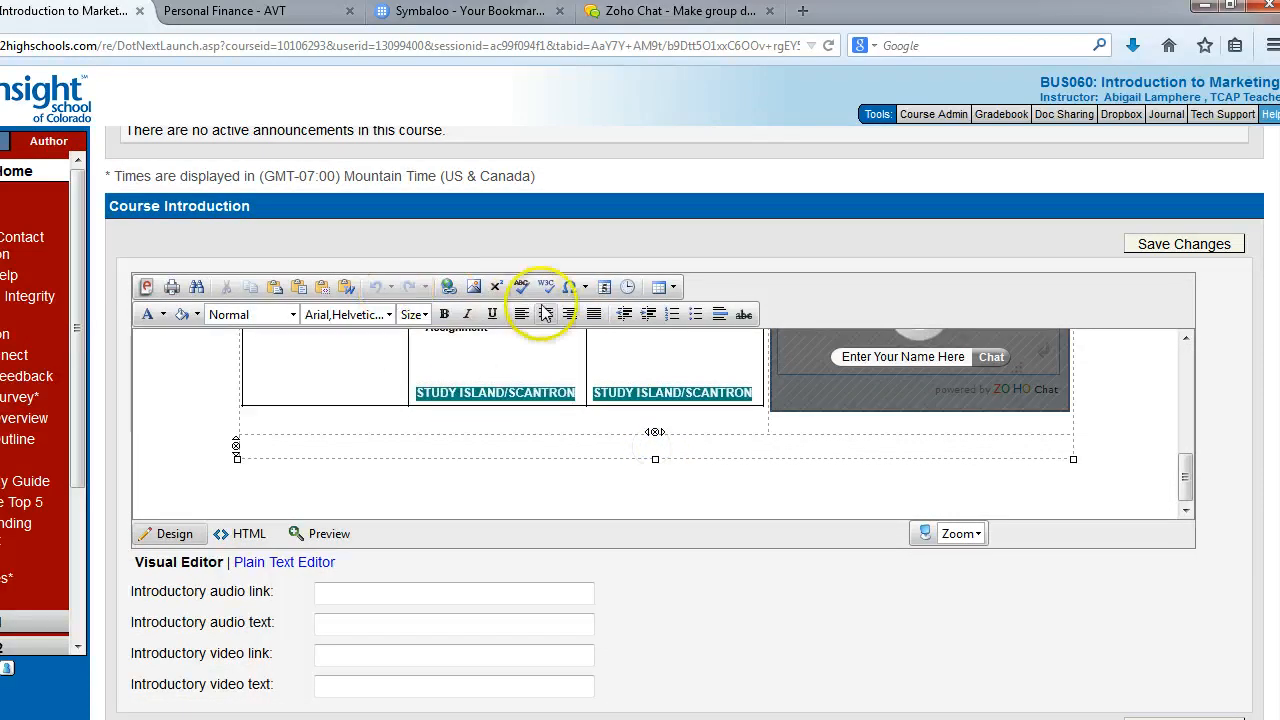
Step: Start inserting an image in the centered row and choose Class_Picture_PF_B3 from the Personal Finance documents folder as the upload
click(477, 287)
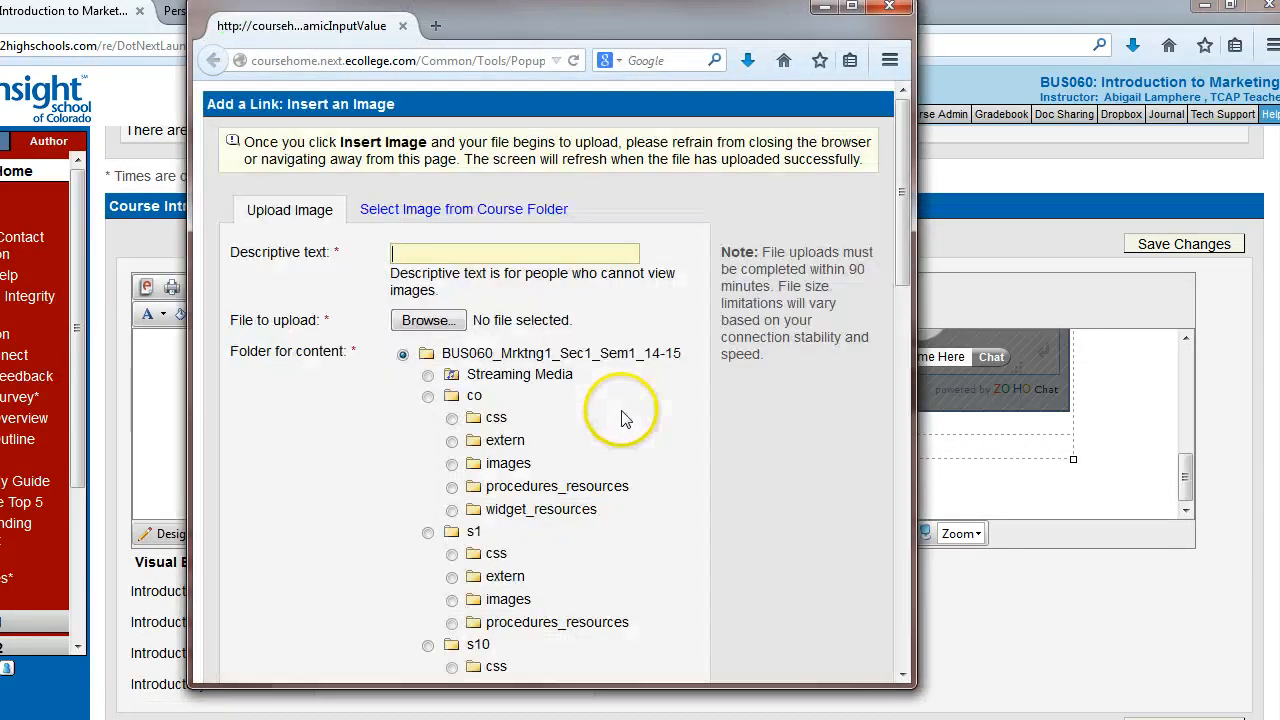
click(429, 321)
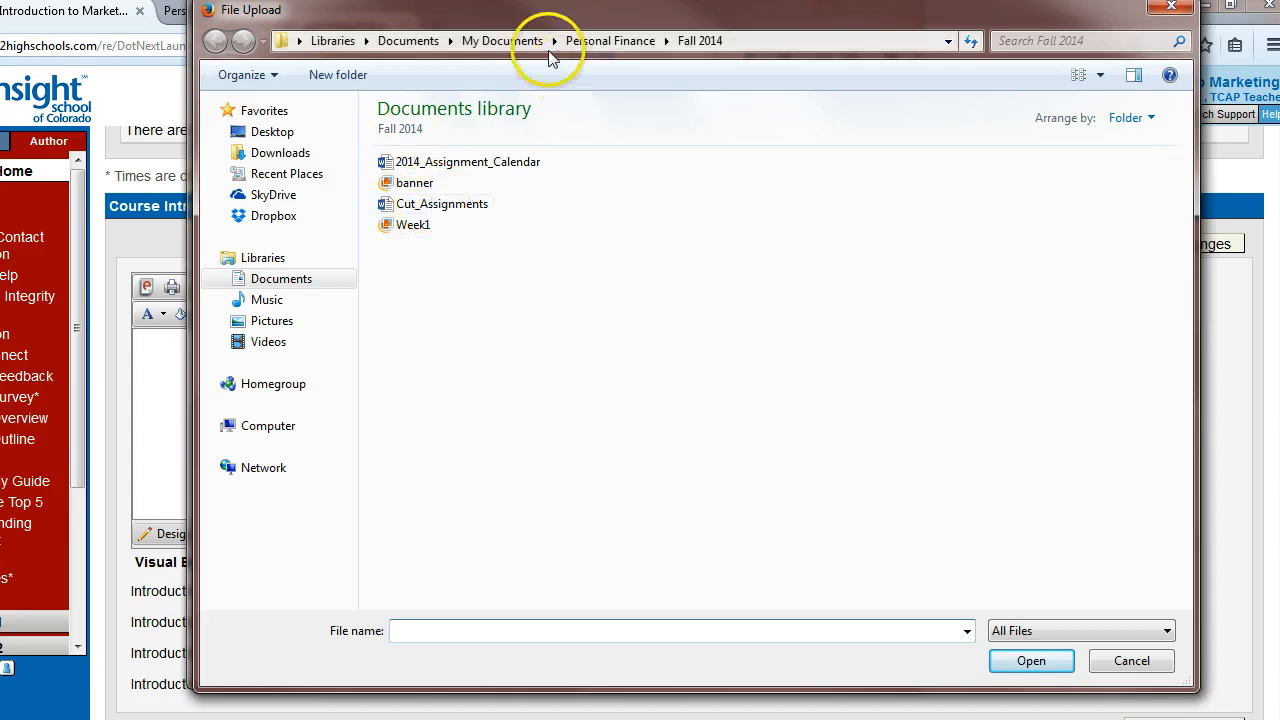
click(508, 40)
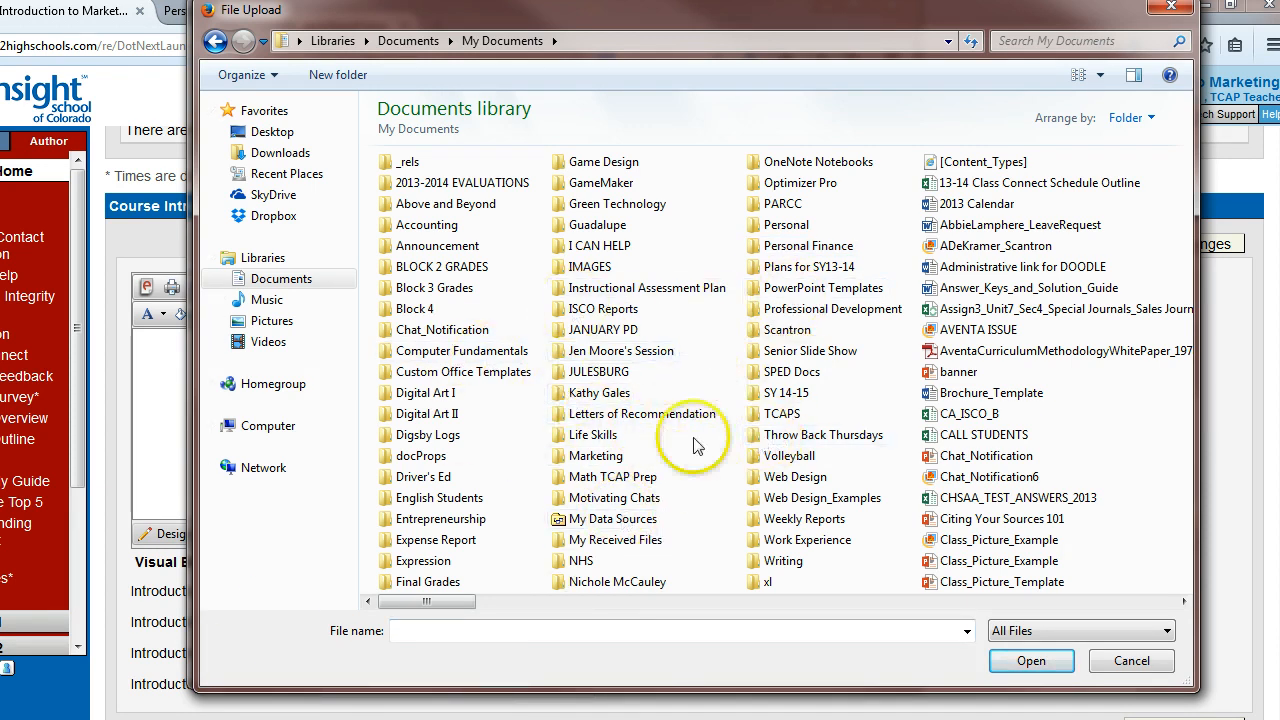
double_click(801, 250)
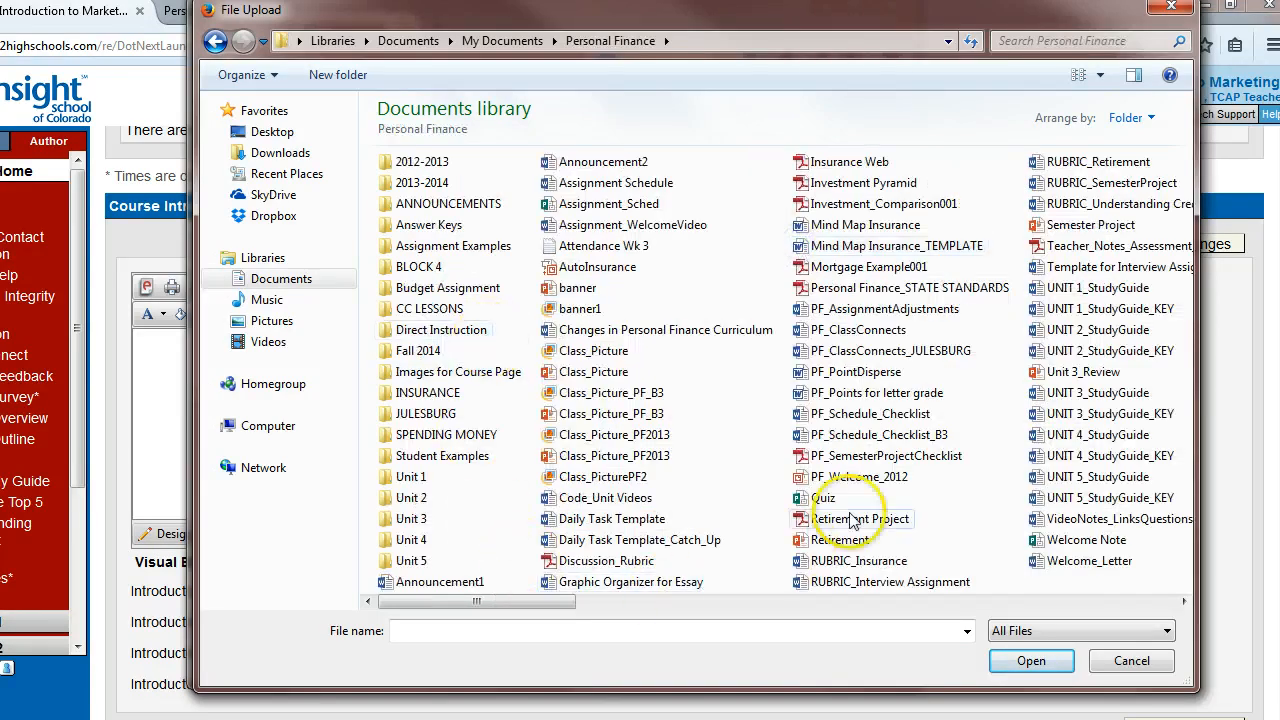
click(597, 392)
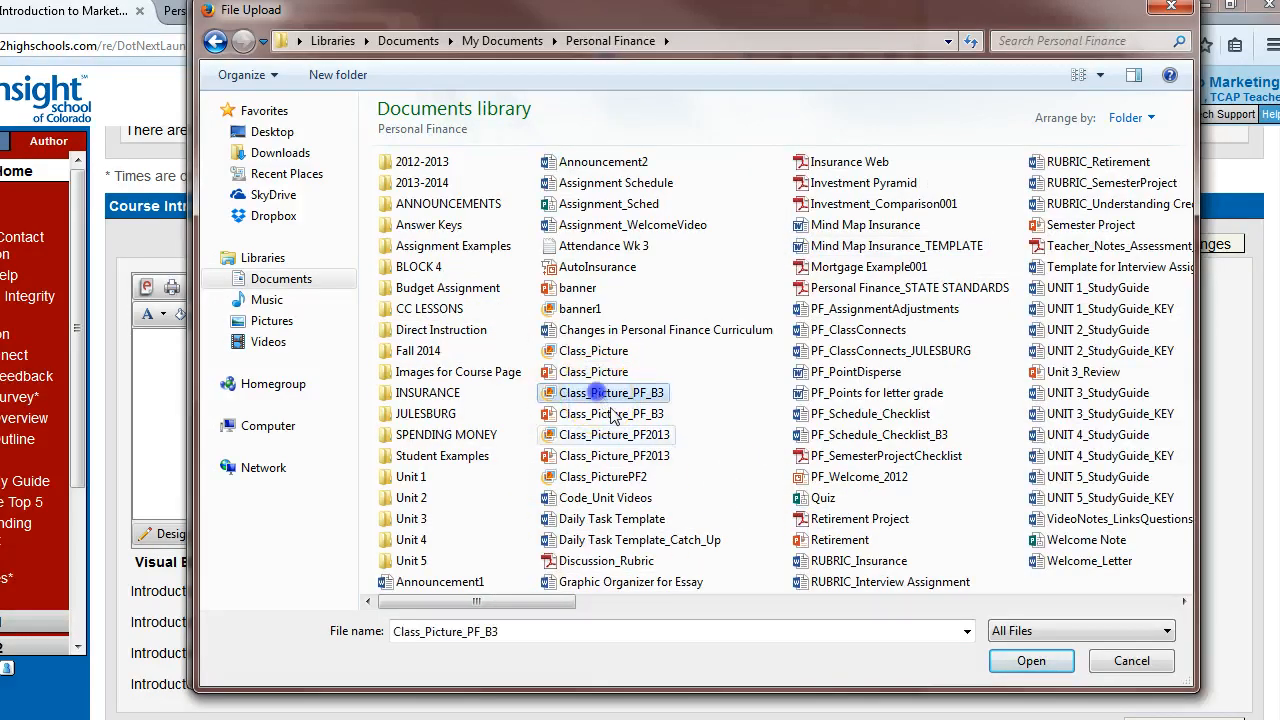
click(1030, 662)
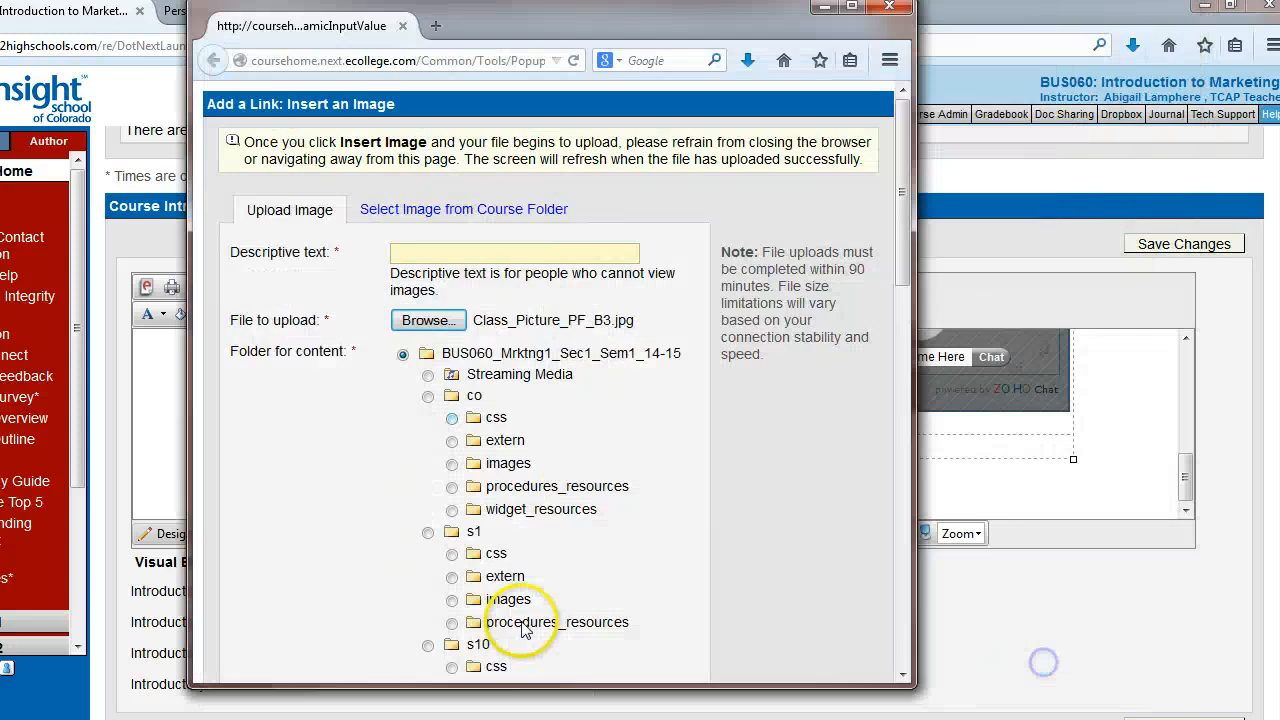
Step: Enter pfcp as the image's descriptive text and insert the class picture into the course introduction
click(430, 251)
text(pf)
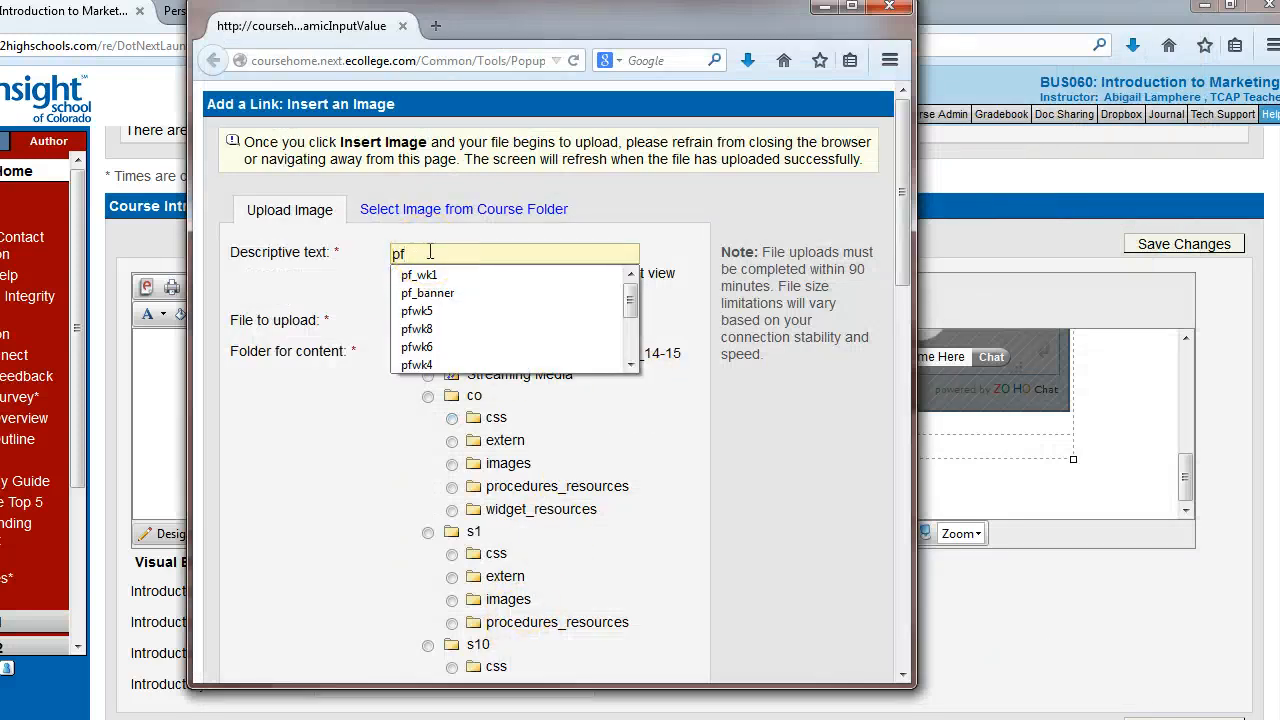
text(cp)
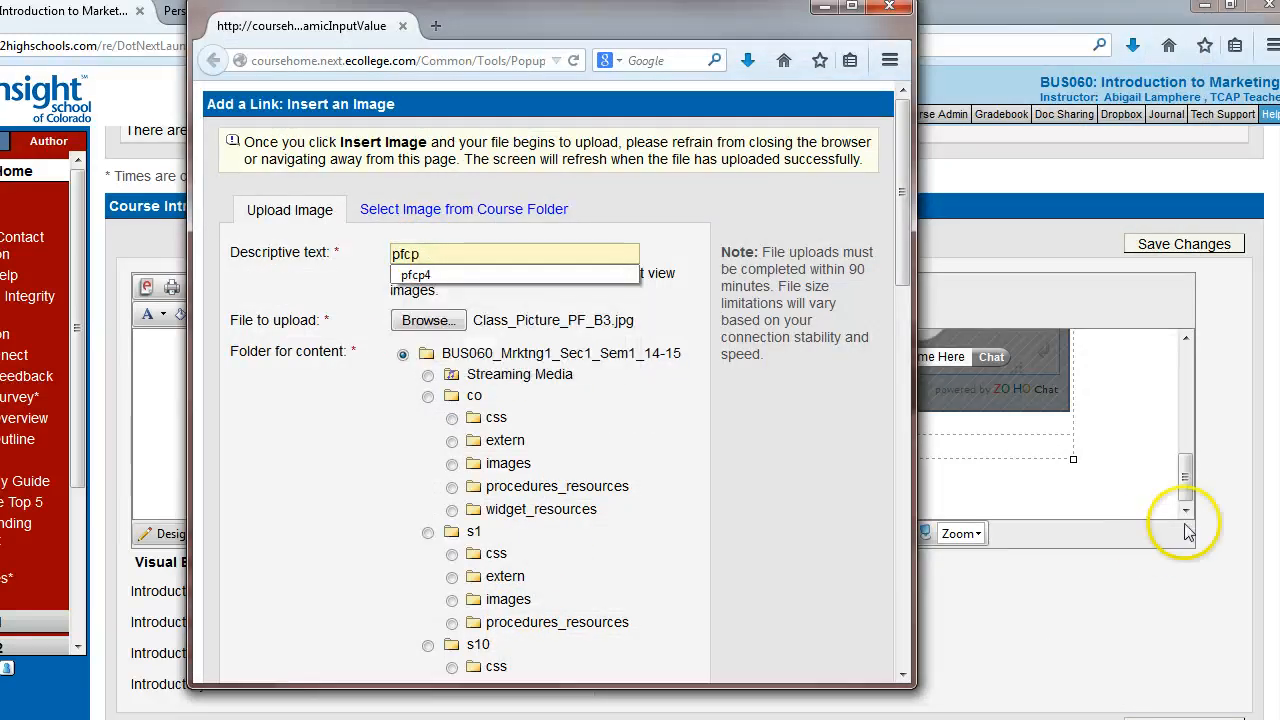
drag(900, 200, 918, 675)
click(760, 662)
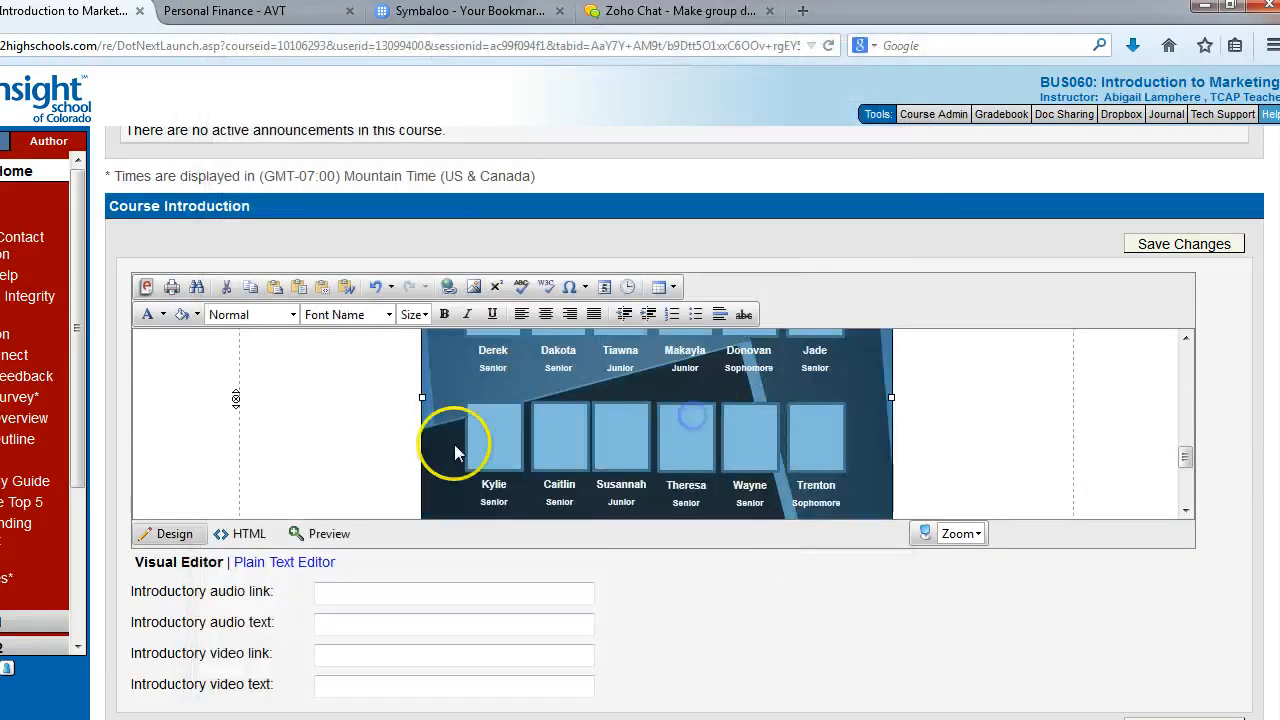
Step: Enlarge the class picture from its lower corners while keeping it within the bottom table row
scroll(454, 444, down, 3)
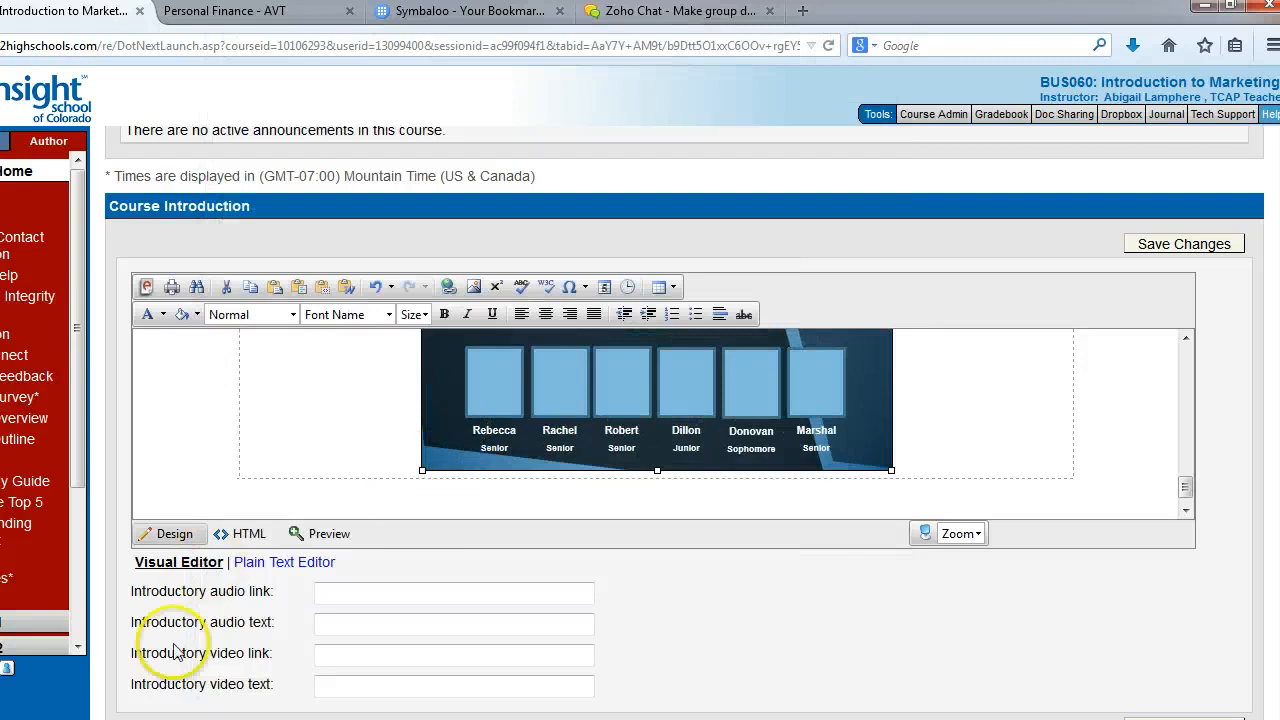
click(421, 466)
drag(421, 468, 351, 520)
scroll(640, 528, up, 1)
scroll(690, 550, down, 3)
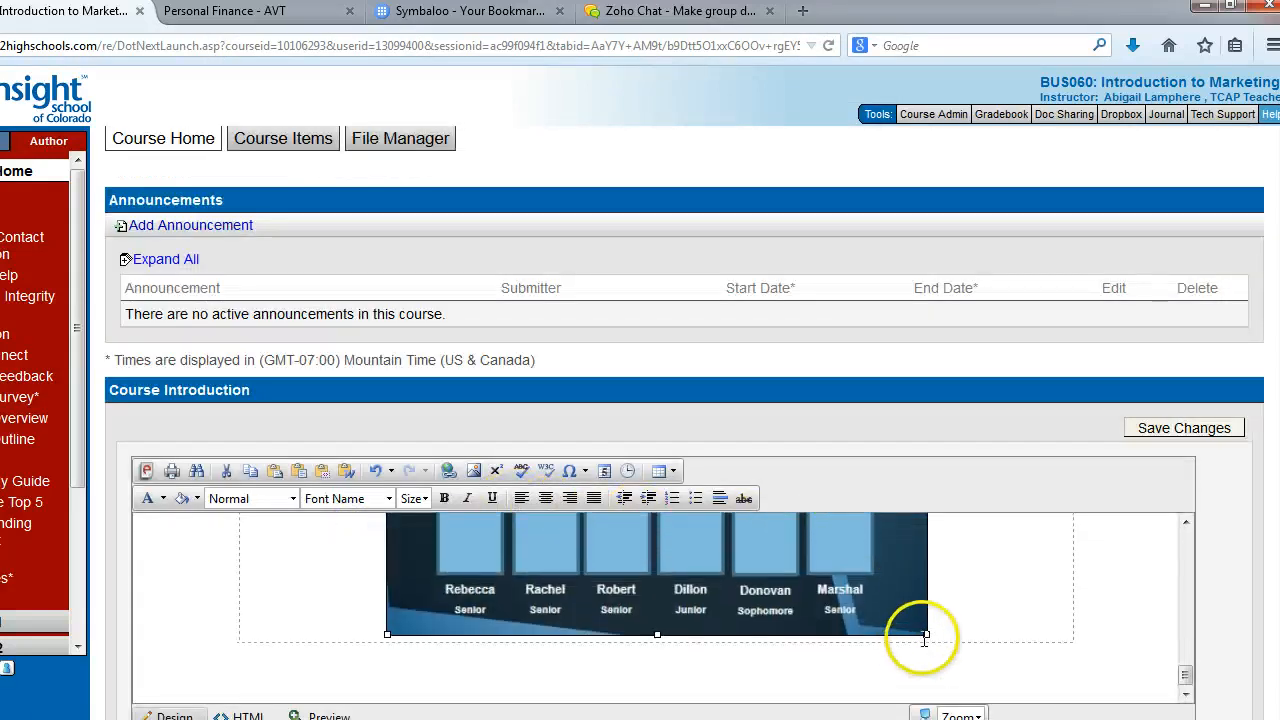
drag(922, 610, 960, 666)
scroll(714, 428, up, 5)
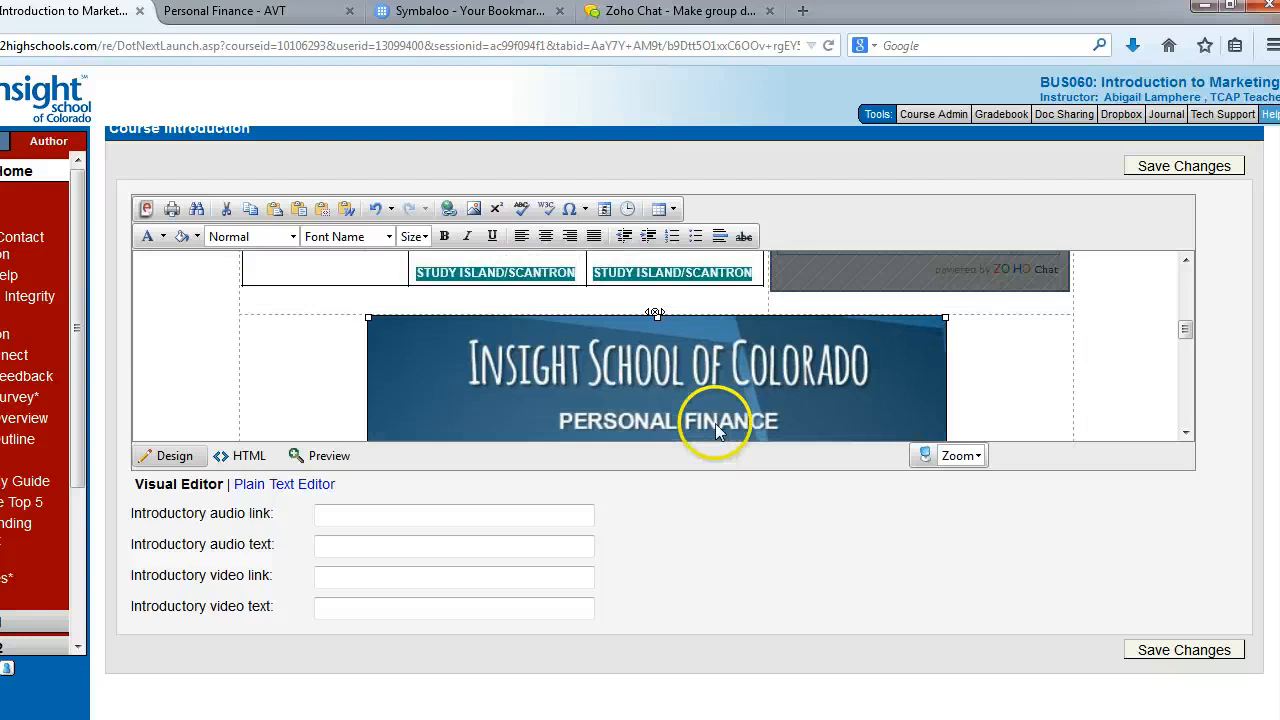
Step: Save the course introduction with the class picture and check the complete Marketing home page in course view
click(1163, 172)
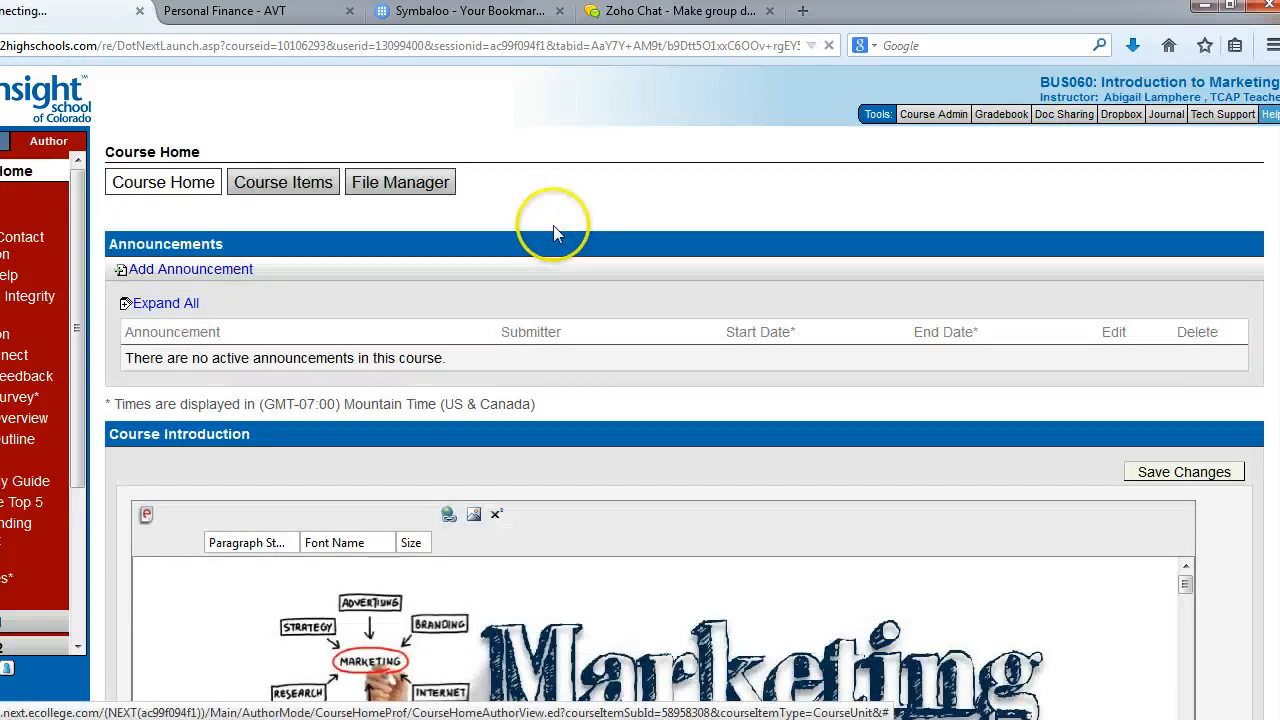
scroll(548, 325, down, 5)
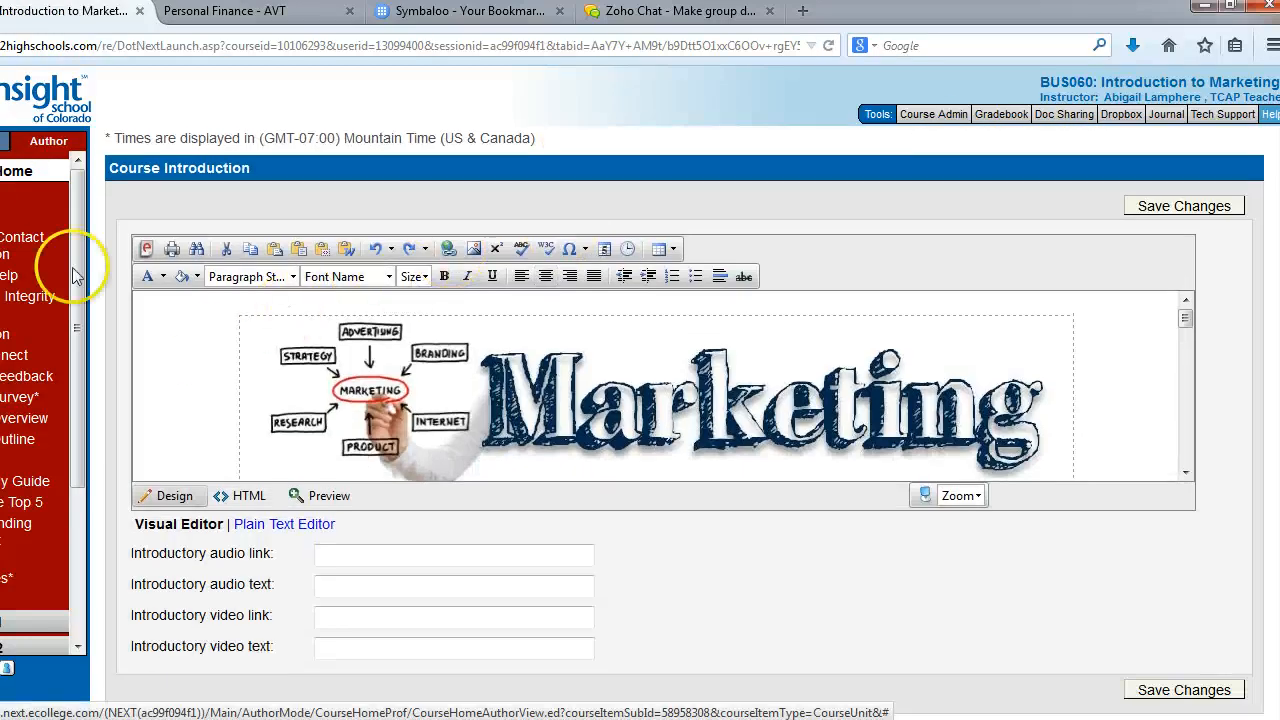
click(4, 141)
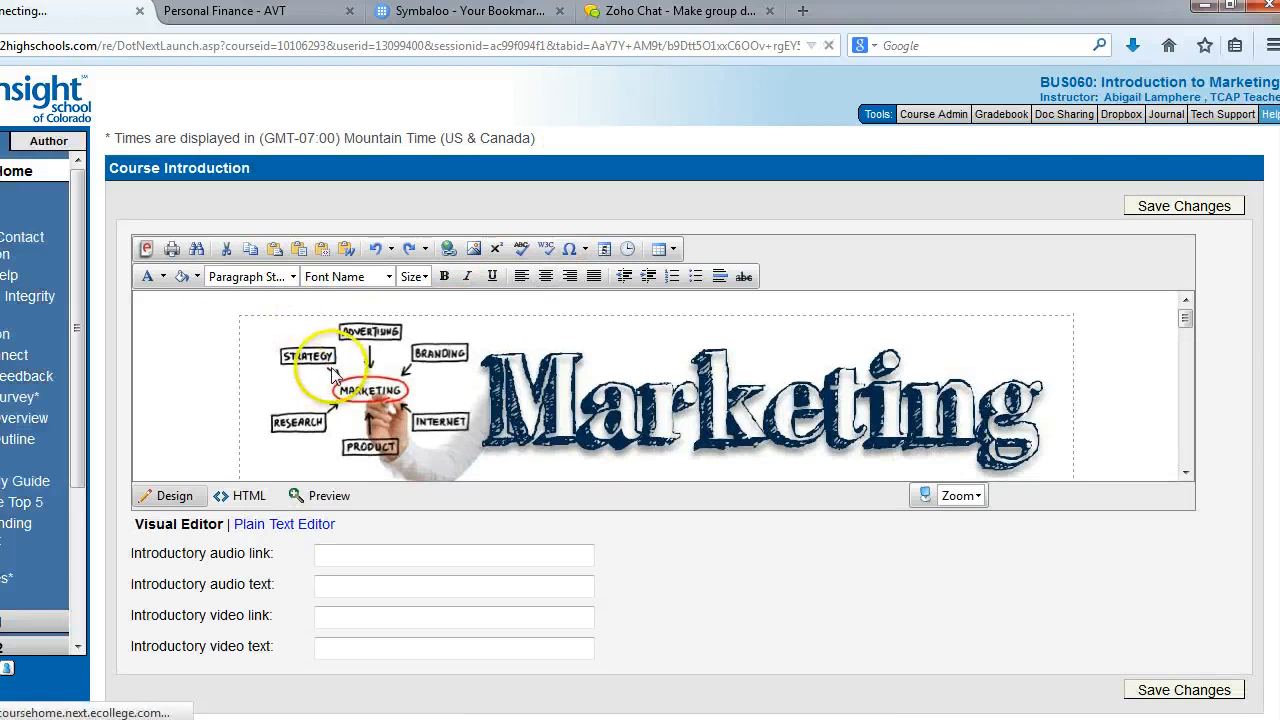
scroll(628, 395, down, 2)
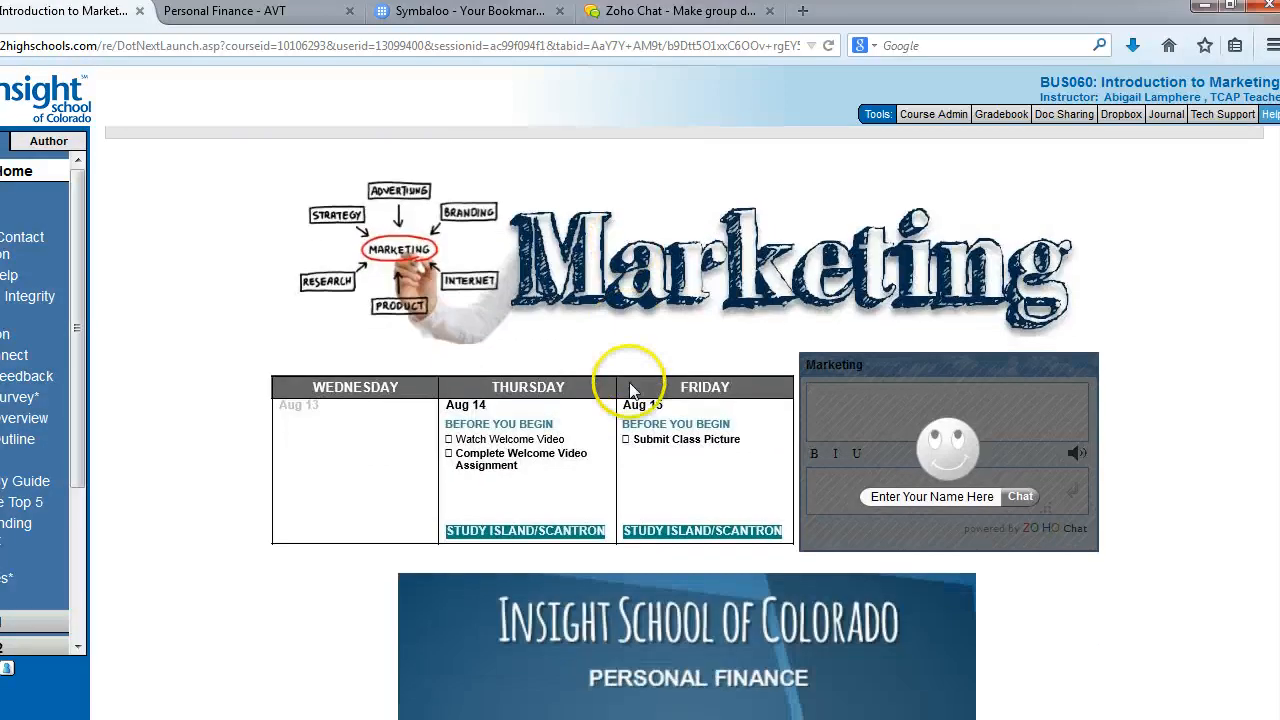
scroll(630, 392, down, 2)
scroll(635, 417, down, 3)
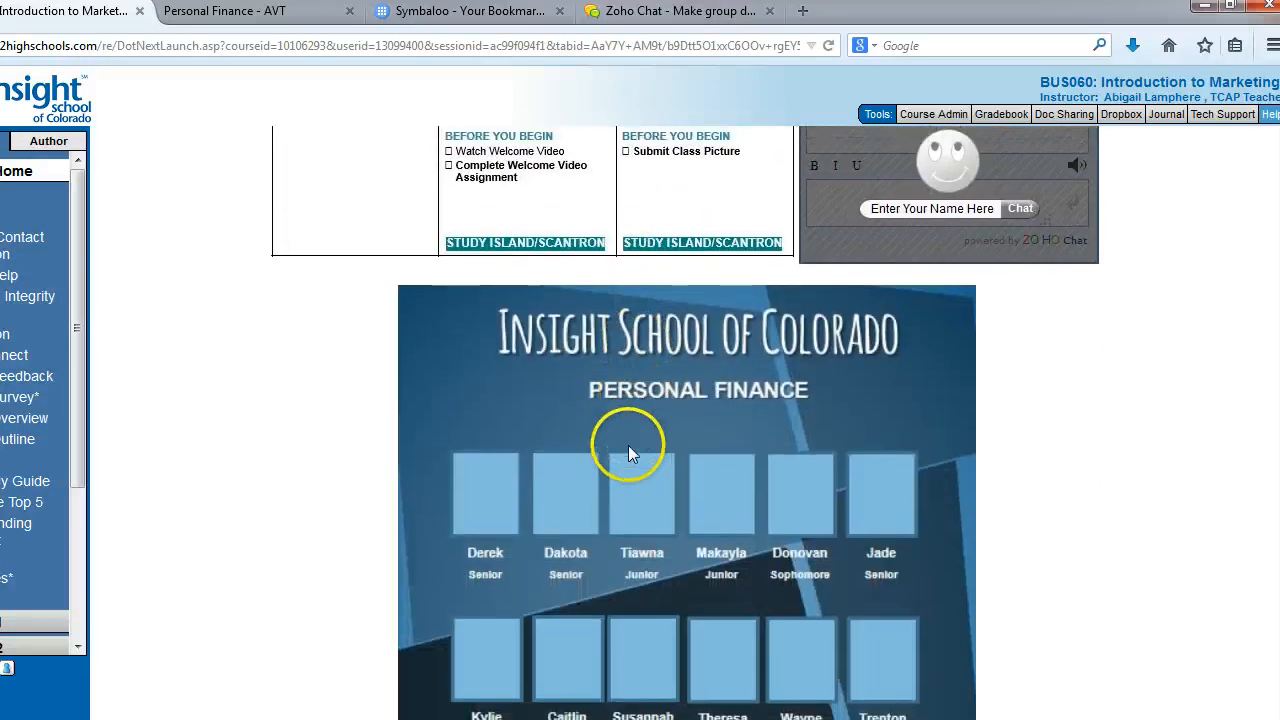
scroll(630, 450, up, 5)
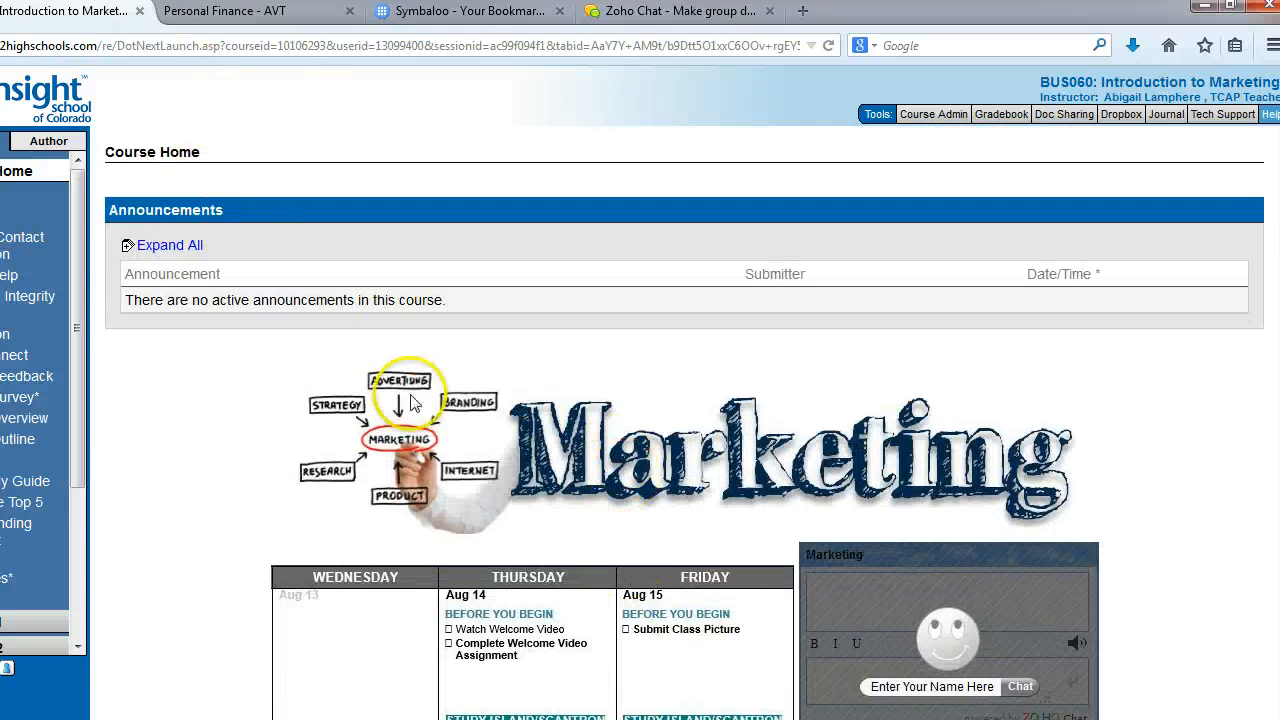
scroll(749, 429, down, 4)
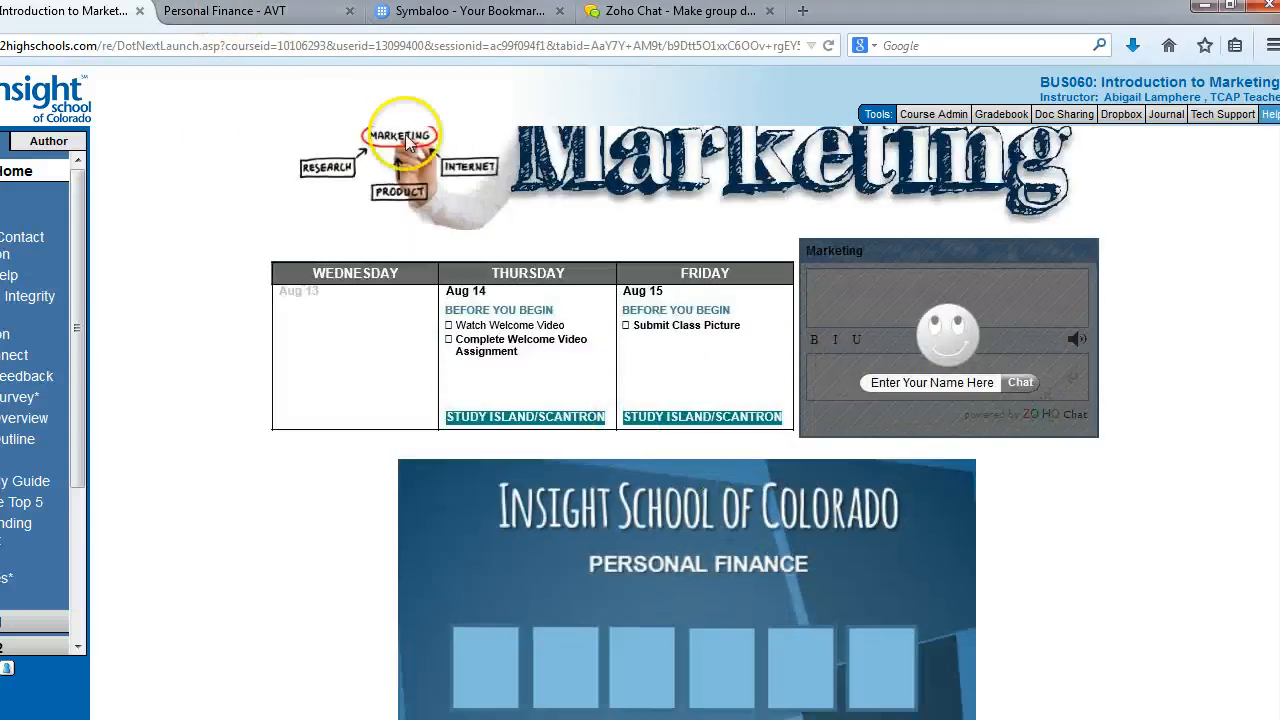
Step: Switch to the Personal Finance course and examine its home page's banner, schedule, chat and class picture layout in course view
click(240, 11)
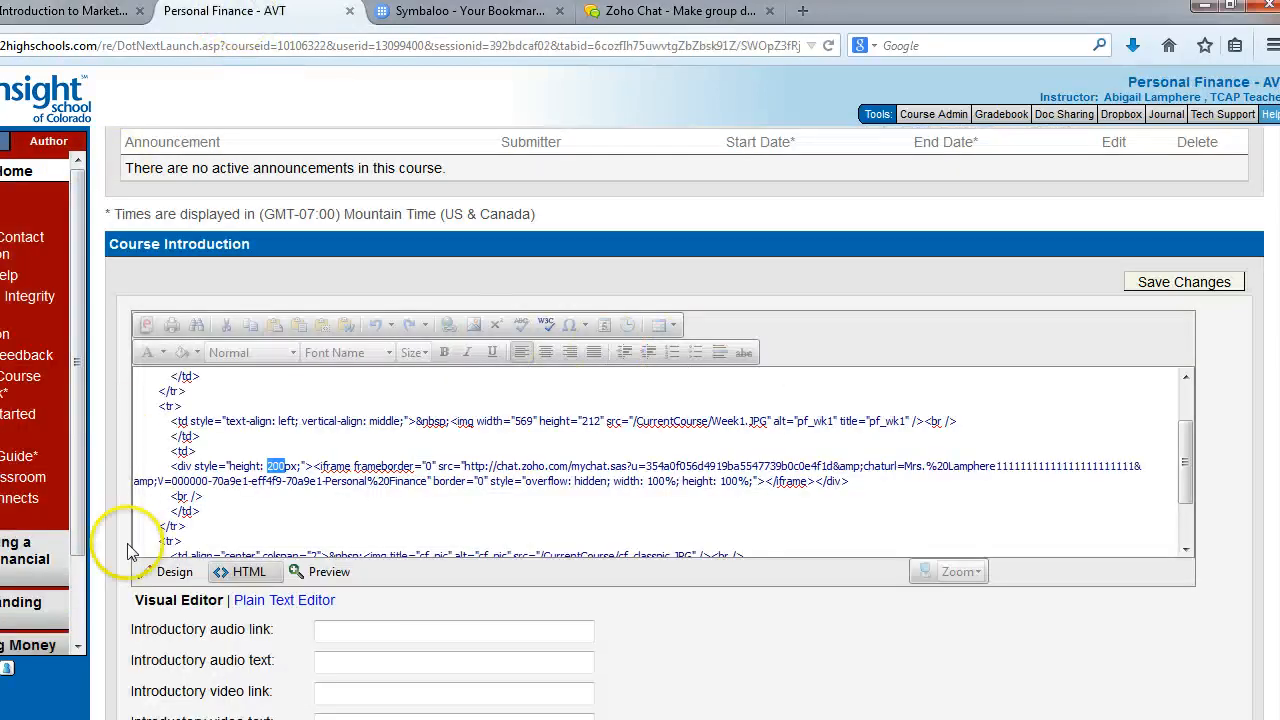
click(168, 572)
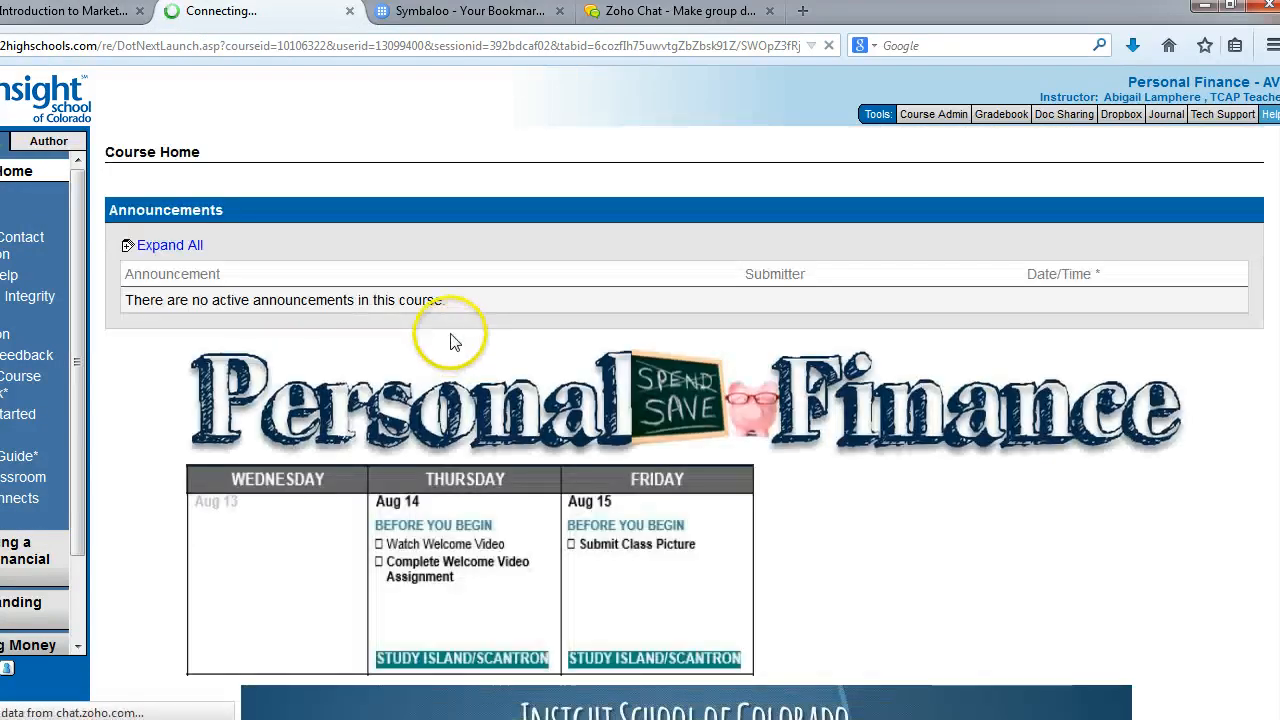
scroll(500, 303, down, 1)
scroll(502, 303, down, 1)
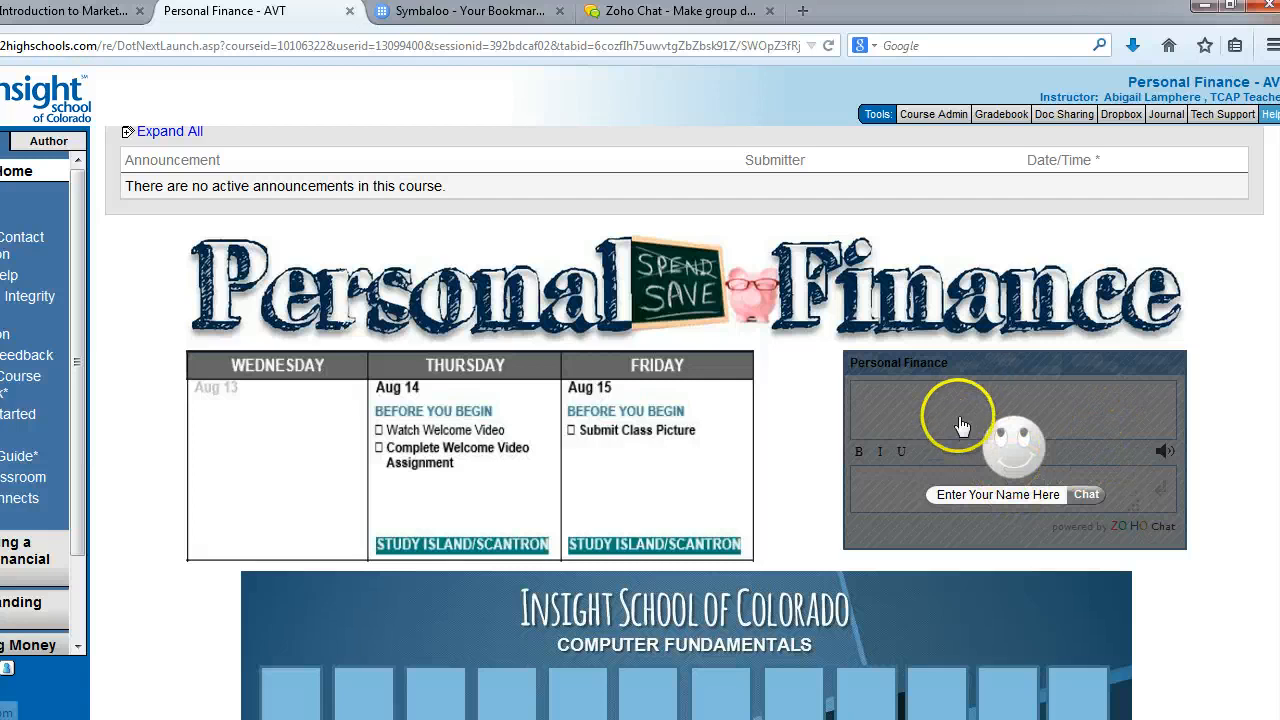
scroll(895, 420, down, 1)
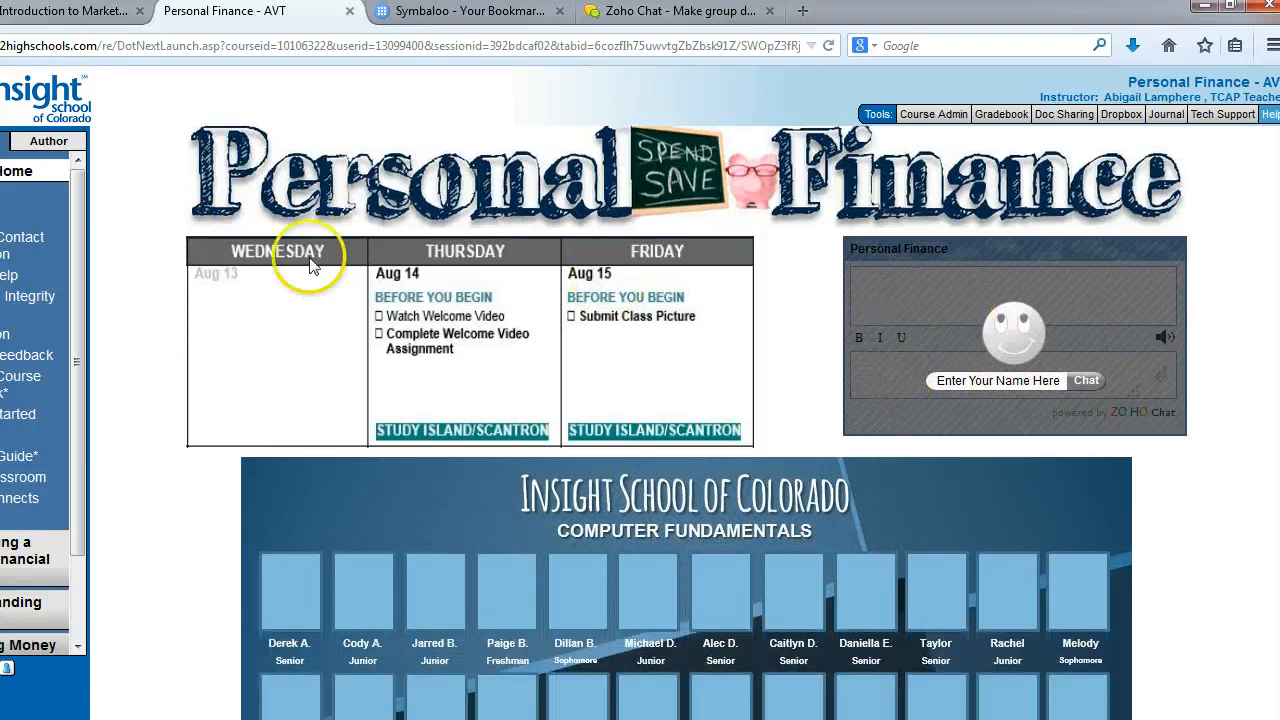
scroll(300, 380, down, 2)
scroll(296, 383, up, 2)
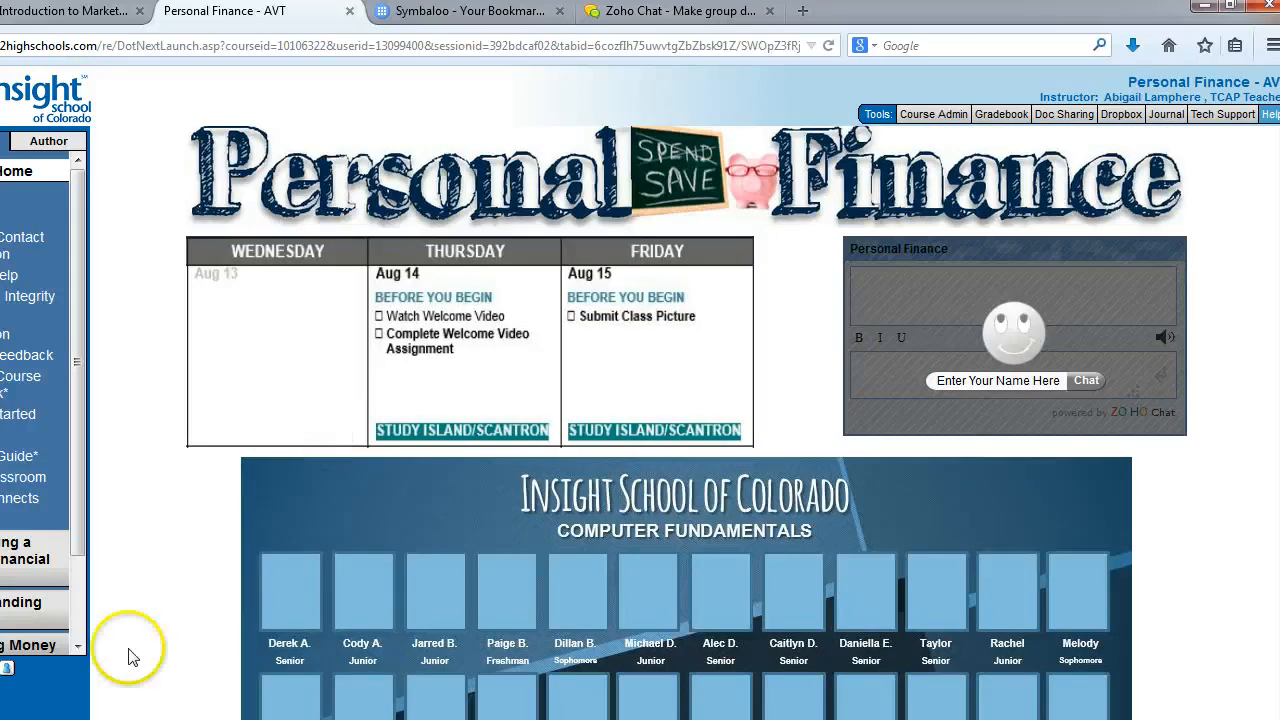